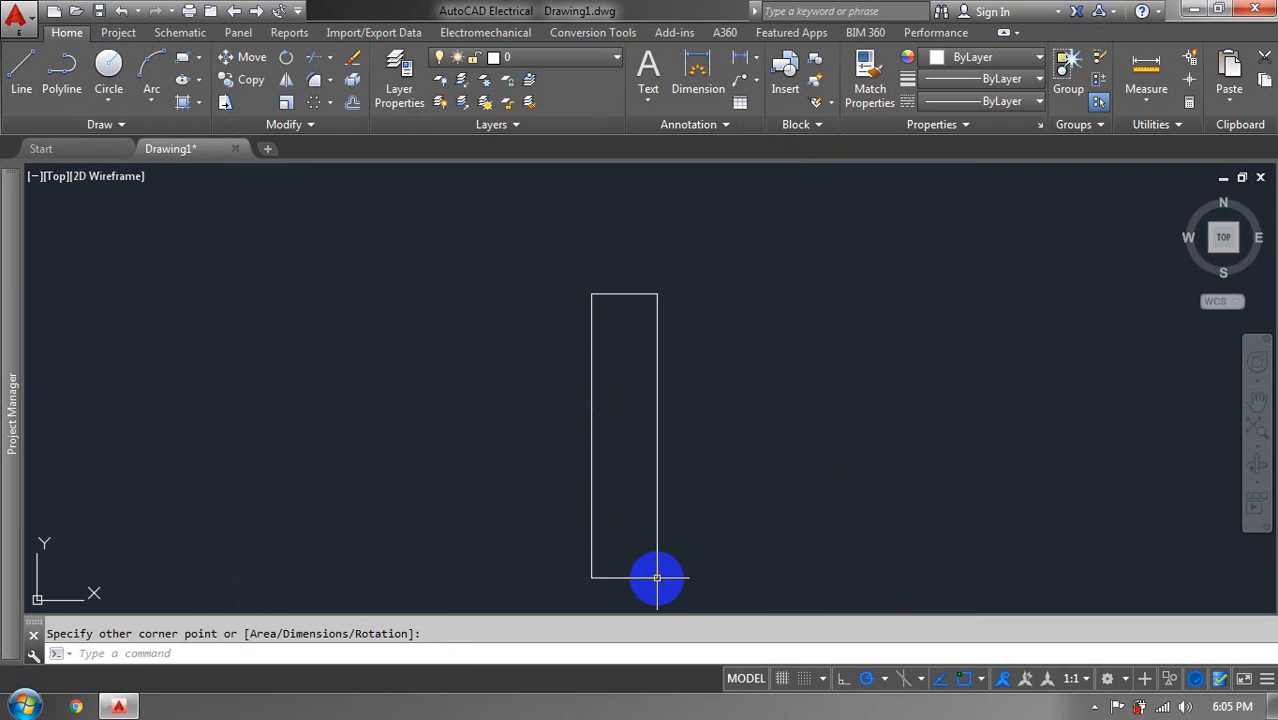
- Draw a circle with a radius of about 81 centred just below the tall blade rectangle
{"action": "scroll", "coordinate": [870, 329], "scroll_direction": "down", "scroll_amount": 2}
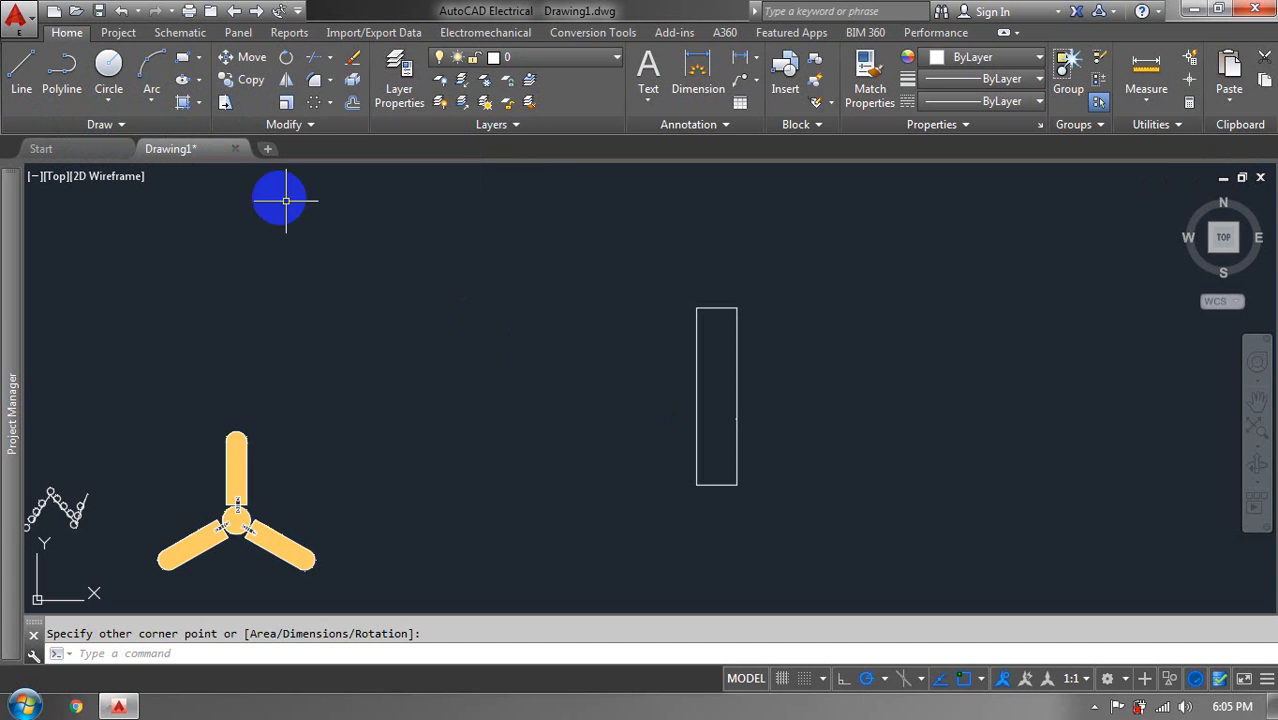
{"action": "left_click", "coordinate": [108, 64]}
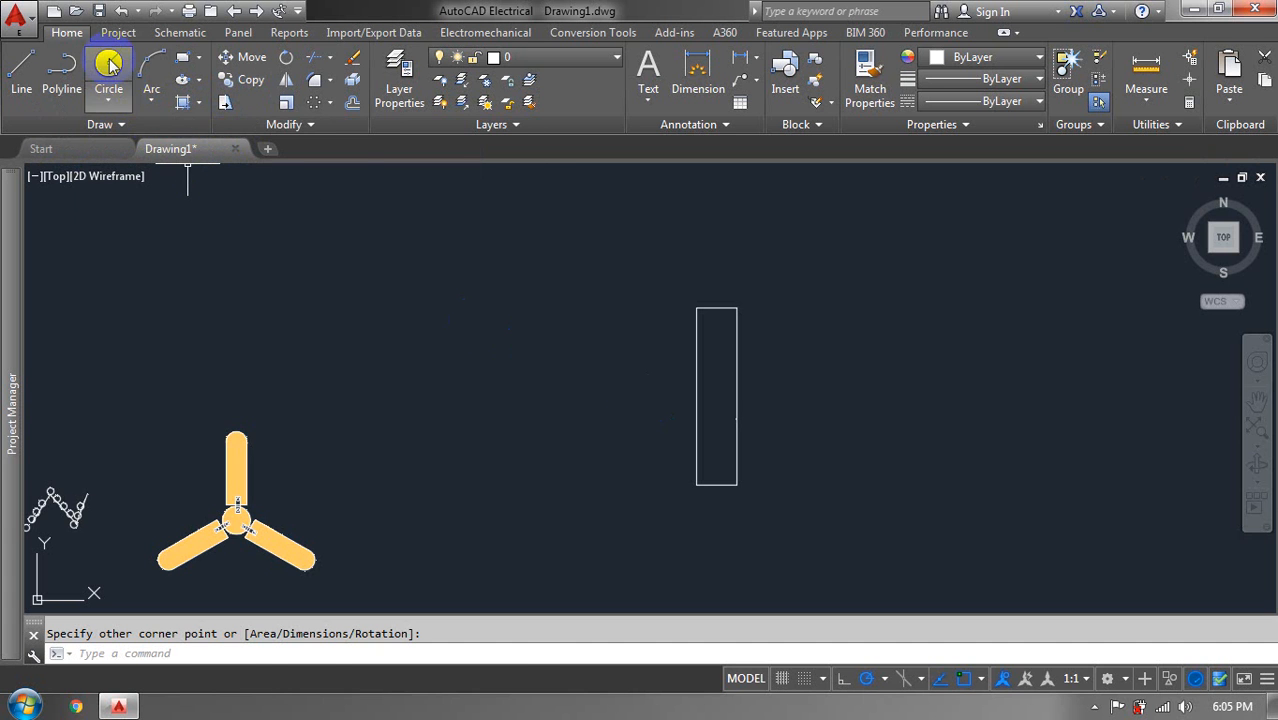
{"action": "left_click", "coordinate": [112, 107]}
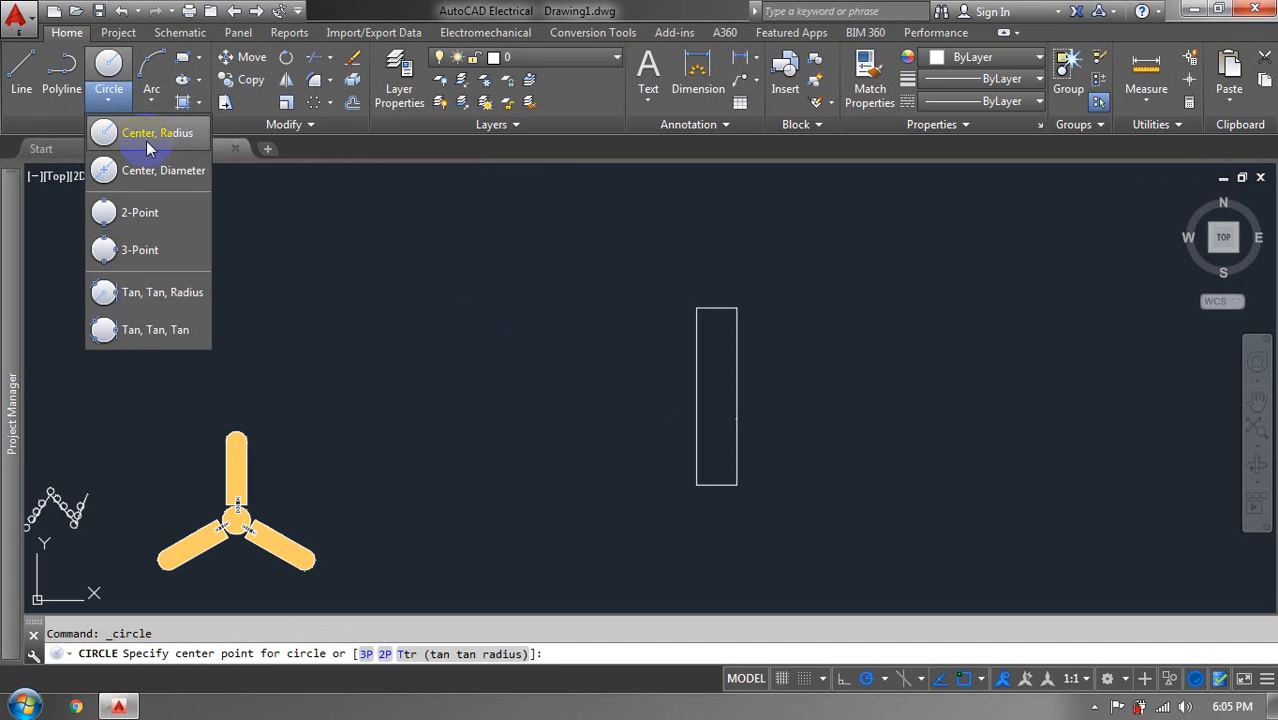
{"action": "left_click", "coordinate": [146, 140]}
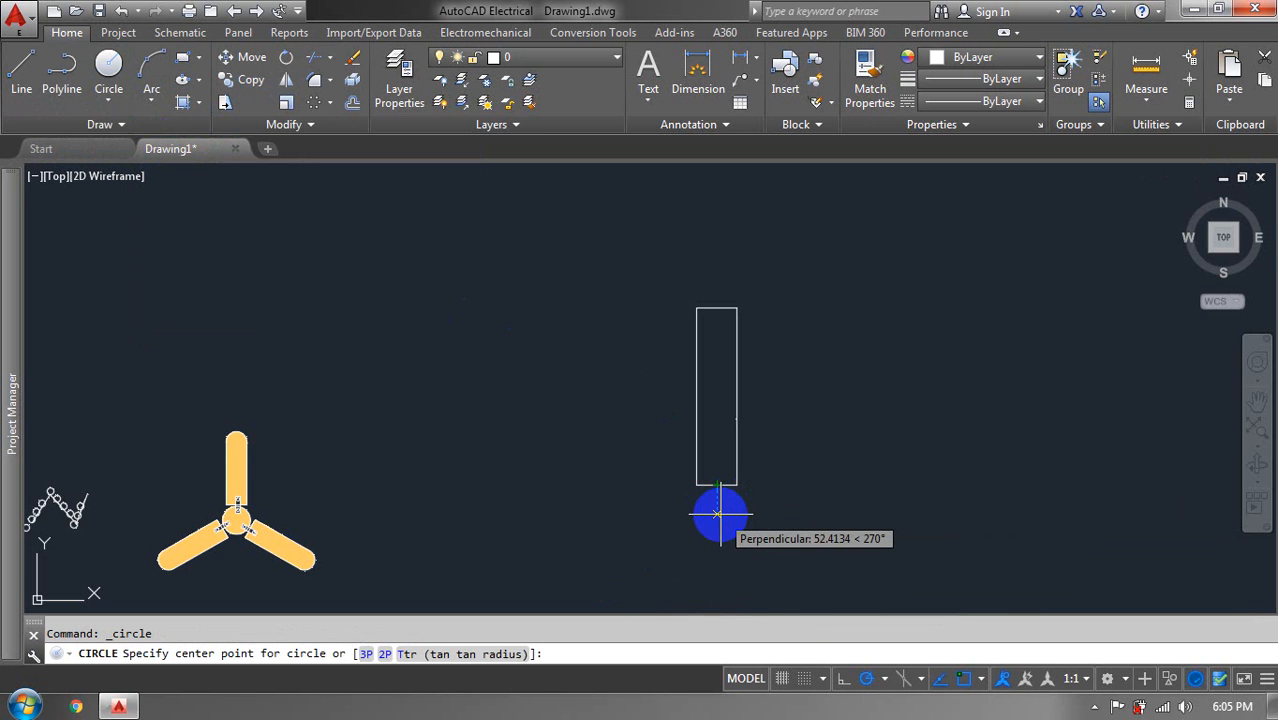
{"action": "left_click", "coordinate": [716, 532]}
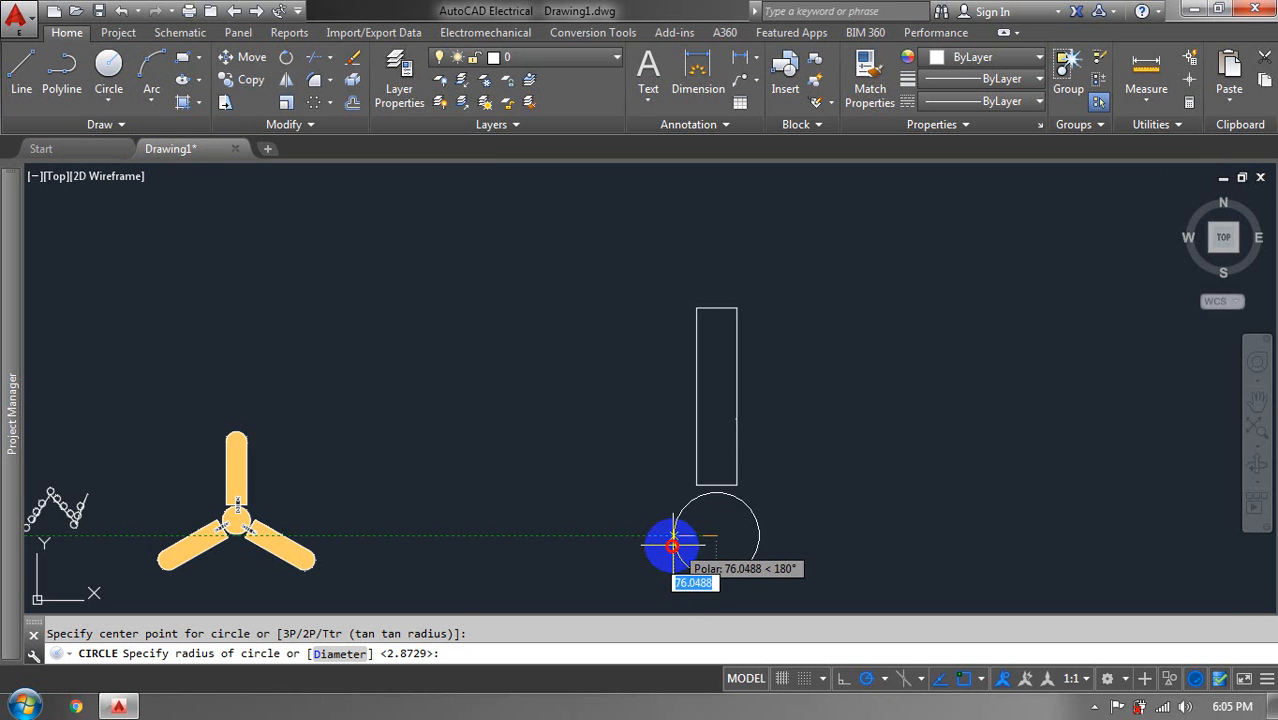
{"action": "left_click", "coordinate": [672, 543]}
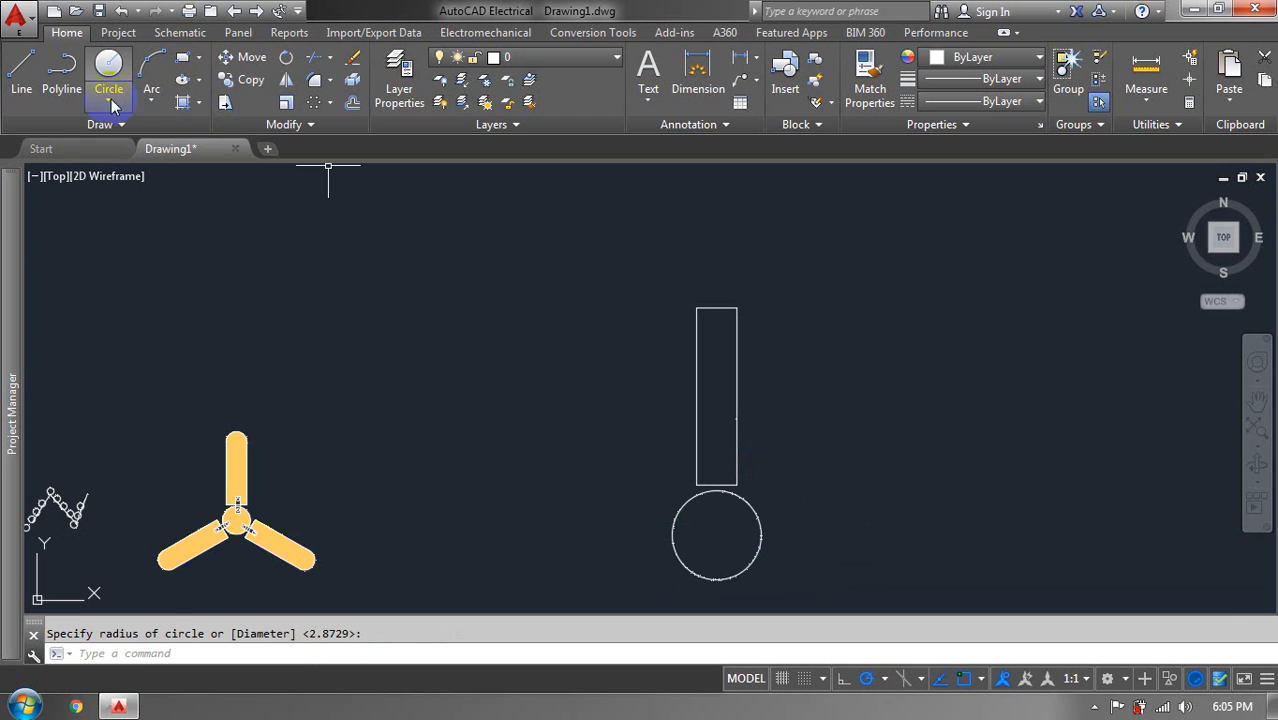
- Draw a small upright connecting rectangle overlapping the blade's lower end and the upper edge of the circle
{"action": "left_click", "coordinate": [200, 58]}
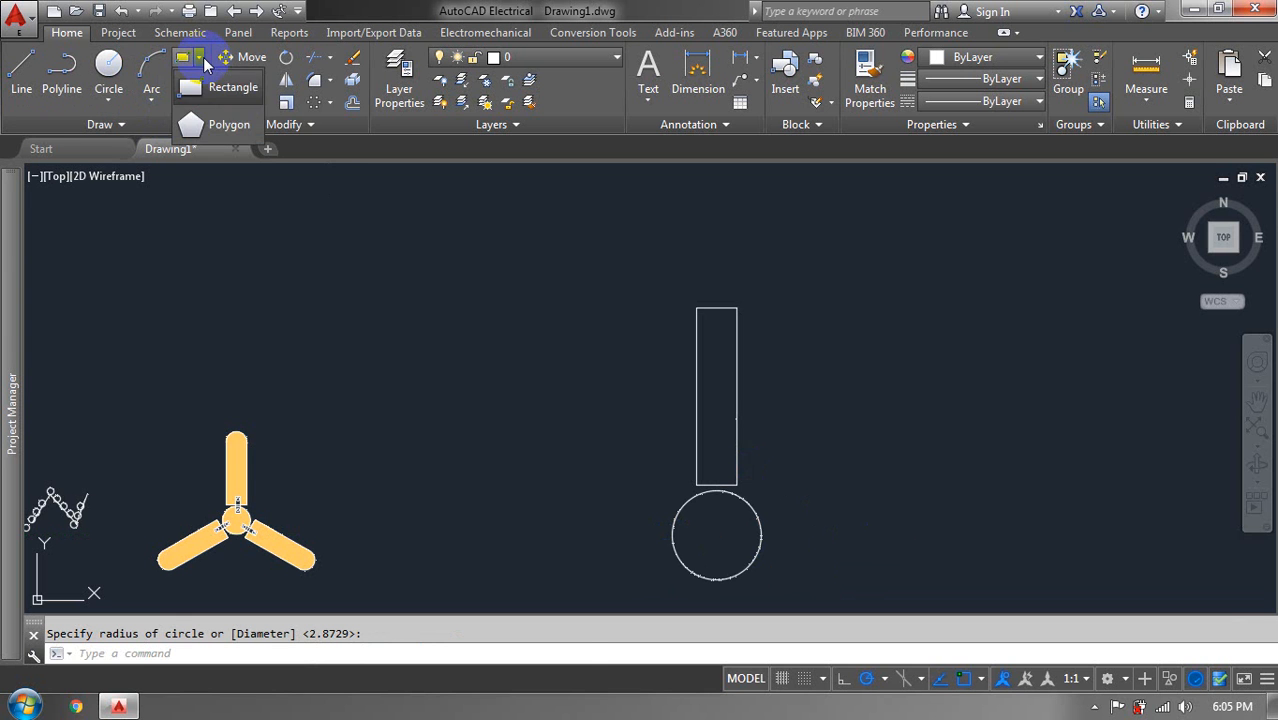
{"action": "left_click", "coordinate": [203, 88]}
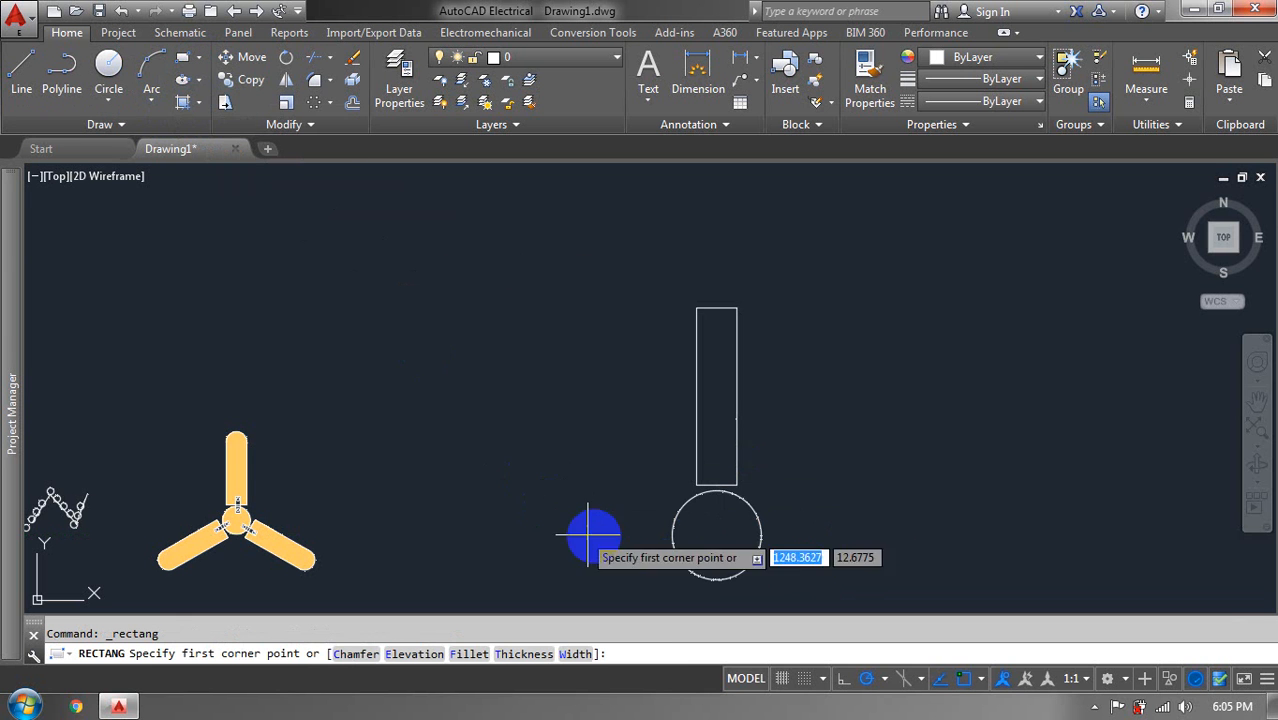
{"action": "left_click", "coordinate": [709, 470]}
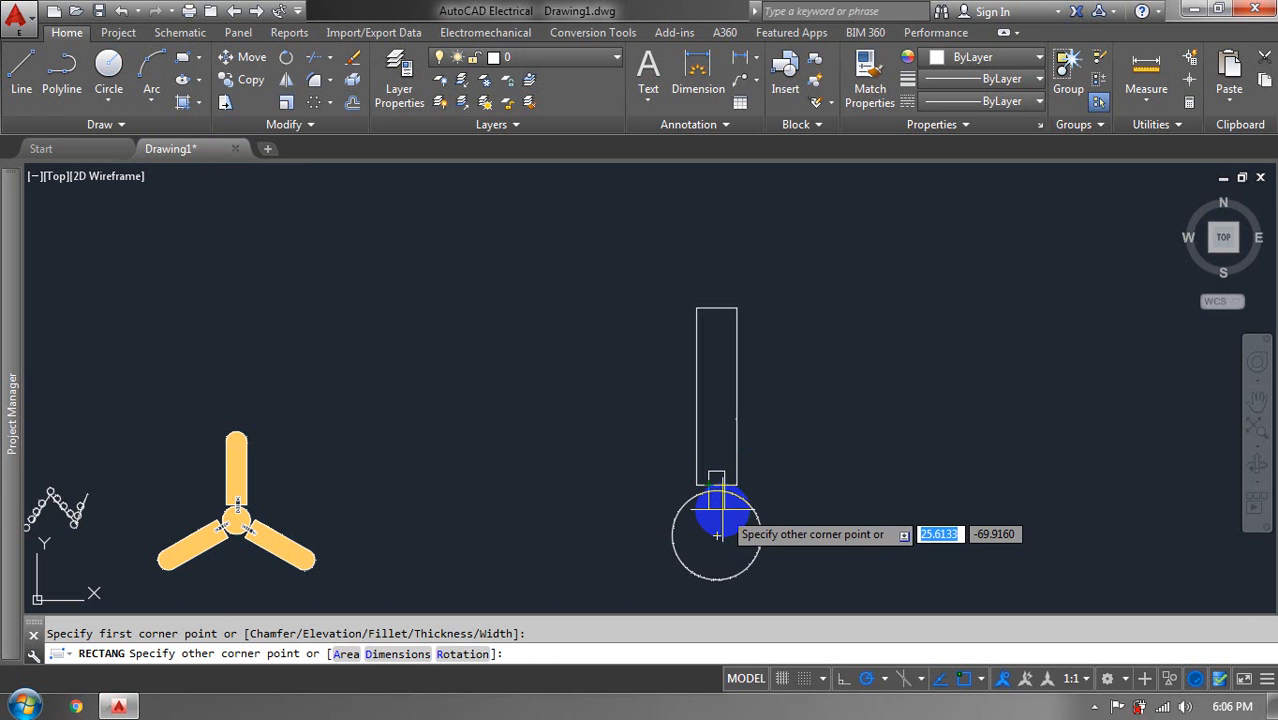
{"action": "left_click", "coordinate": [724, 507]}
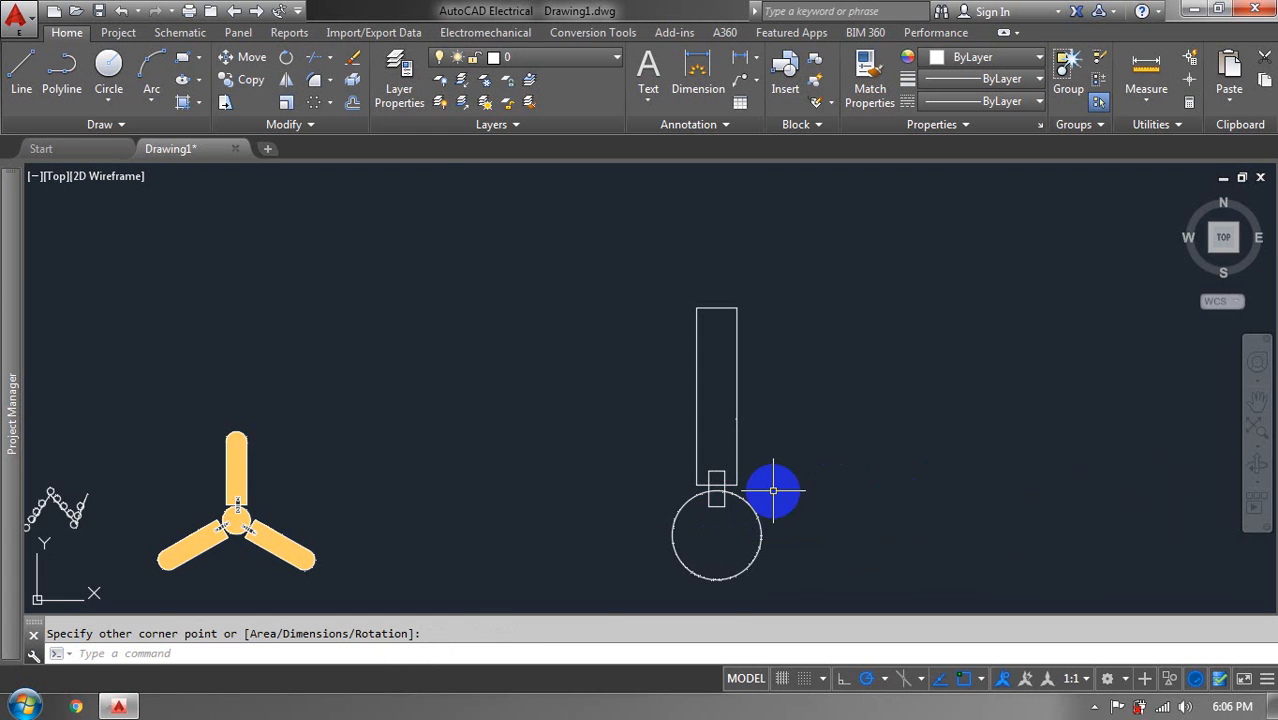
- Draw a hole circle with a radius of about 6.4 centred in the upper part of the small connecting rectangle
{"action": "scroll", "coordinate": [773, 490], "scroll_direction": "up", "scroll_amount": 4}
{"action": "scroll", "coordinate": [773, 490], "scroll_direction": "up", "scroll_amount": 4}
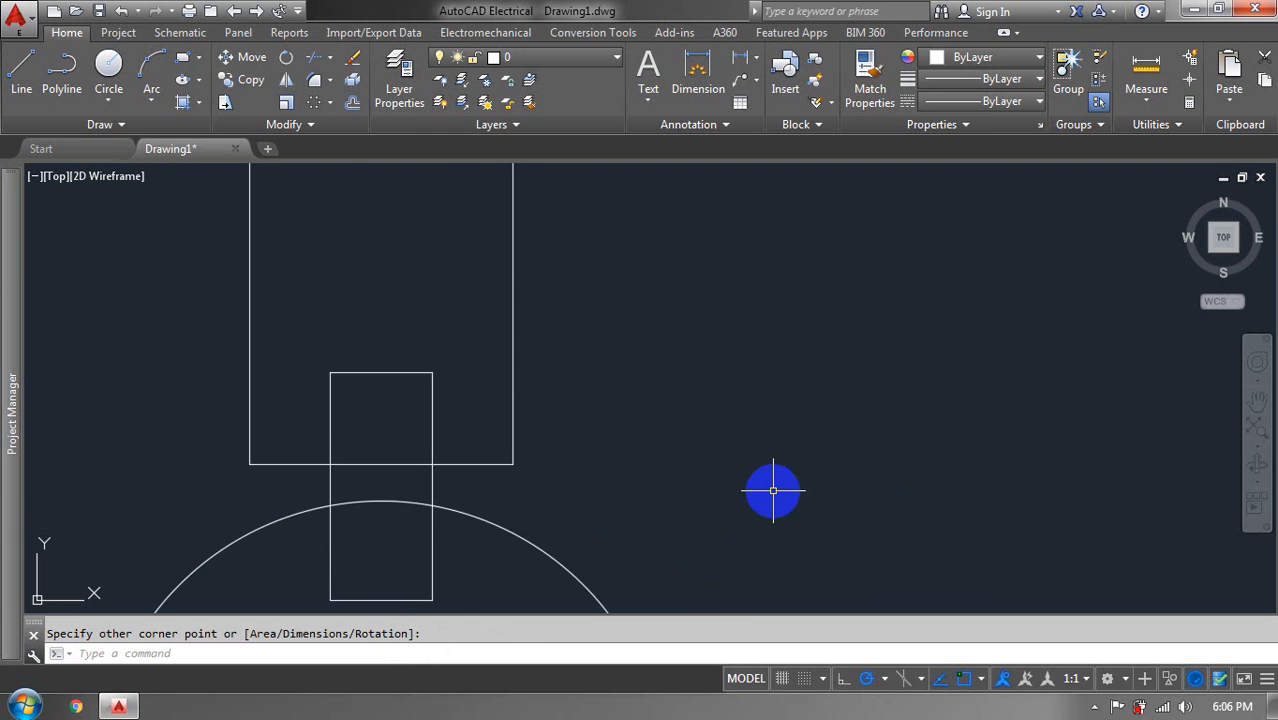
{"action": "left_click", "coordinate": [108, 100]}
{"action": "left_click", "coordinate": [106, 126]}
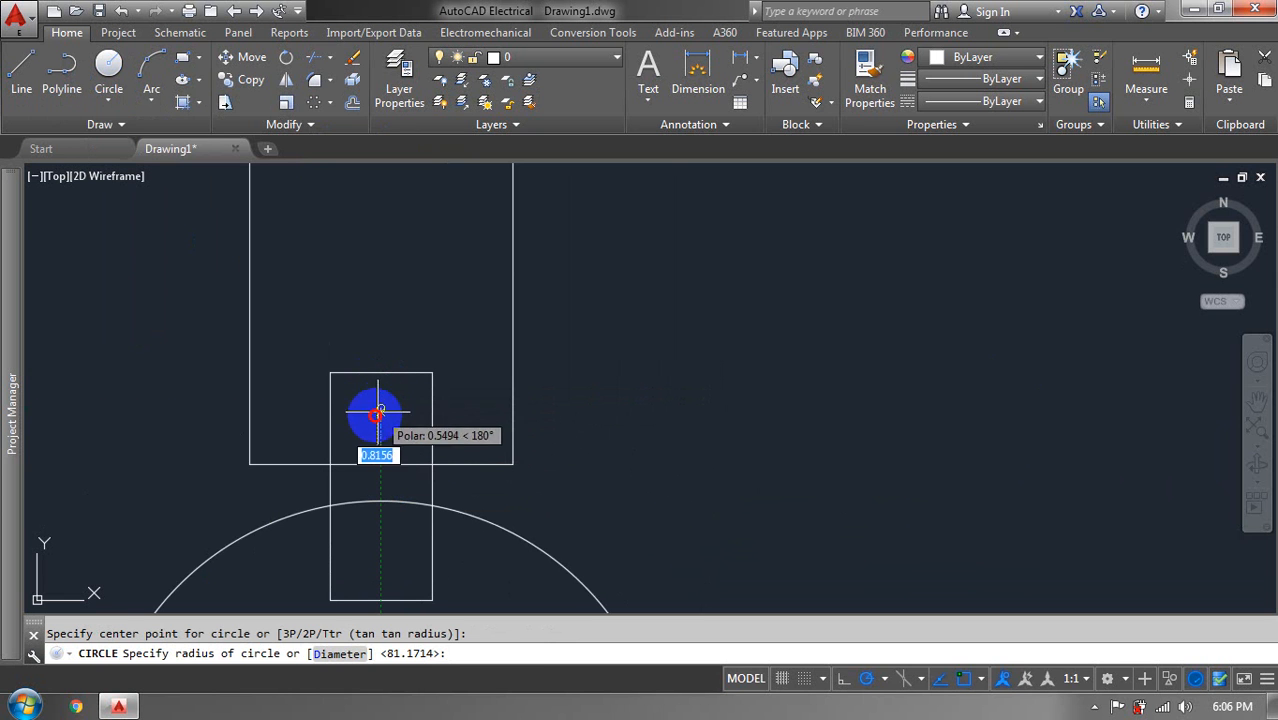
{"action": "left_click", "coordinate": [380, 407]}
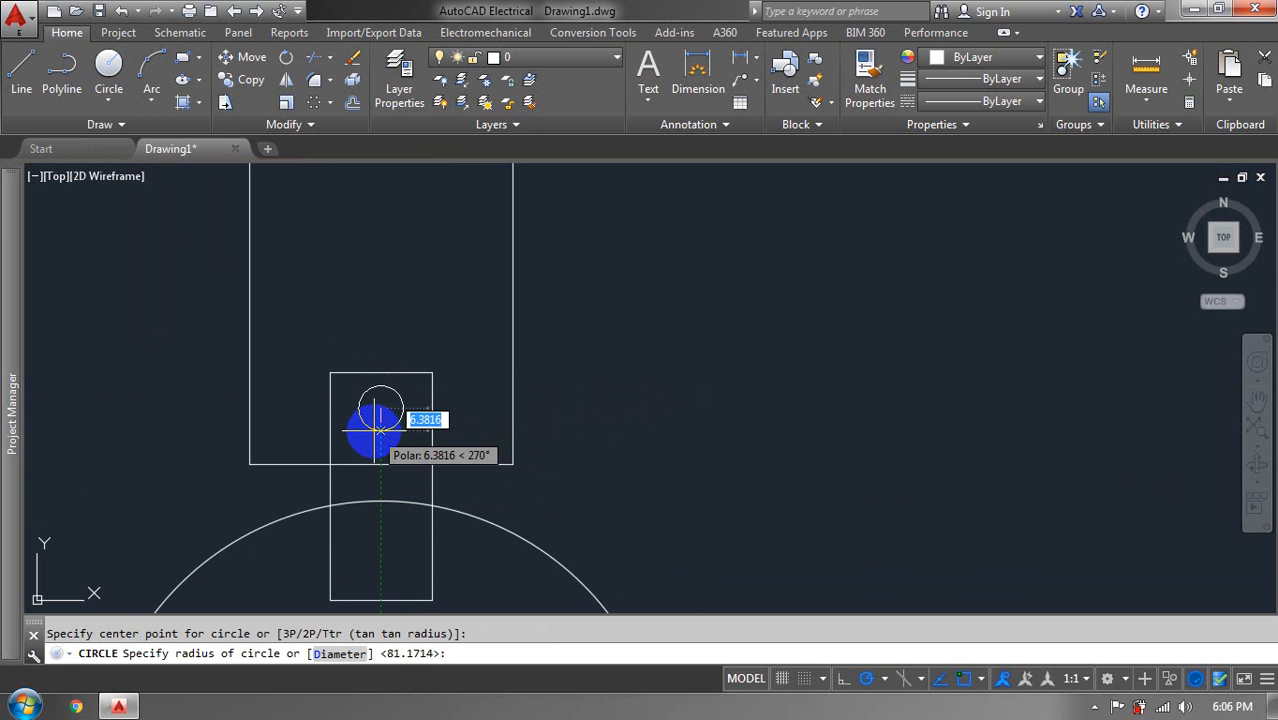
{"action": "left_click", "coordinate": [378, 430]}
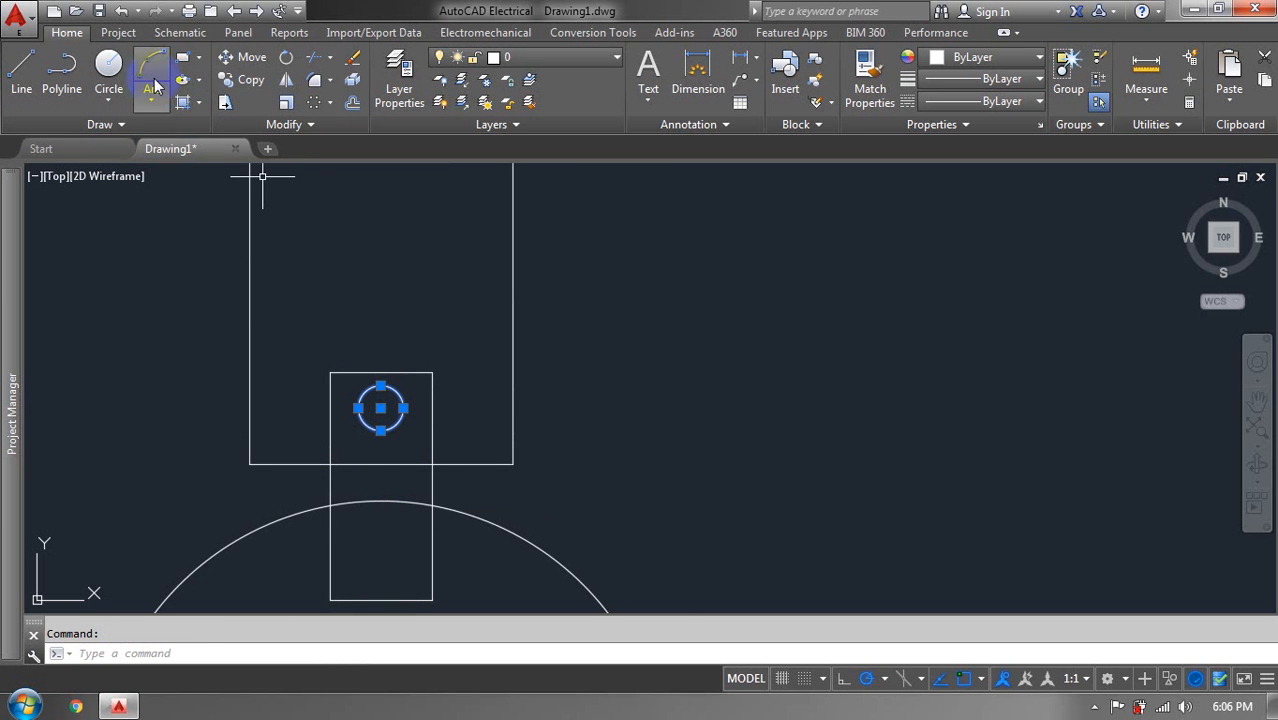
- Copy the small hole circle straight down to the lower part of the connecting rectangle
{"action": "left_click", "coordinate": [252, 80]}
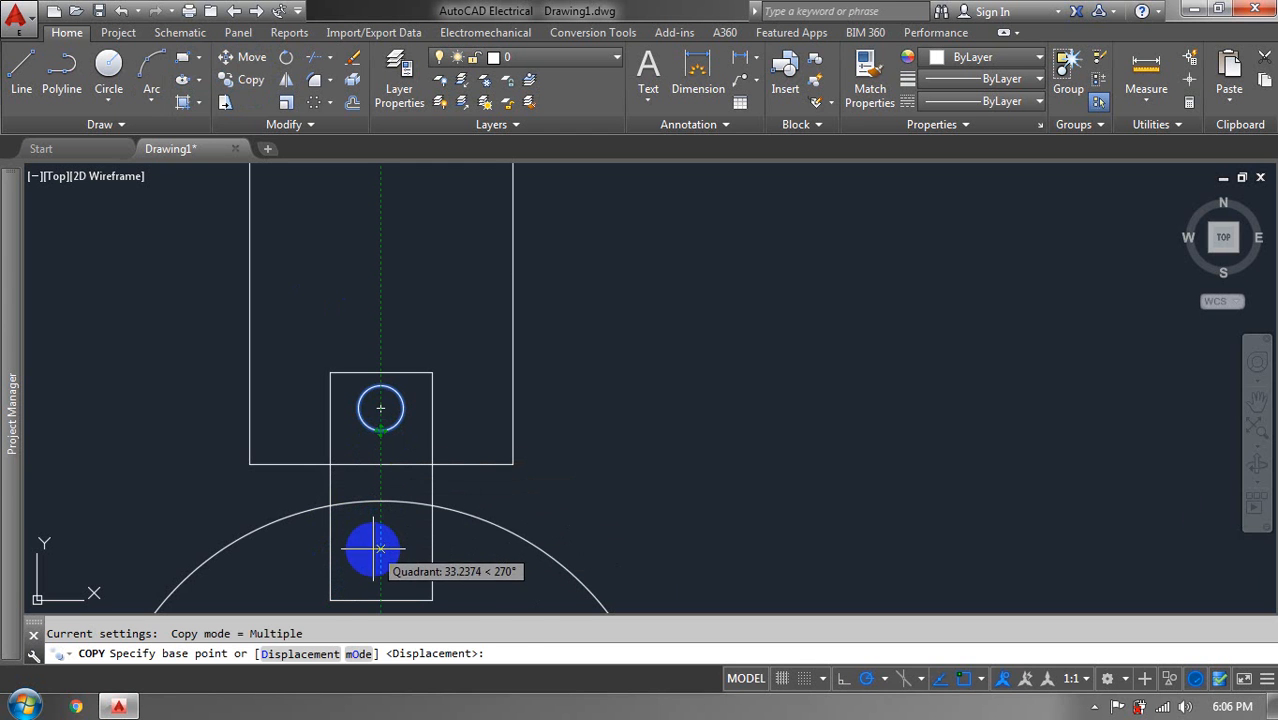
{"action": "left_click", "coordinate": [381, 545]}
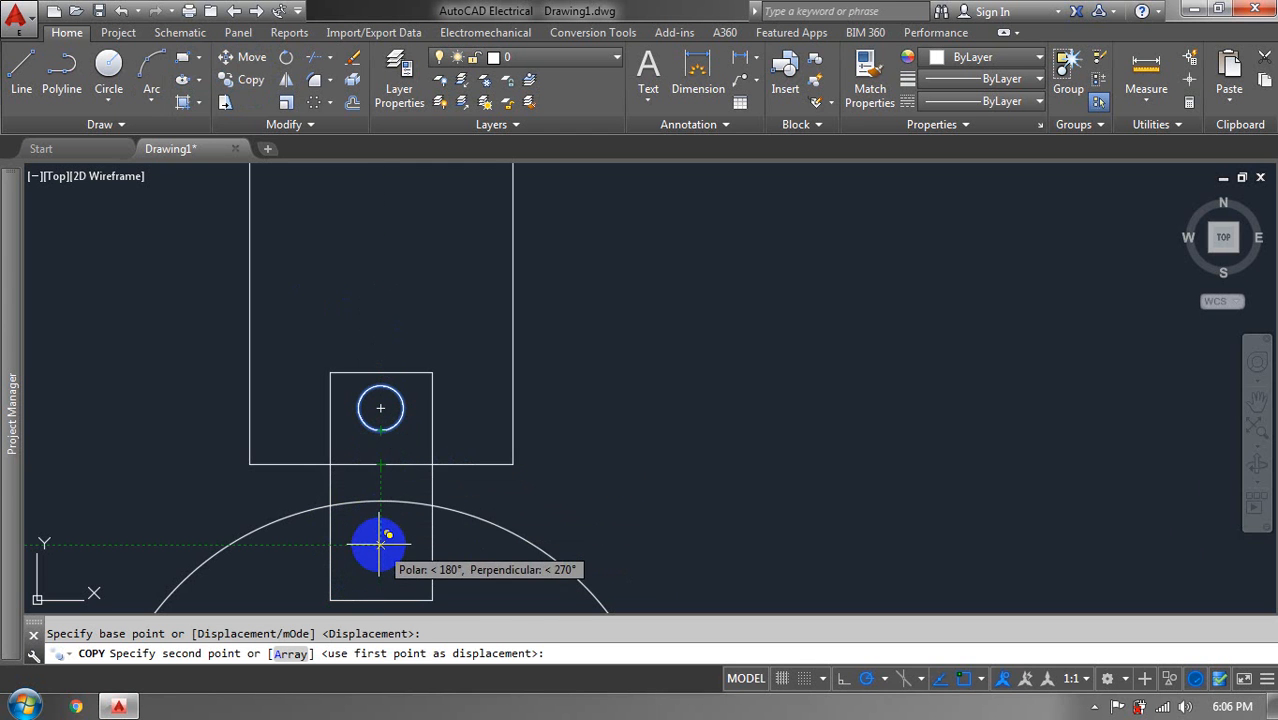
{"action": "left_click", "coordinate": [381, 548]}
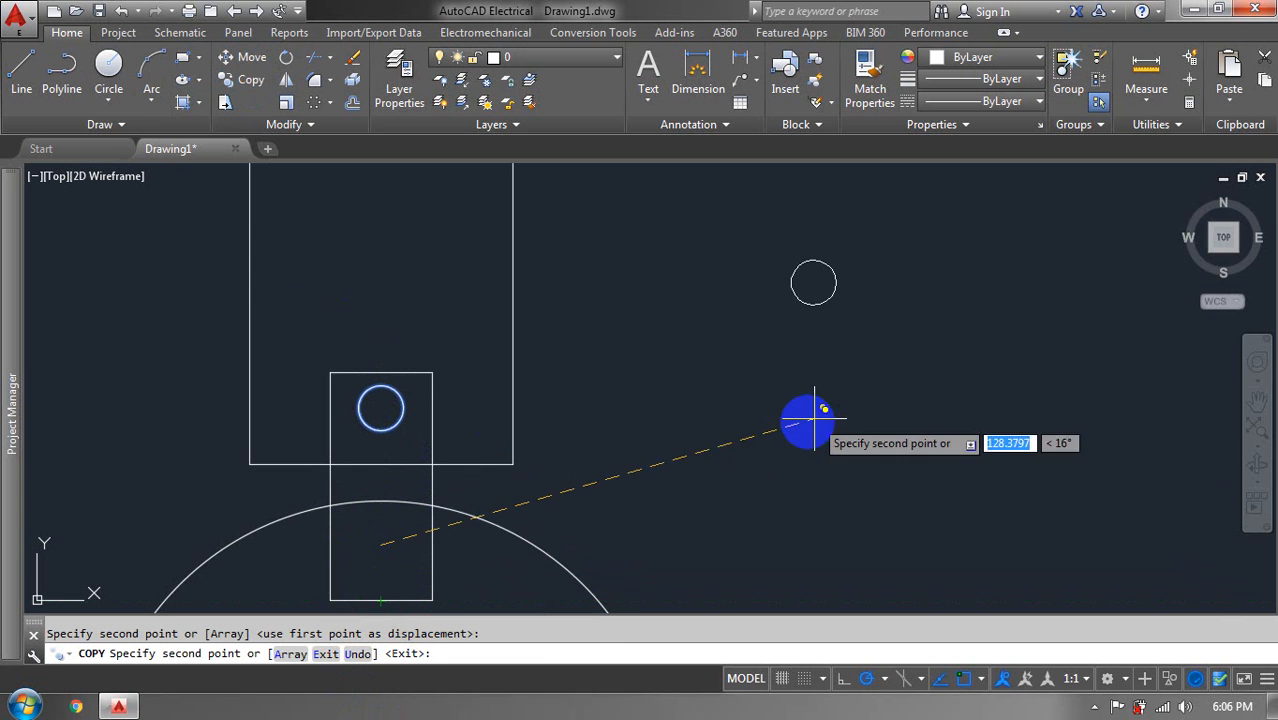
{"action": "scroll", "coordinate": [724, 519], "scroll_direction": "down", "scroll_amount": 4}
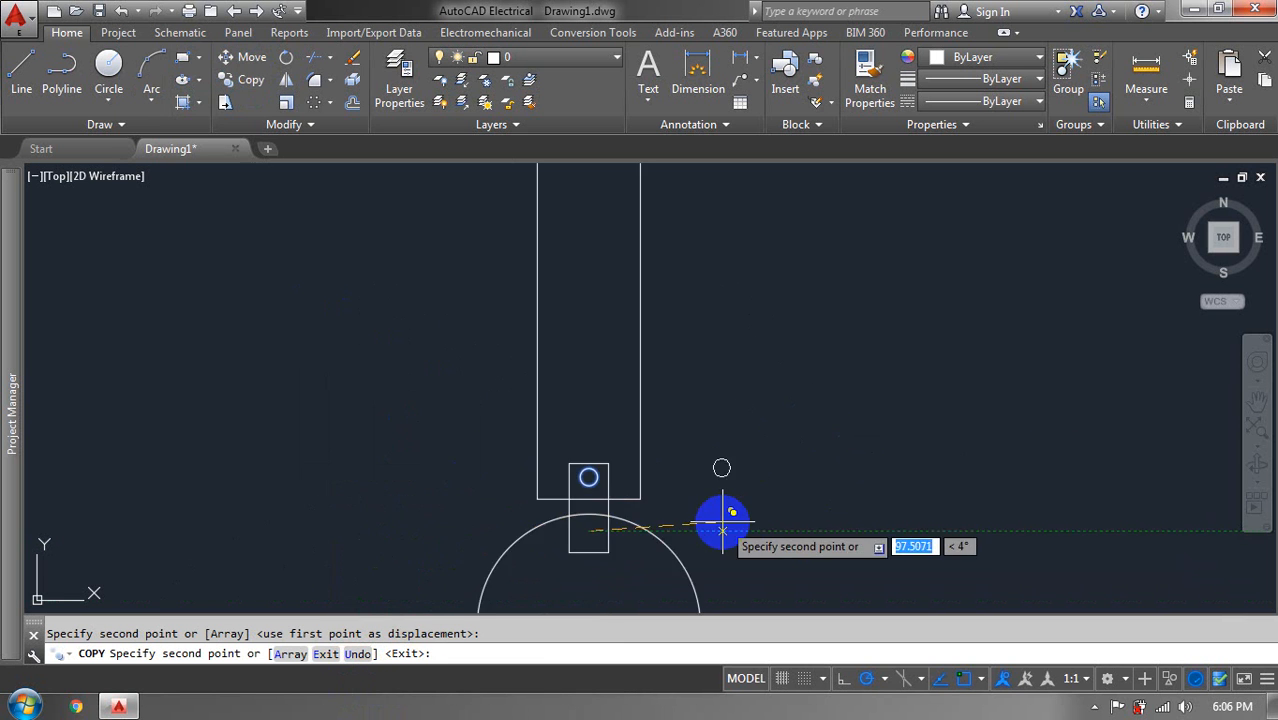
{"action": "left_click", "coordinate": [591, 589]}
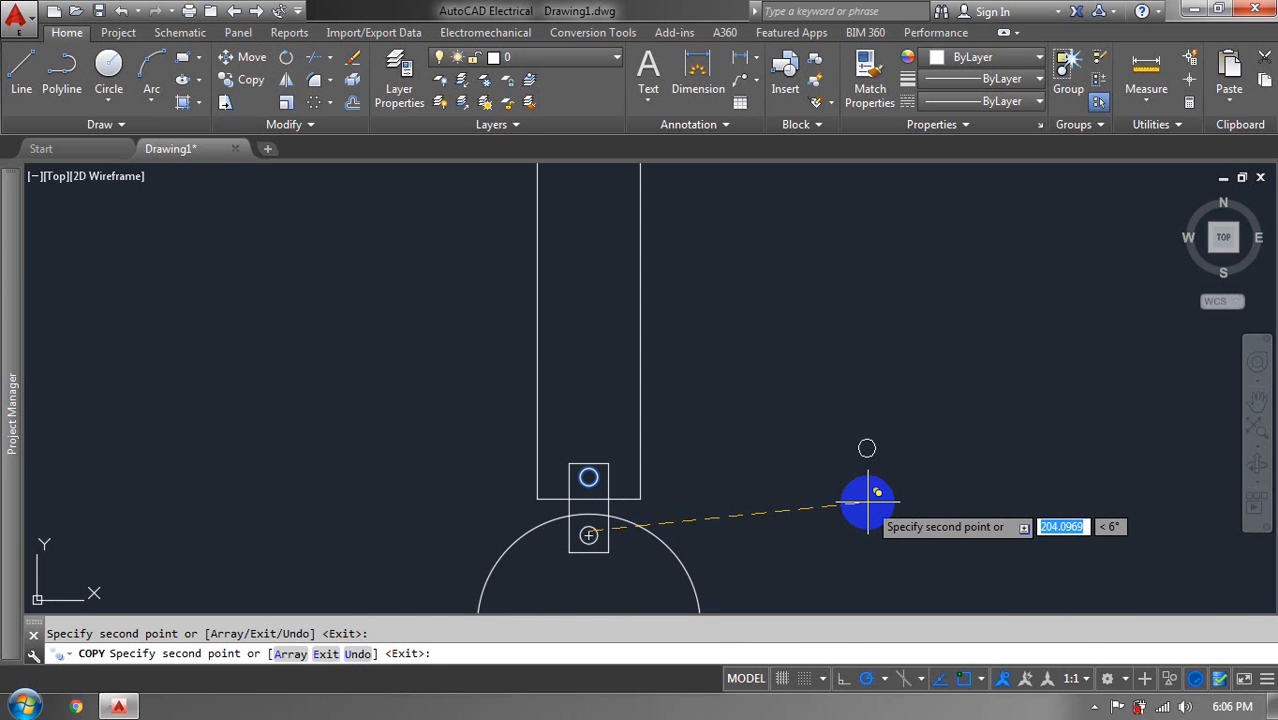
{"action": "key", "text": "Return"}
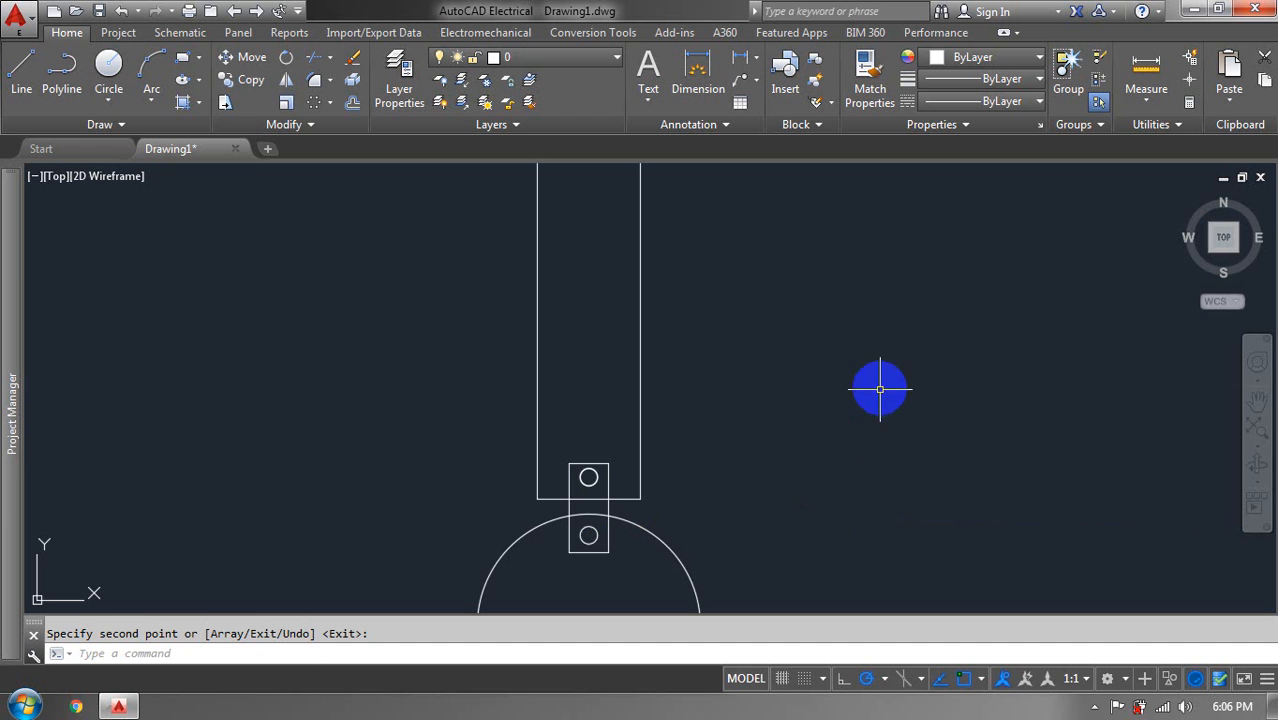
- Try a 3-item polar array of the blade rectangle and both small hole circles around the large circle's centre, and undo it
{"action": "scroll", "coordinate": [880, 389], "scroll_direction": "down", "scroll_amount": 3}
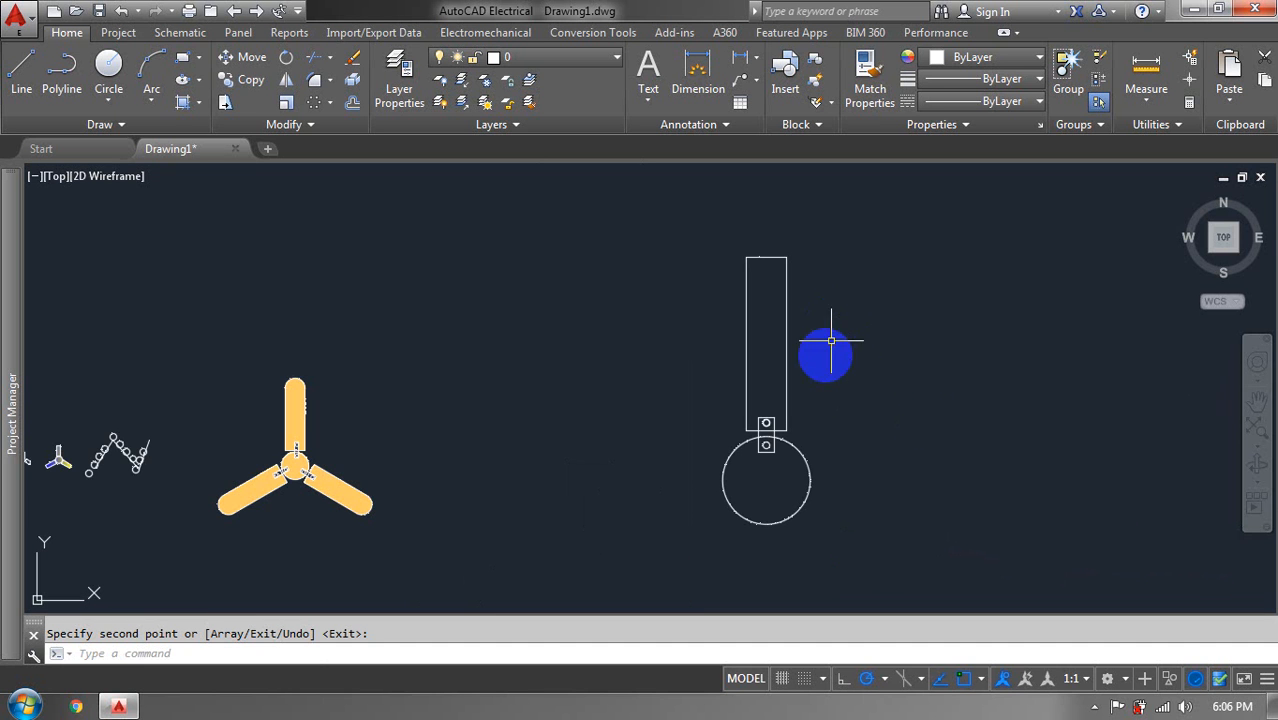
{"action": "left_click", "coordinate": [787, 309]}
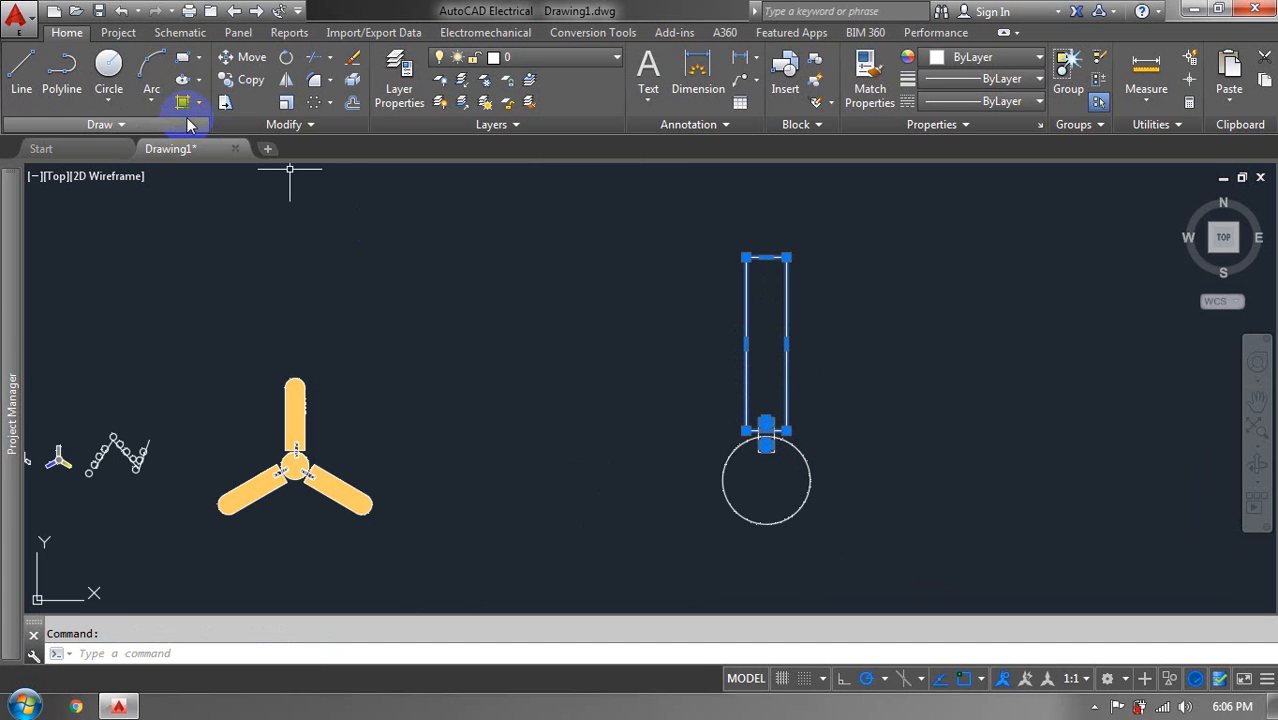
{"action": "left_click", "coordinate": [332, 104]}
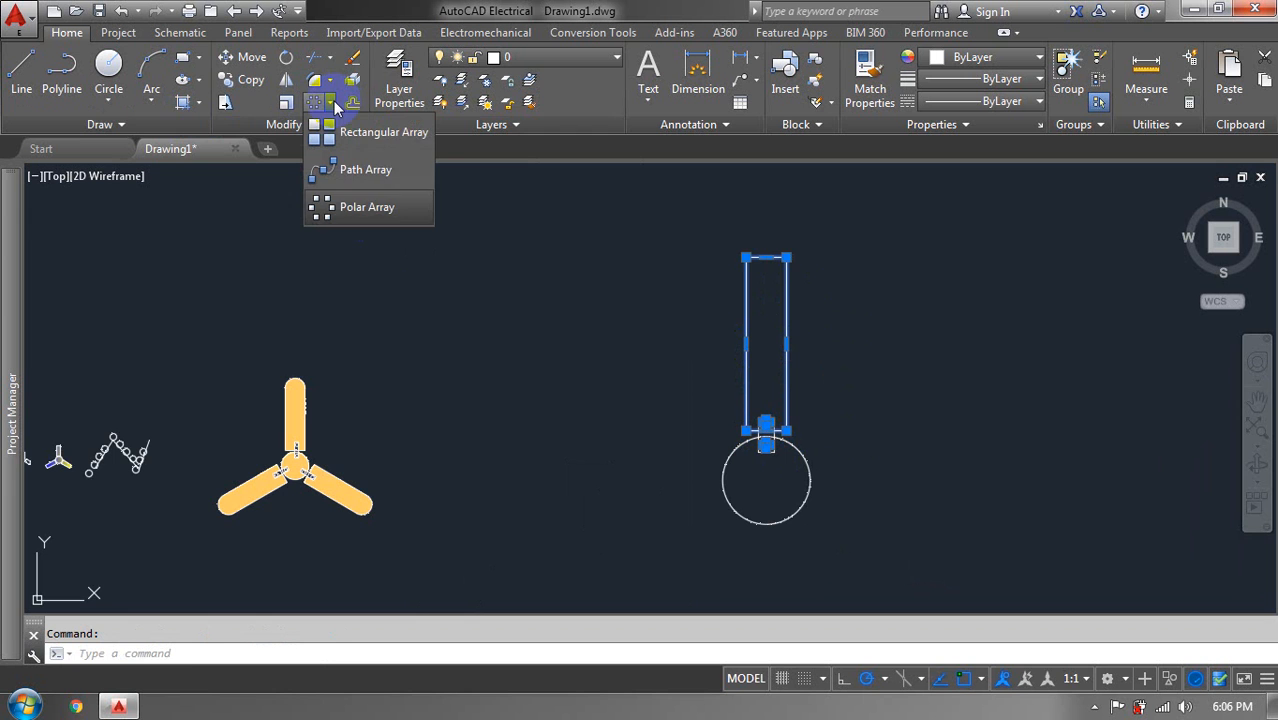
{"action": "left_click", "coordinate": [385, 208]}
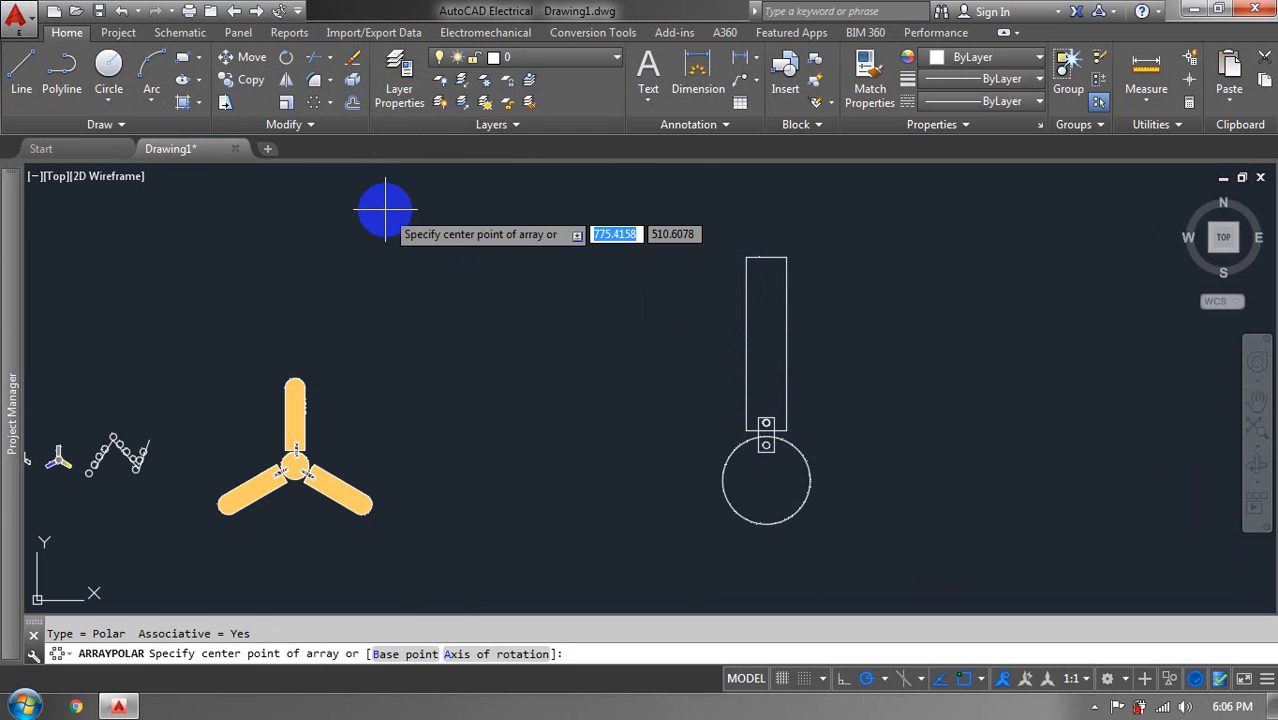
{"action": "left_click", "coordinate": [766, 481]}
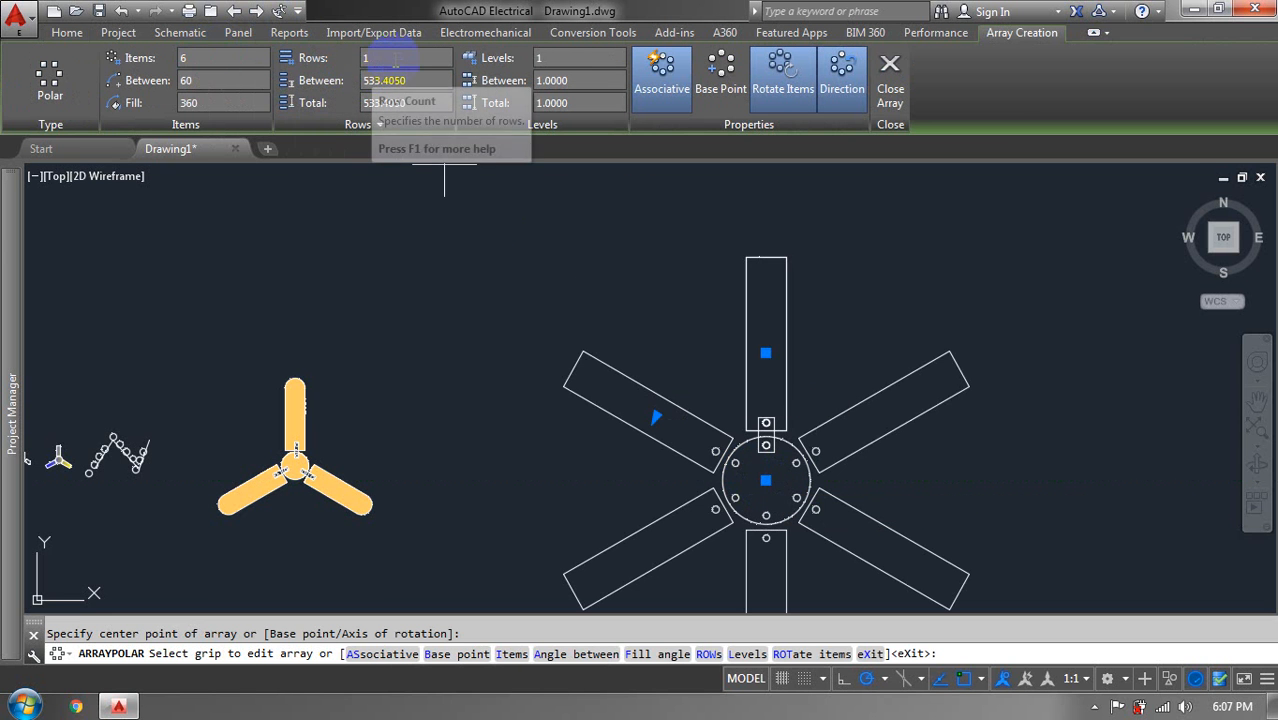
{"action": "left_click", "coordinate": [178, 58]}
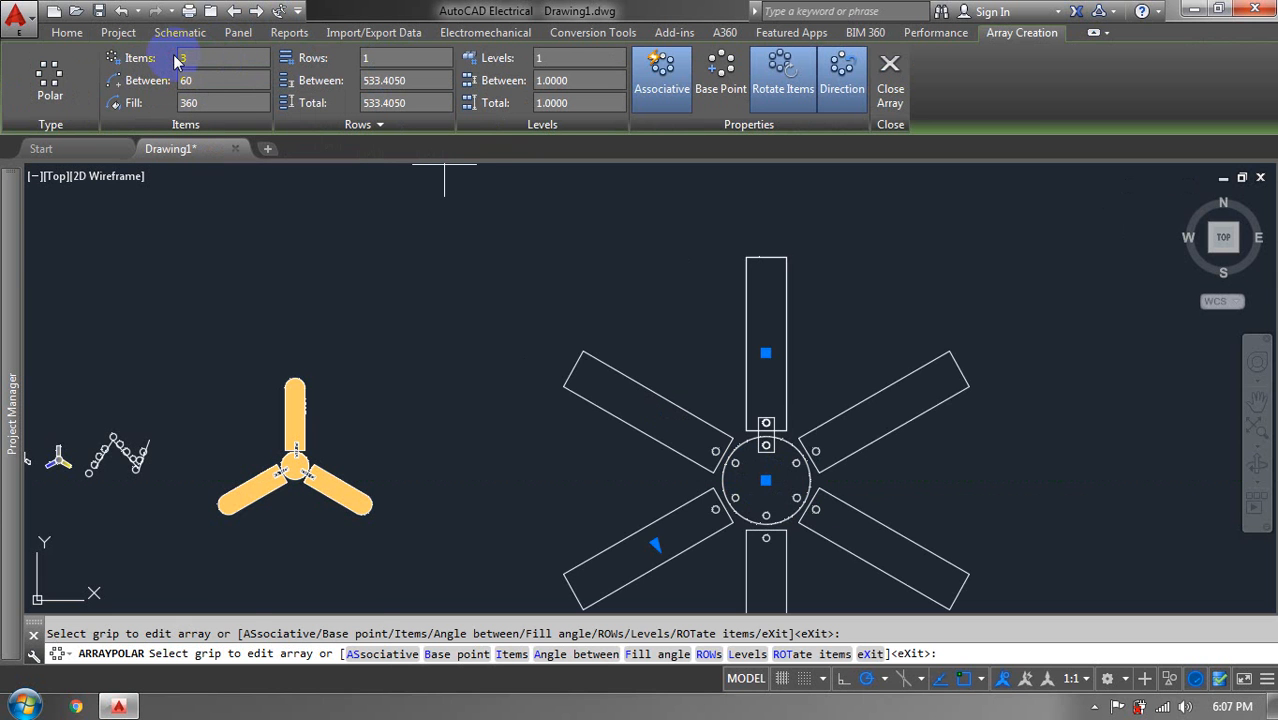
{"action": "key", "text": "Return"}
{"action": "key", "text": "Return"}
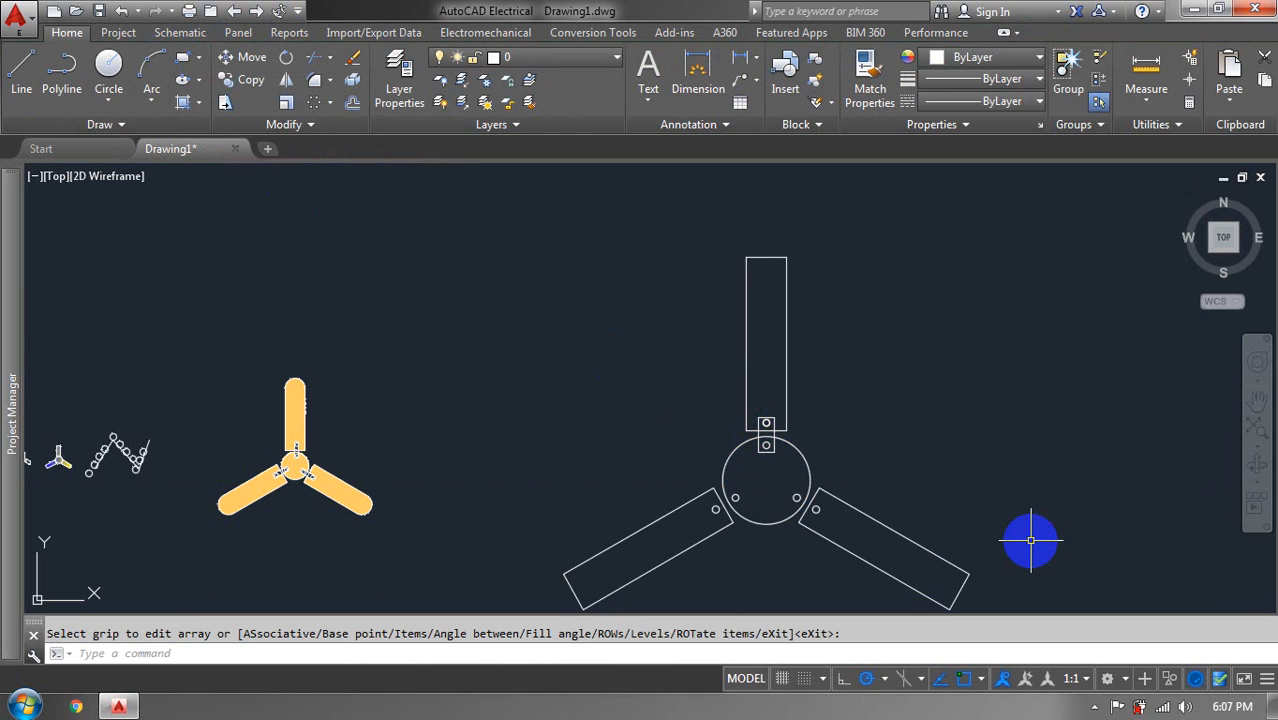
{"action": "key", "text": "ctrl+z"}
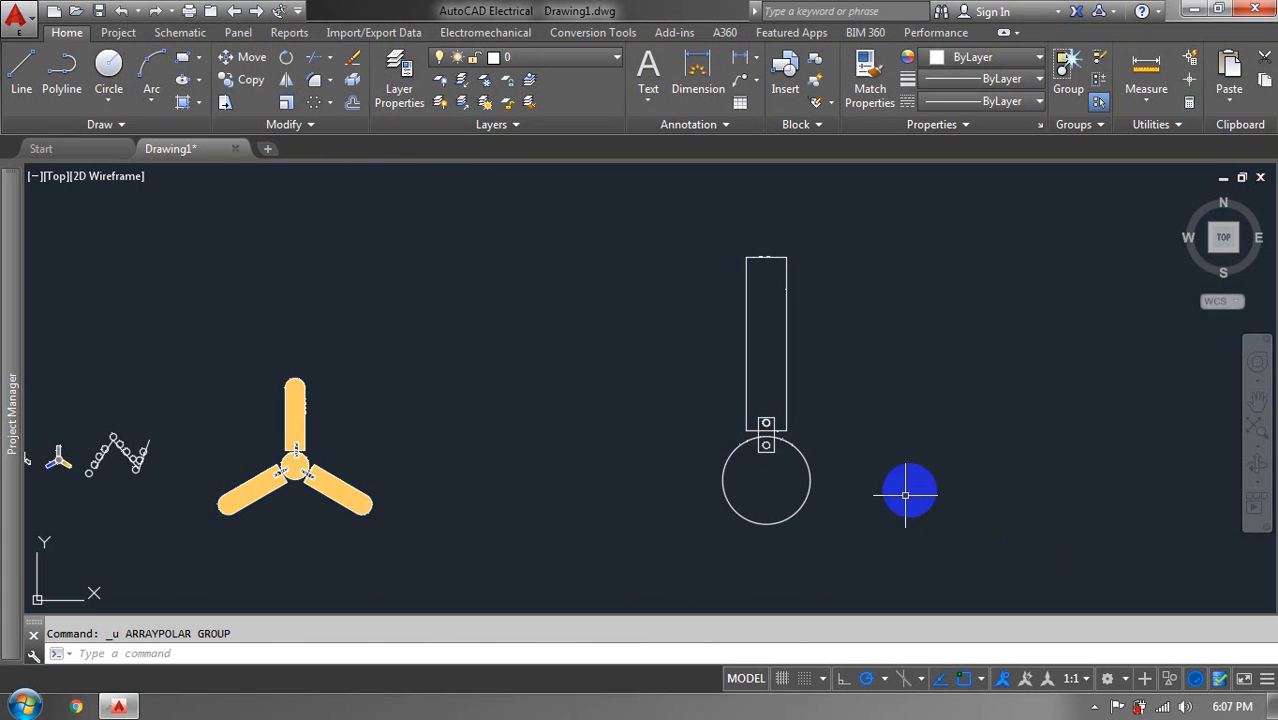
- Create a polar array of the blade rectangle, the connecting rectangle and both small hole circles around the large circle's centre
{"action": "scroll", "coordinate": [907, 414], "scroll_direction": "up", "scroll_amount": 6}
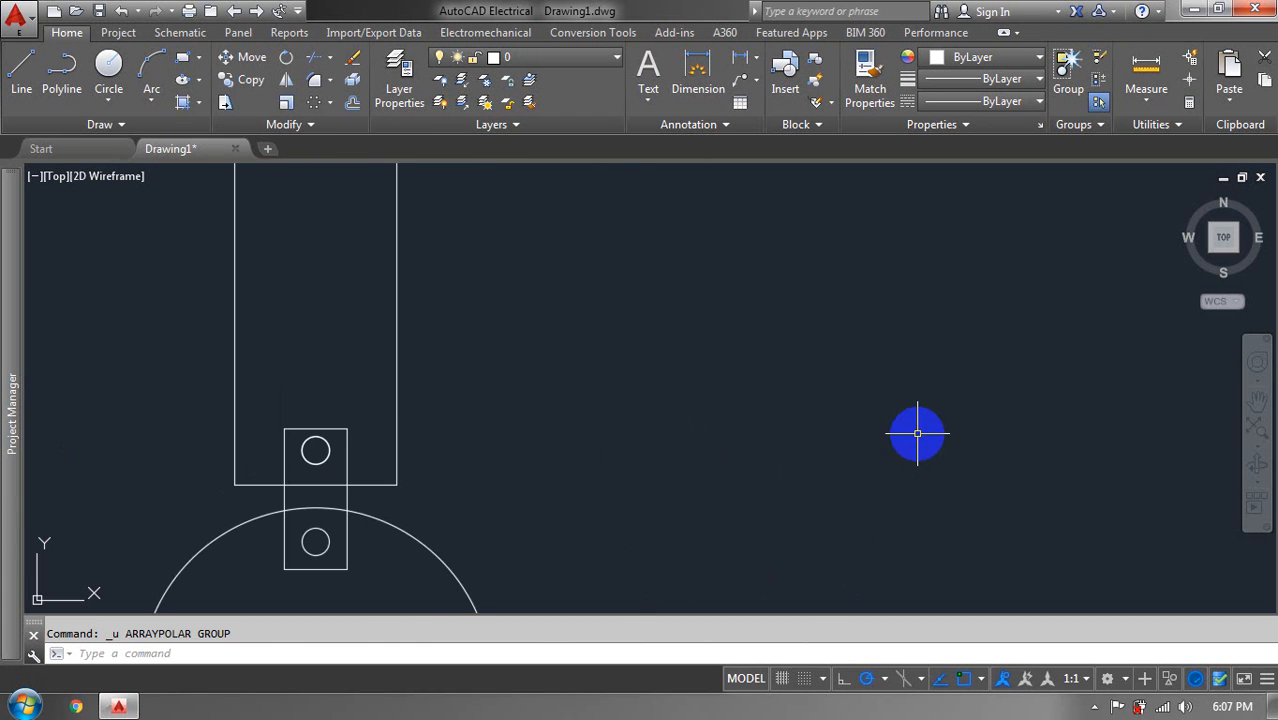
{"action": "scroll", "coordinate": [997, 440], "scroll_direction": "down", "scroll_amount": 4}
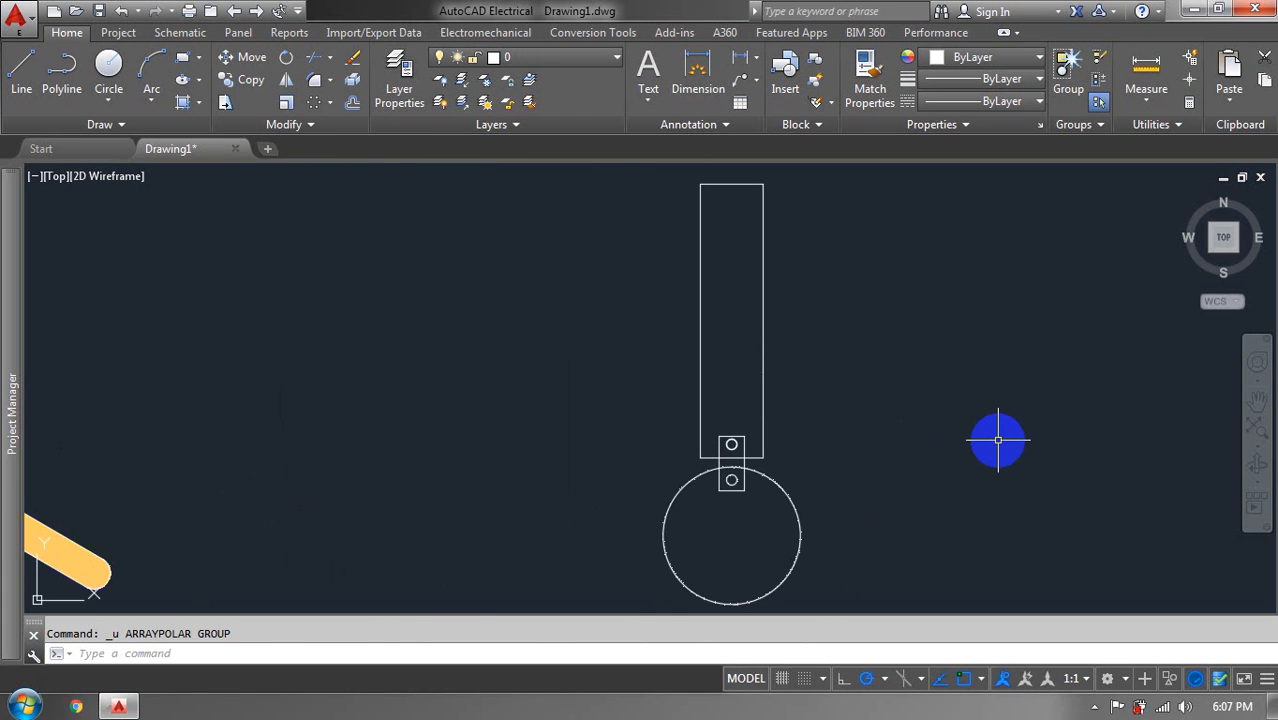
{"action": "left_click", "coordinate": [700, 334]}
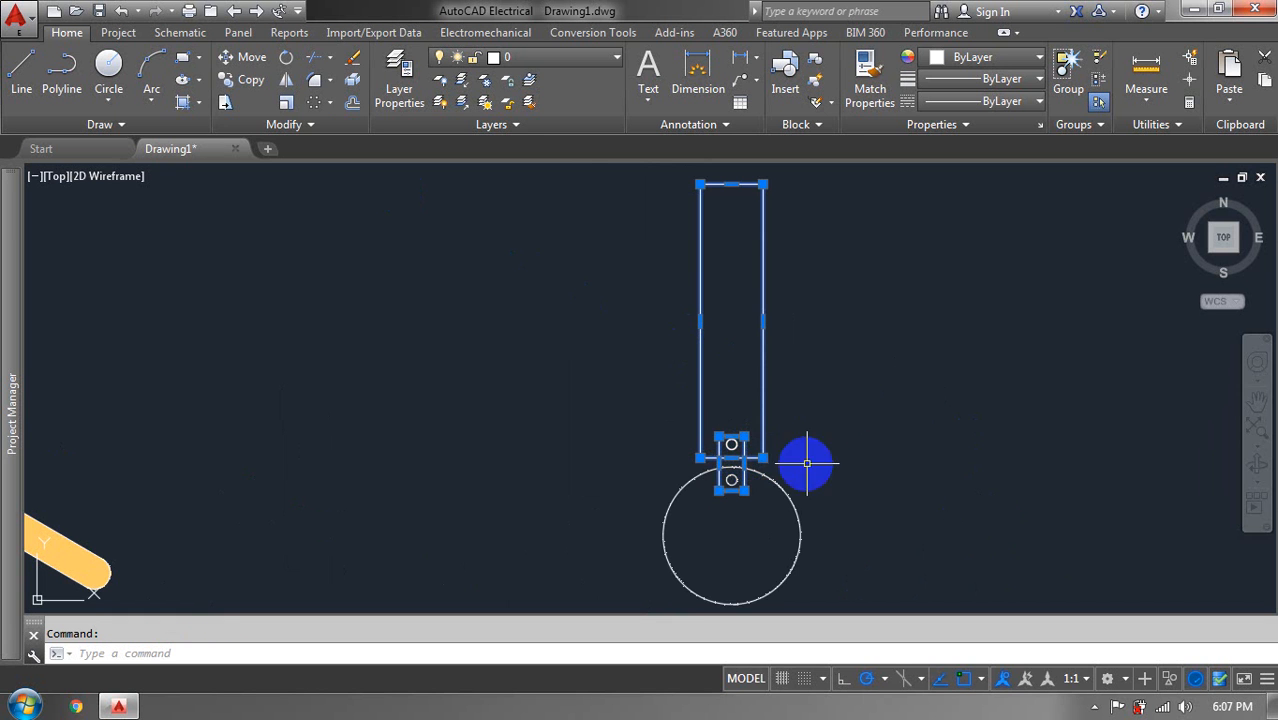
{"action": "left_click", "coordinate": [731, 481]}
{"action": "left_click", "coordinate": [731, 481]}
{"action": "left_click", "coordinate": [731, 445]}
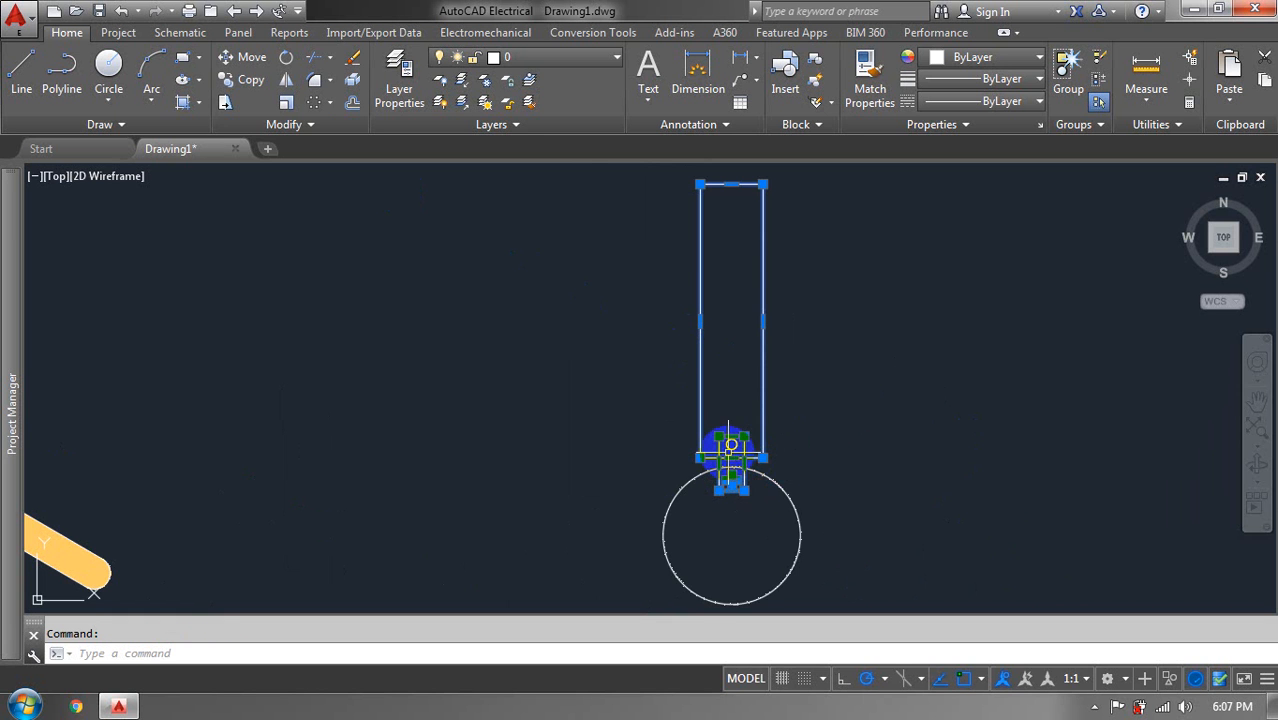
{"action": "left_click", "coordinate": [905, 453]}
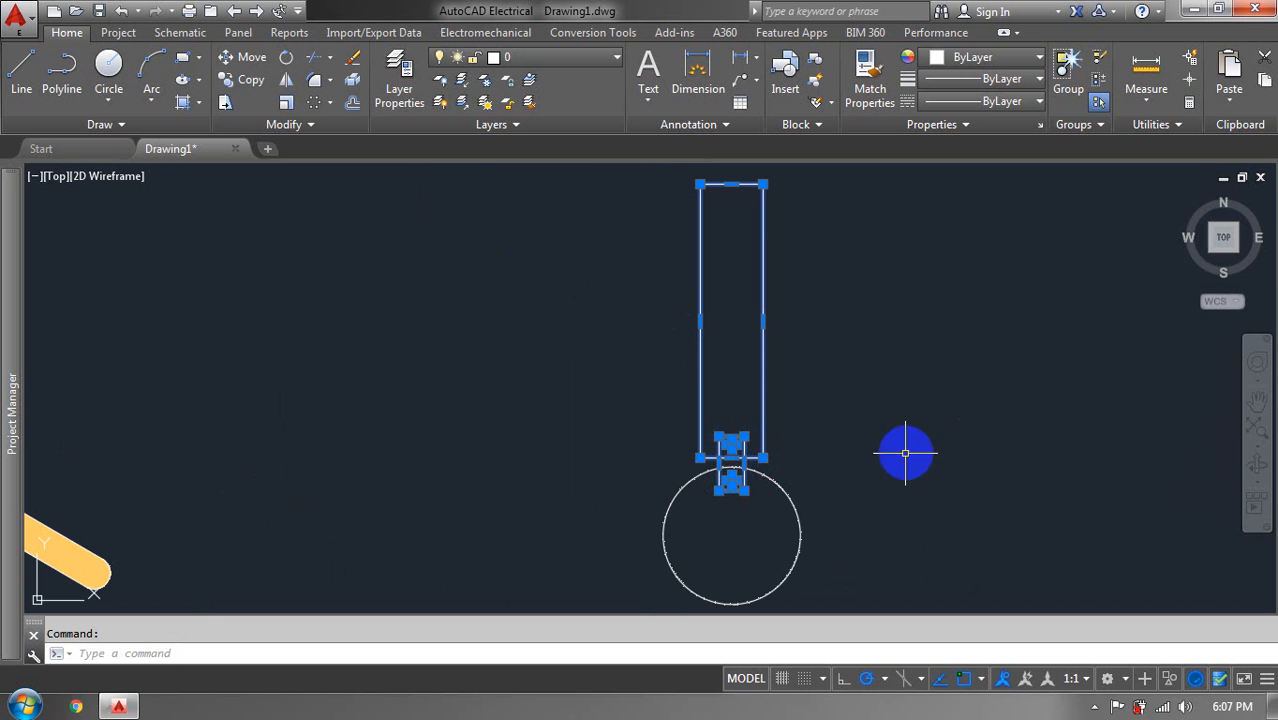
{"action": "left_click", "coordinate": [331, 104]}
{"action": "left_click", "coordinate": [353, 206]}
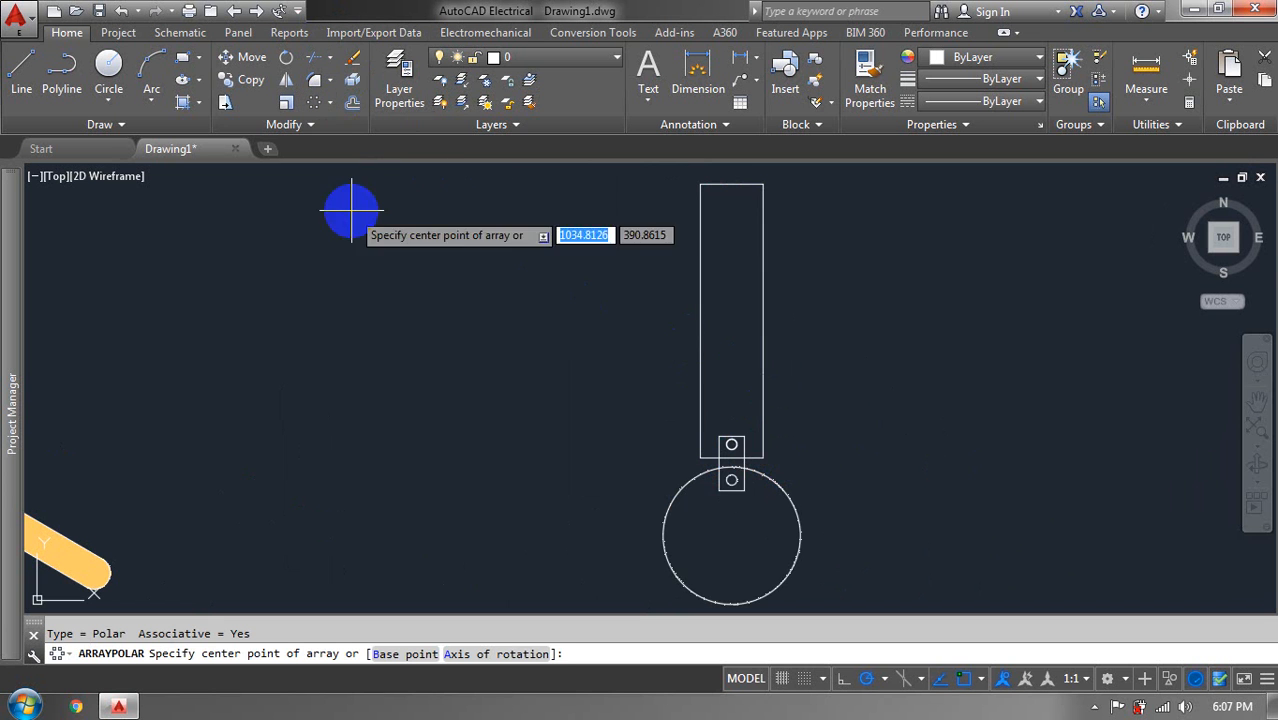
{"action": "left_click", "coordinate": [731, 536]}
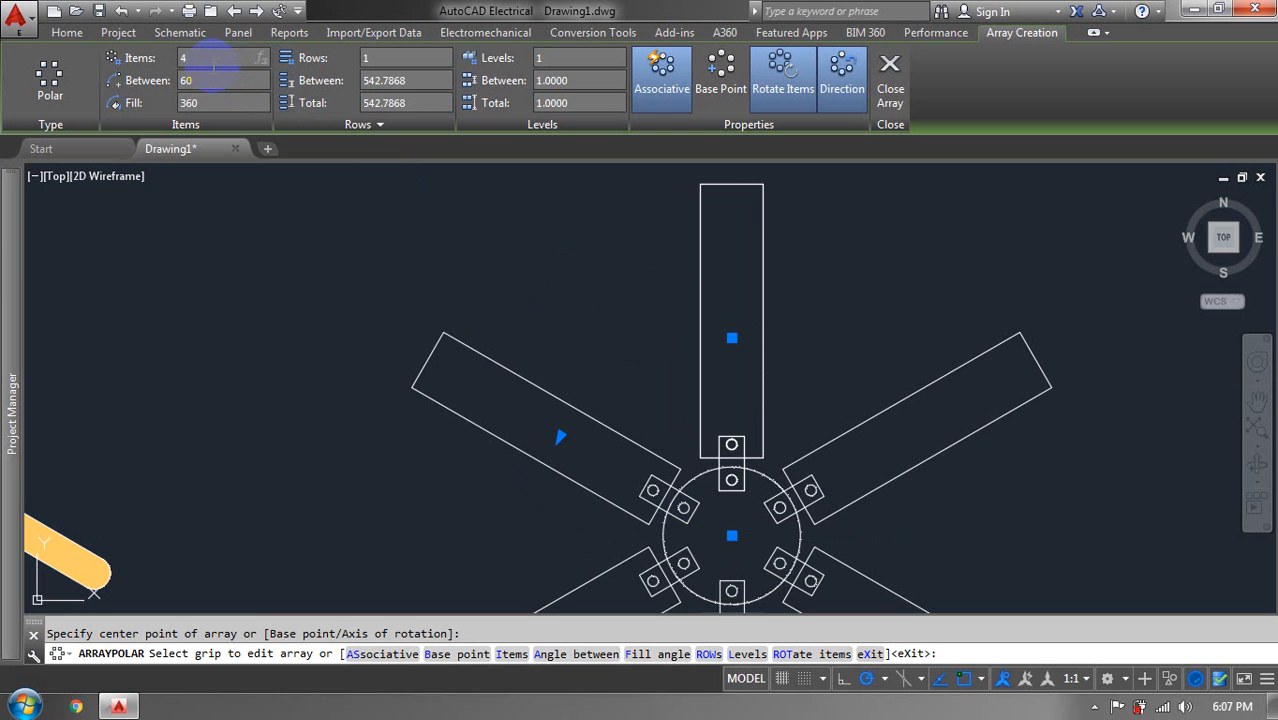
- Set the polar array's item count to 4 over the full 360 degrees
{"action": "left_click", "coordinate": [213, 58]}
{"action": "type", "text": "4"}
{"action": "key", "text": "Return"}
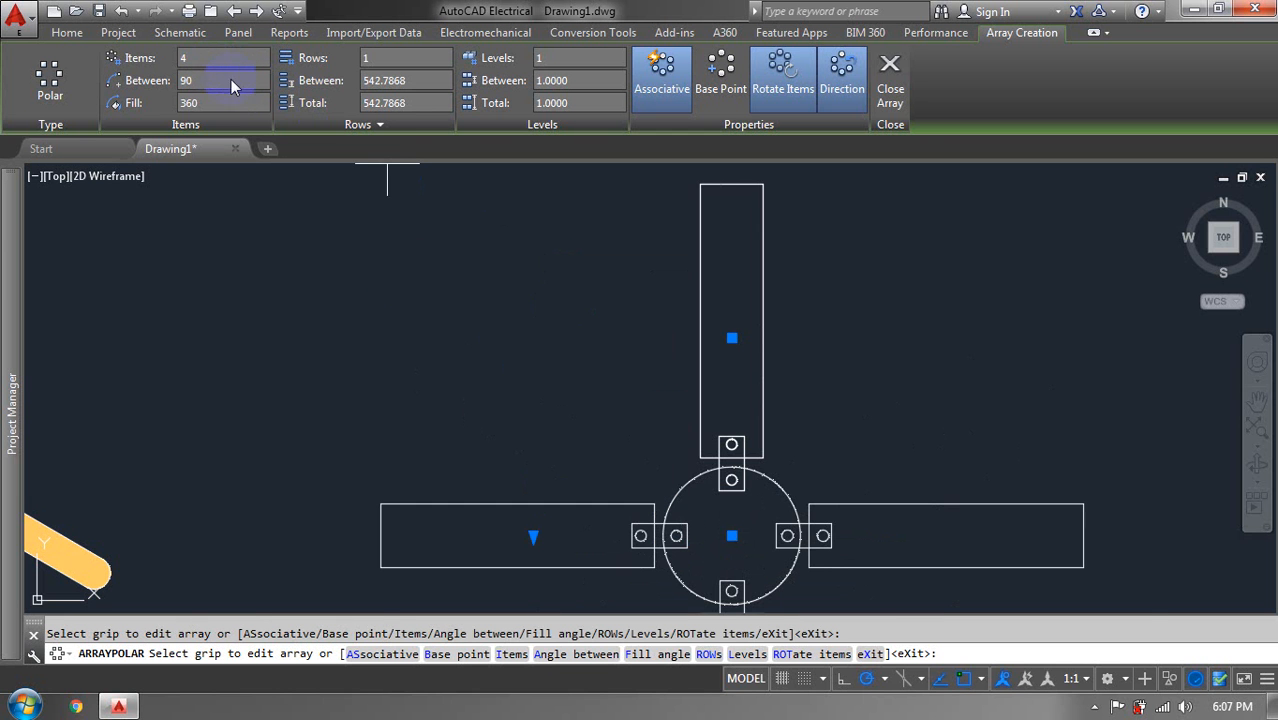
{"action": "scroll", "coordinate": [833, 378], "scroll_direction": "down", "scroll_amount": 4}
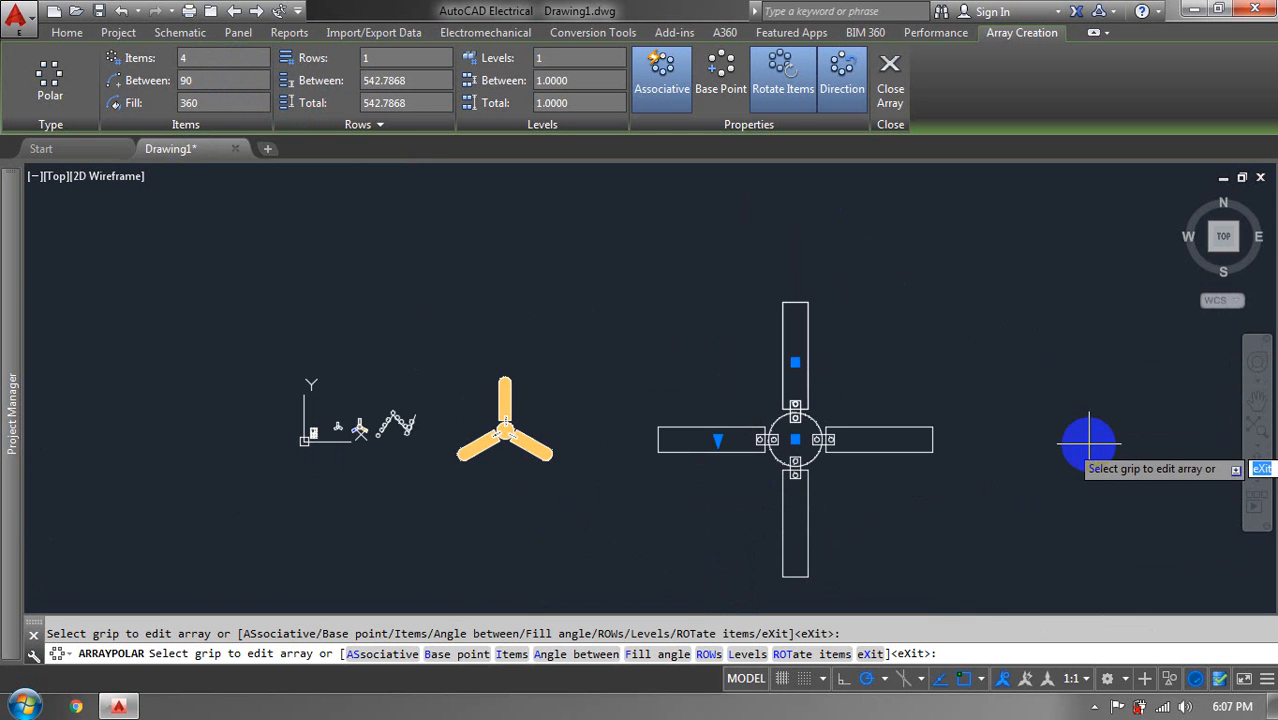
- Start a linear gradient fill with 255,255,255 as the first colour and 254,234,185 as the second
{"action": "left_click", "coordinate": [67, 34]}
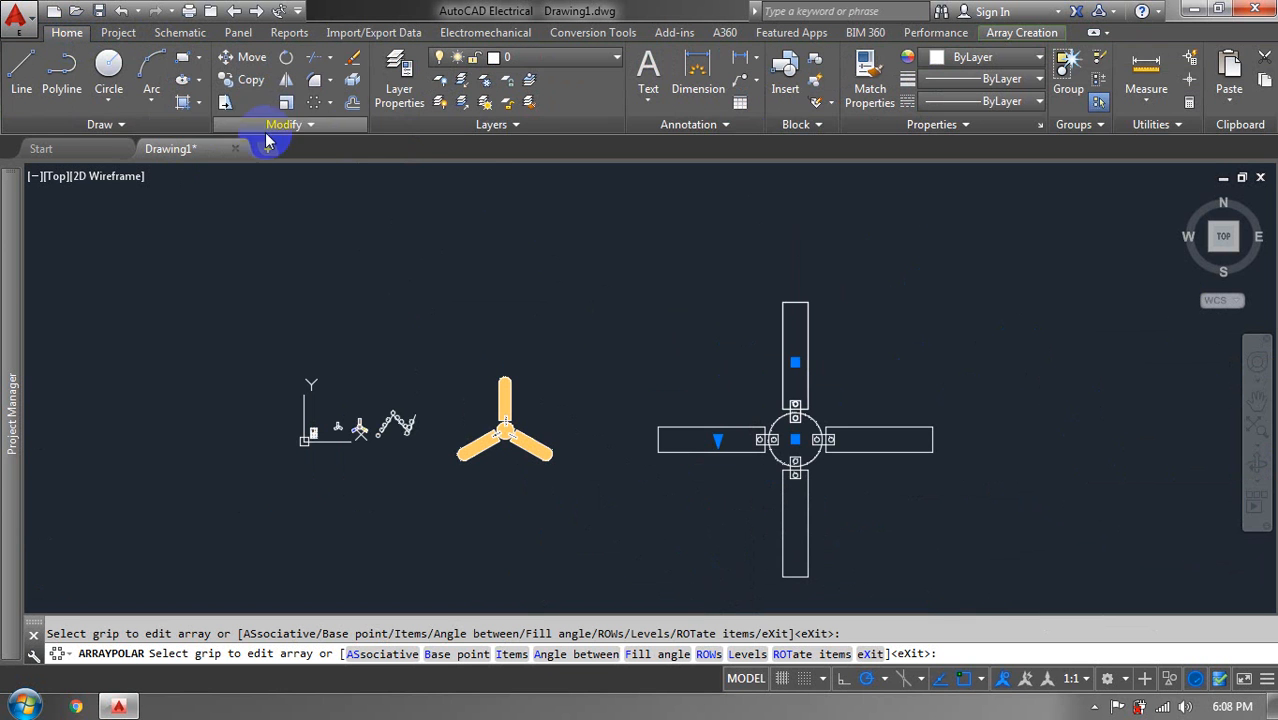
{"action": "left_click", "coordinate": [198, 102]}
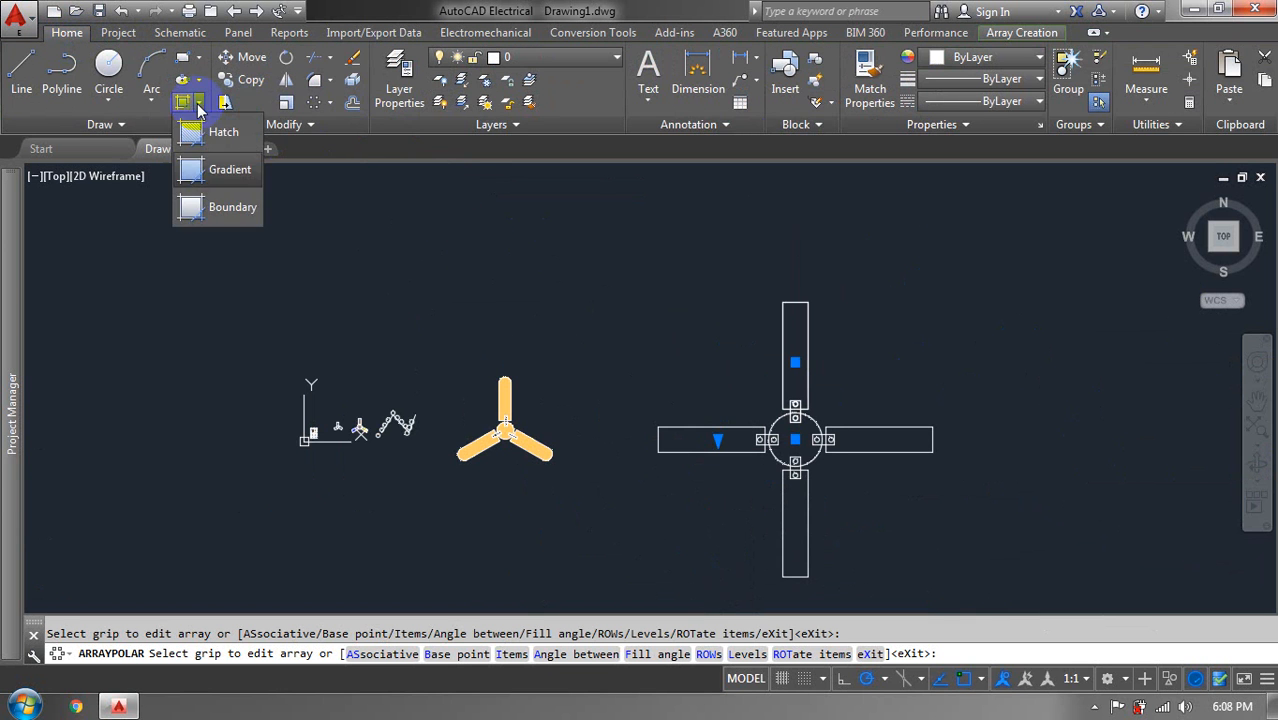
{"action": "left_click", "coordinate": [196, 170]}
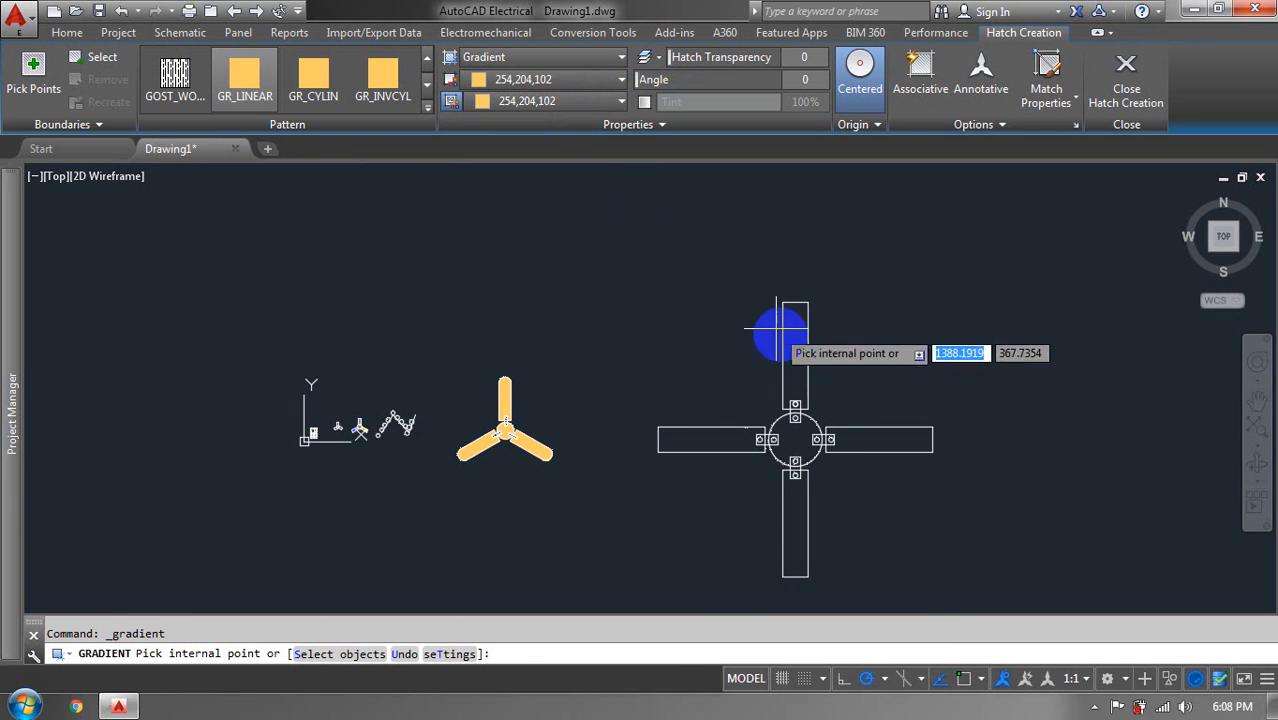
{"action": "left_click", "coordinate": [486, 81]}
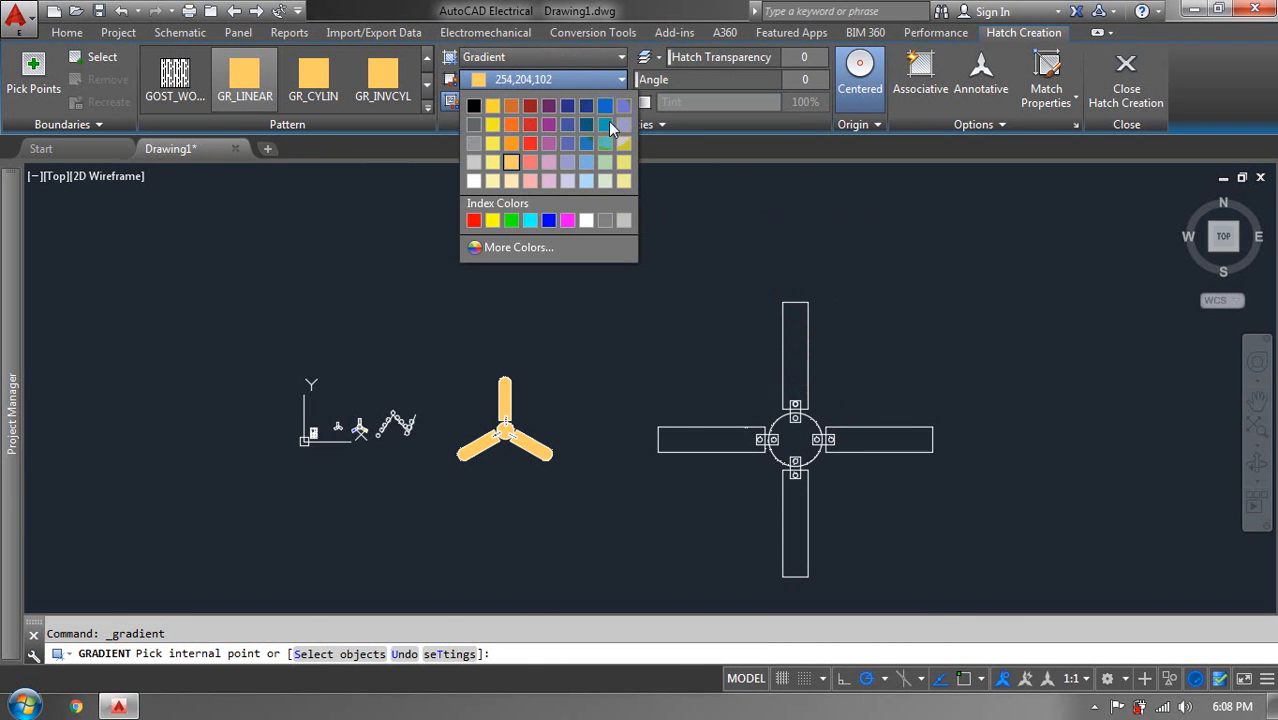
{"action": "left_click", "coordinate": [474, 181]}
{"action": "left_click", "coordinate": [490, 101]}
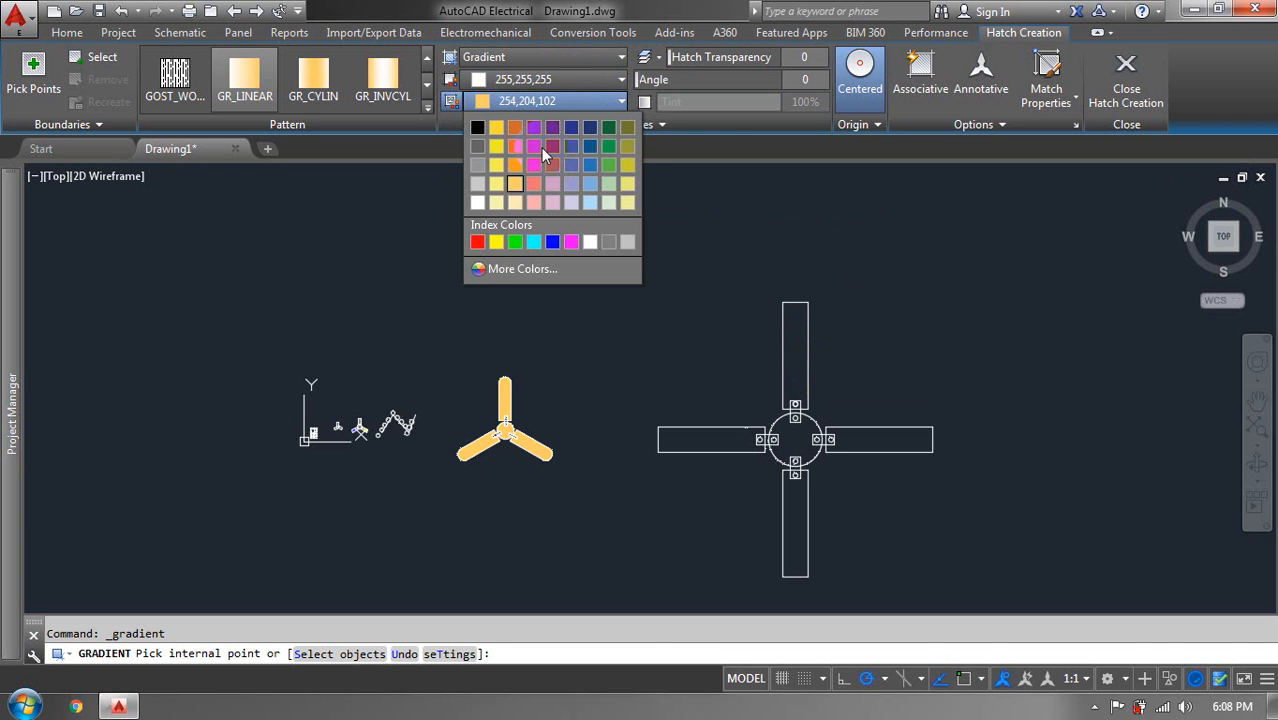
{"action": "left_click", "coordinate": [512, 201]}
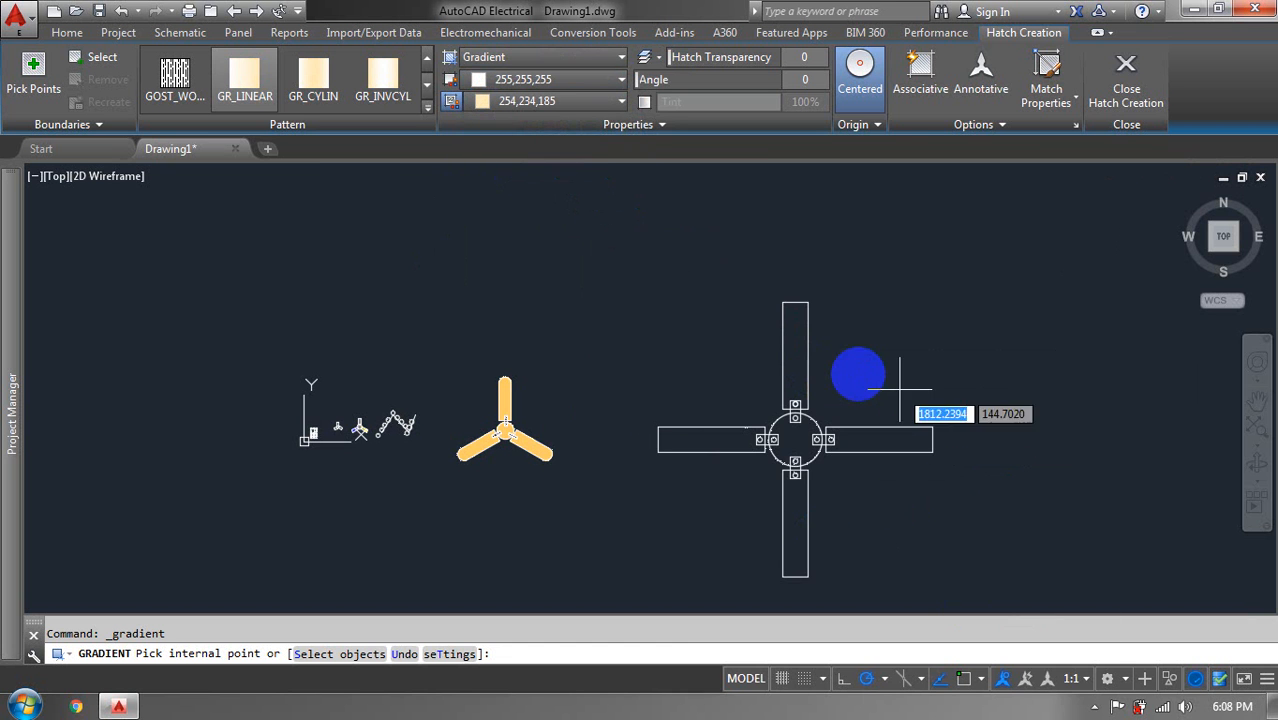
- Apply the gradient fill to the four blades and the central hub circle
{"action": "left_click", "coordinate": [790, 355]}
{"action": "left_click", "coordinate": [945, 450]}
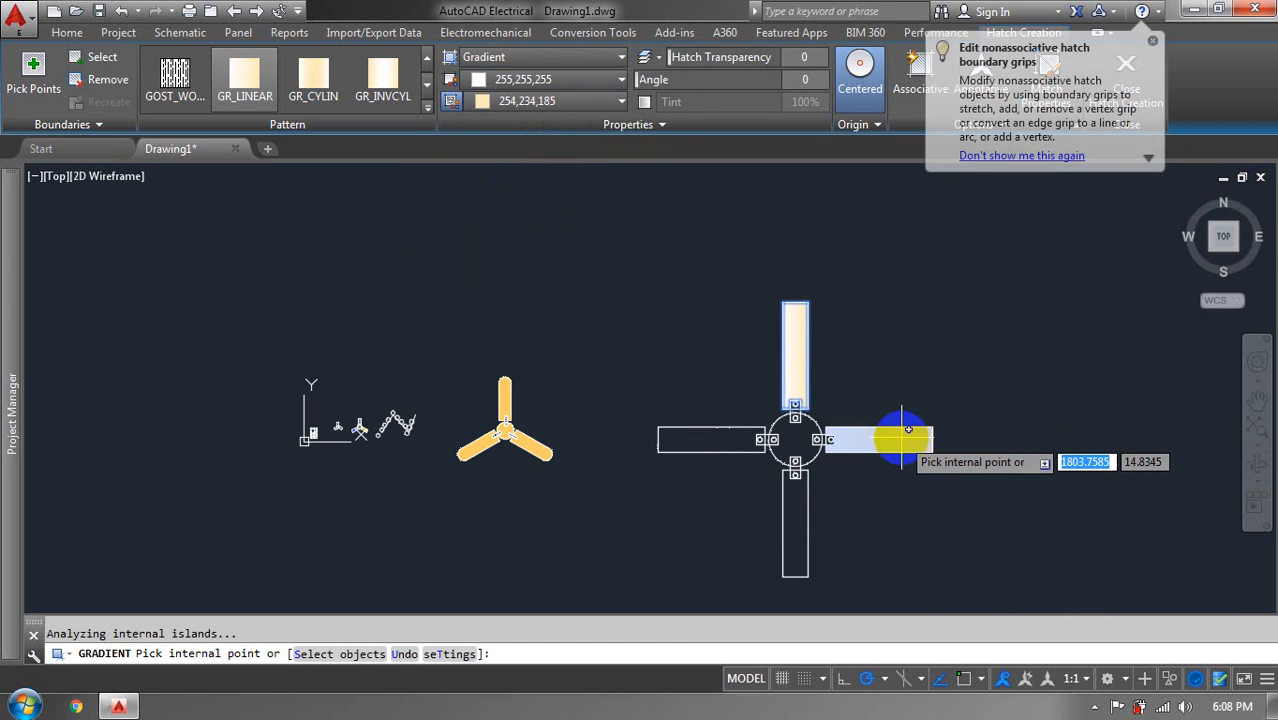
{"action": "left_click", "coordinate": [794, 488]}
{"action": "left_click", "coordinate": [700, 438]}
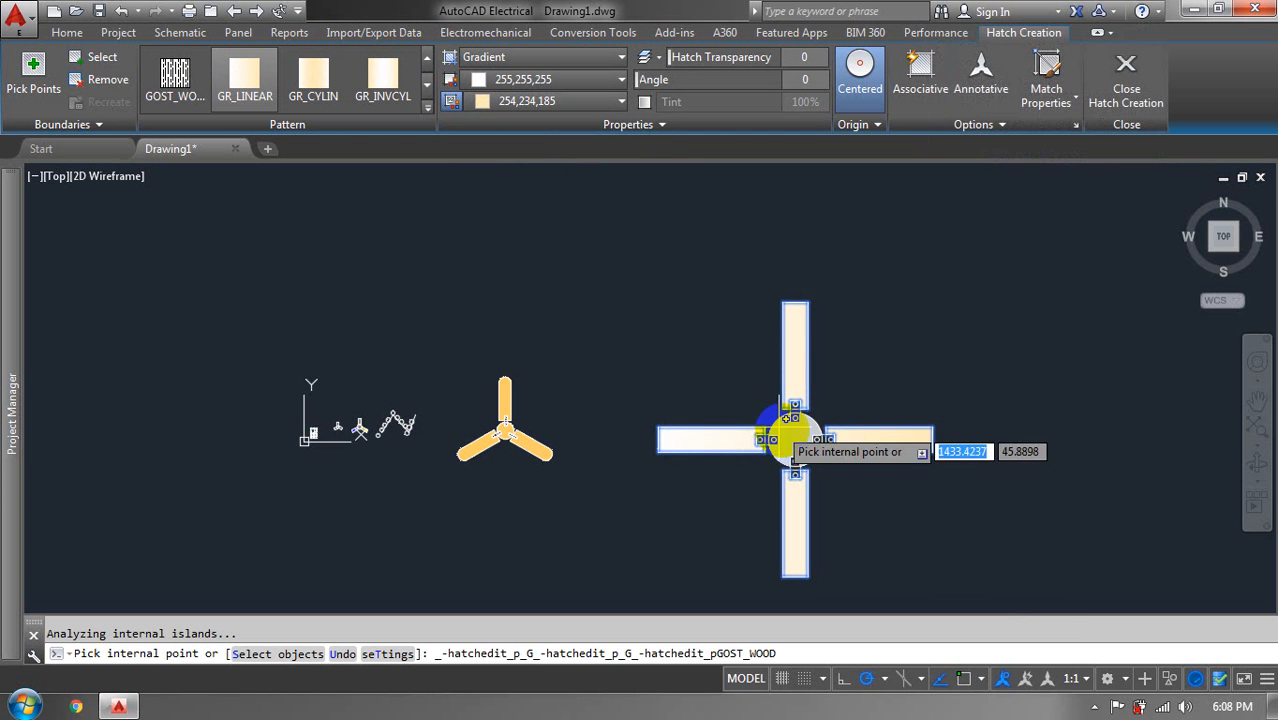
{"action": "left_click", "coordinate": [798, 432]}
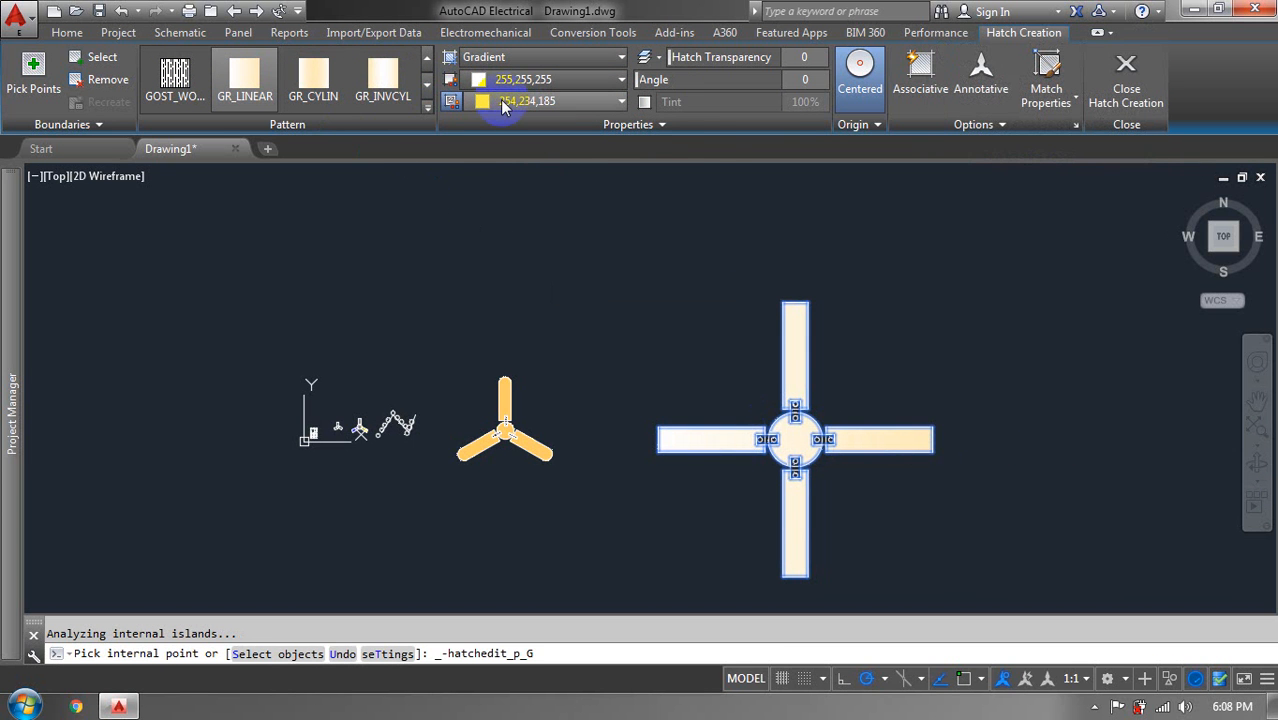
- Change the gradient colours to 247,171,174 and 242,113,114 and finish the fill on the blades and hub
{"action": "left_click", "coordinate": [530, 79]}
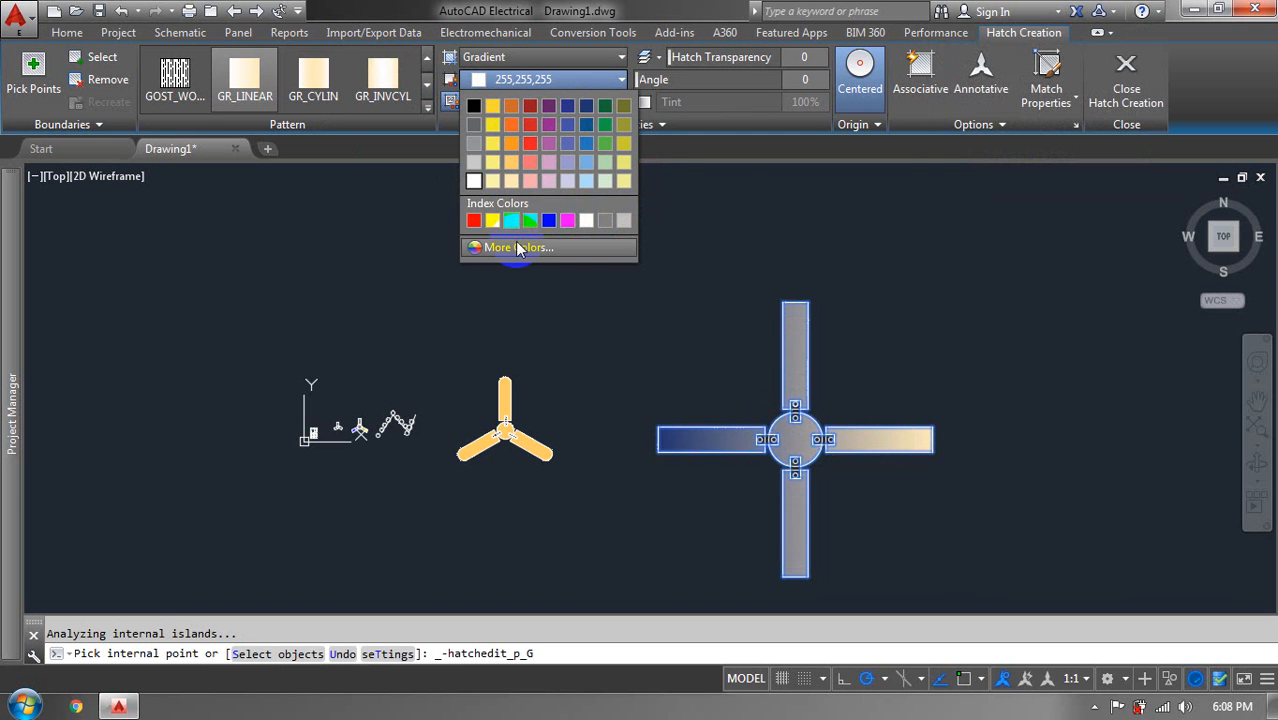
{"action": "left_click", "coordinate": [530, 181]}
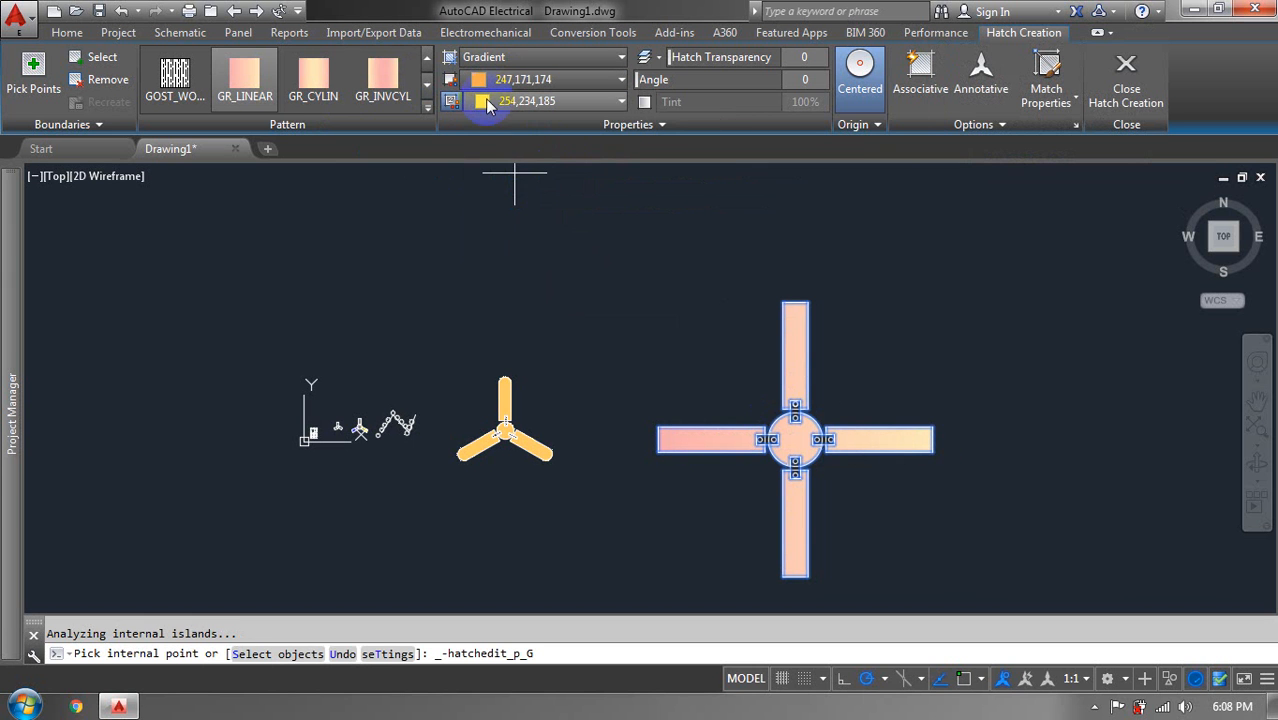
{"action": "left_click", "coordinate": [545, 101]}
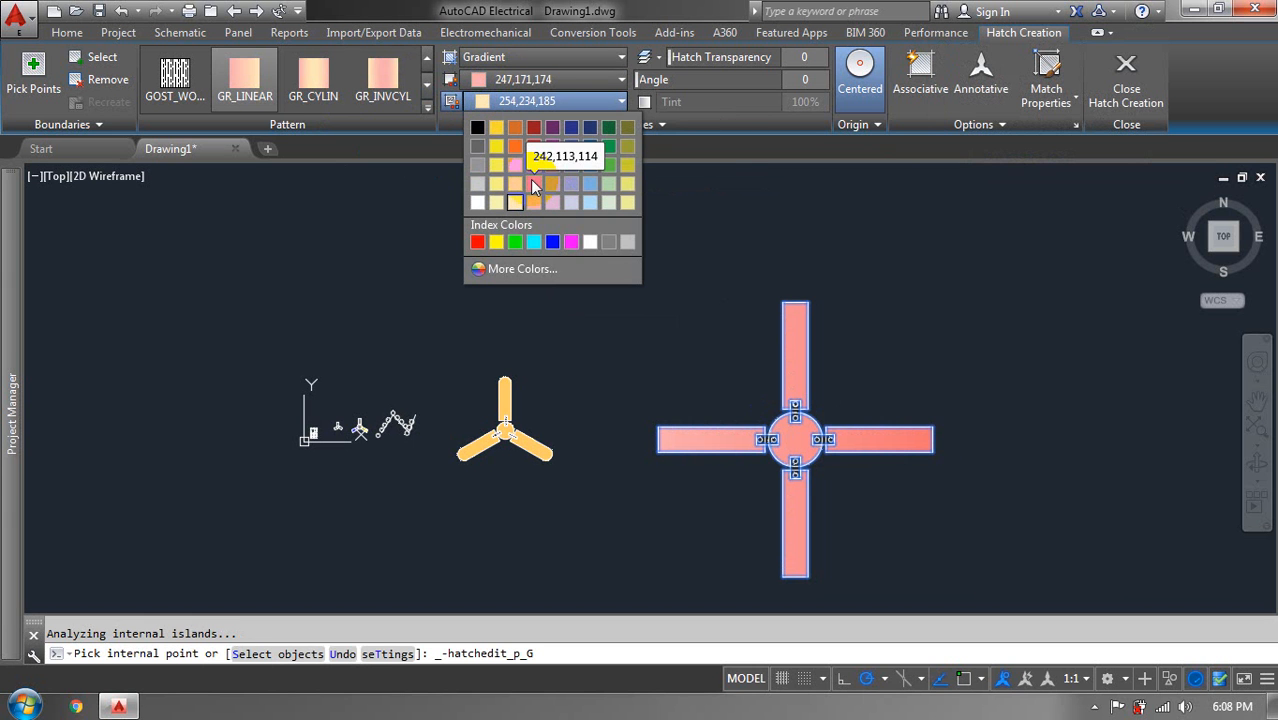
{"action": "left_click", "coordinate": [534, 186]}
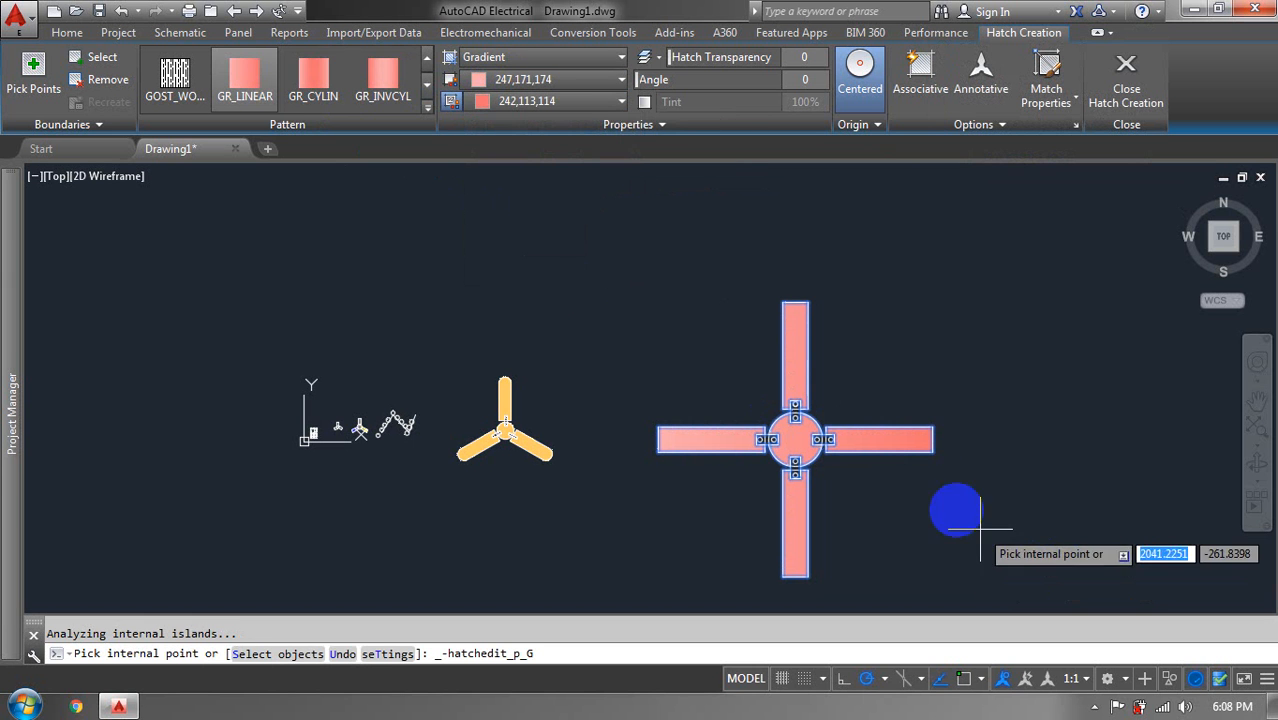
{"action": "left_click", "coordinate": [796, 431]}
{"action": "left_click", "coordinate": [1008, 367]}
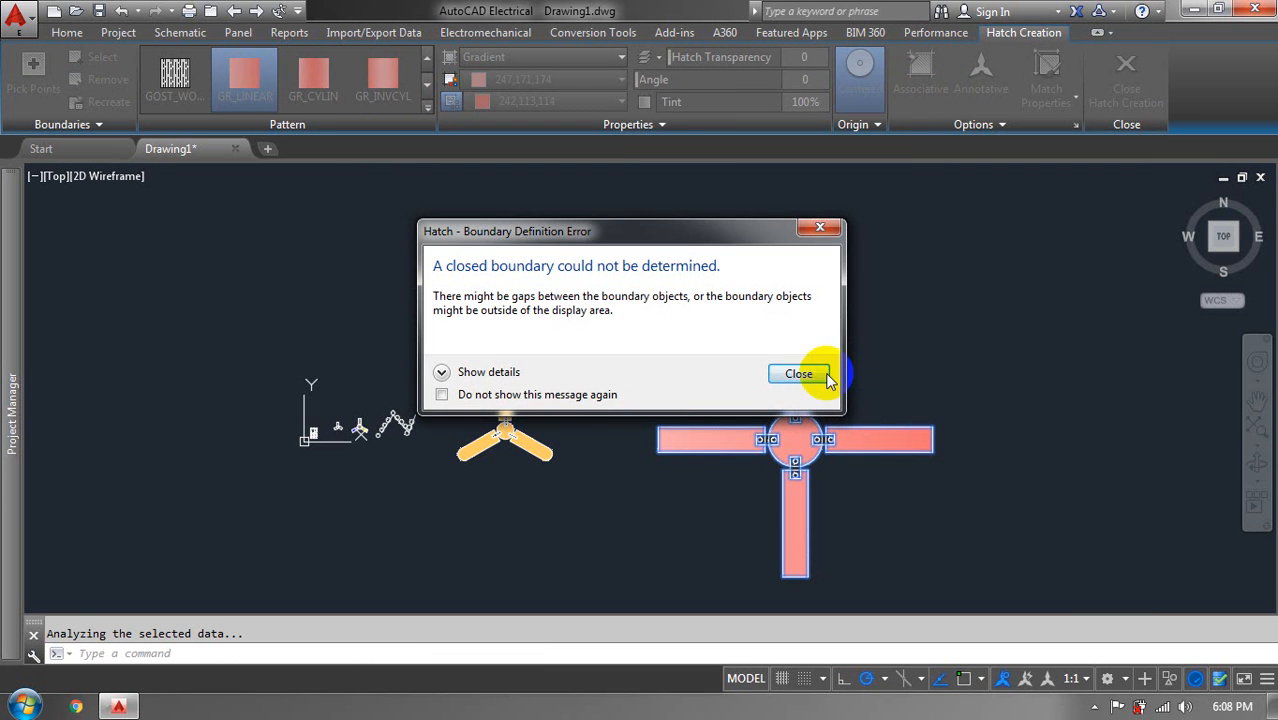
{"action": "left_click", "coordinate": [802, 371]}
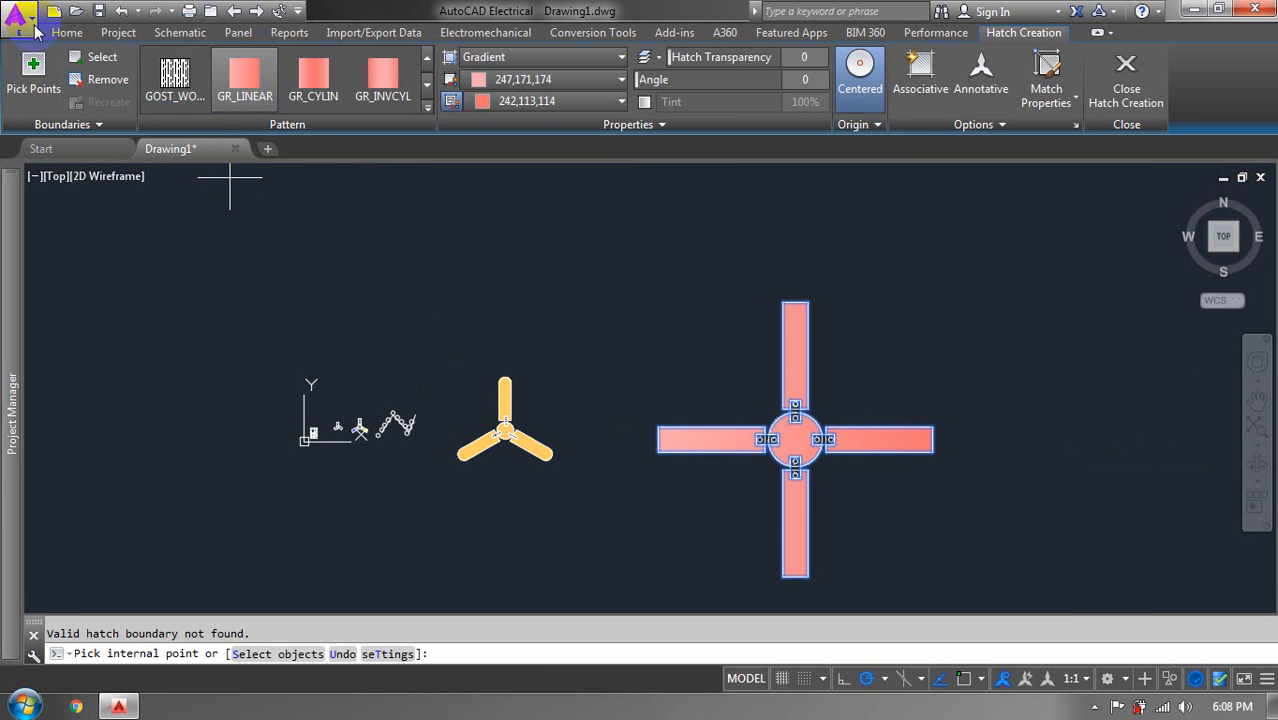
{"action": "left_click", "coordinate": [1042, 459]}
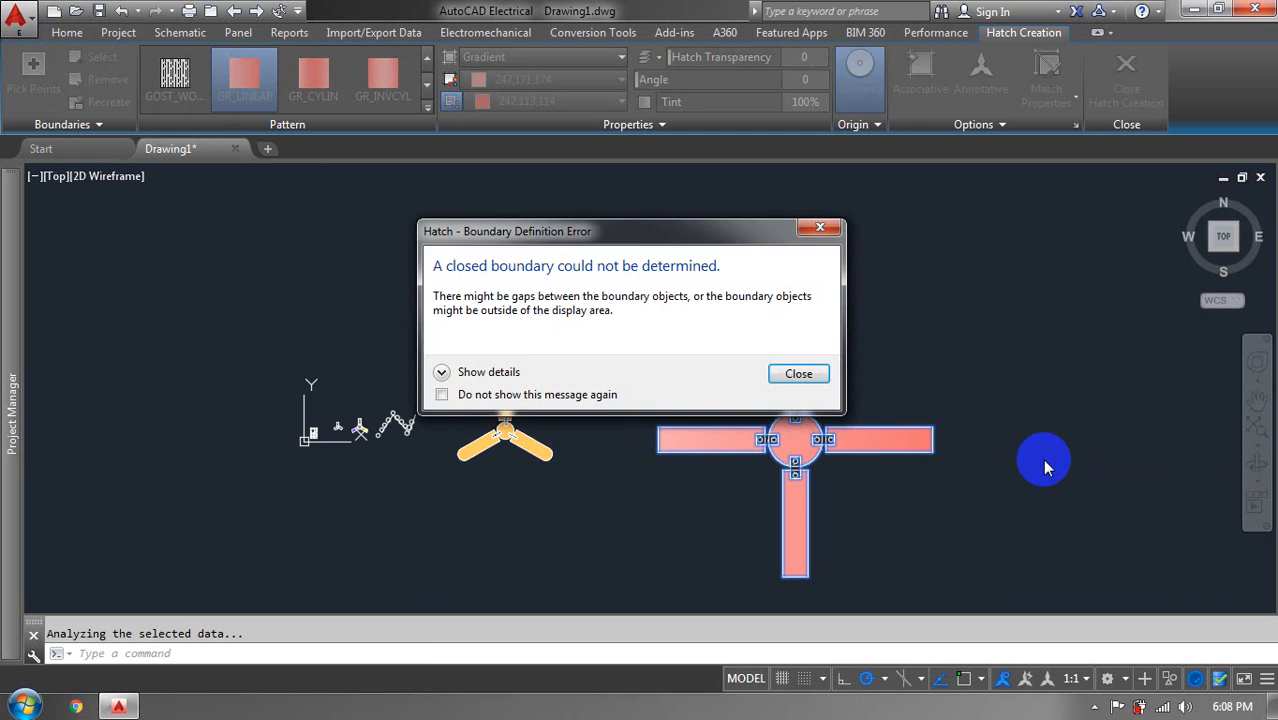
{"action": "key", "text": "Escape"}
{"action": "key", "text": "Return"}
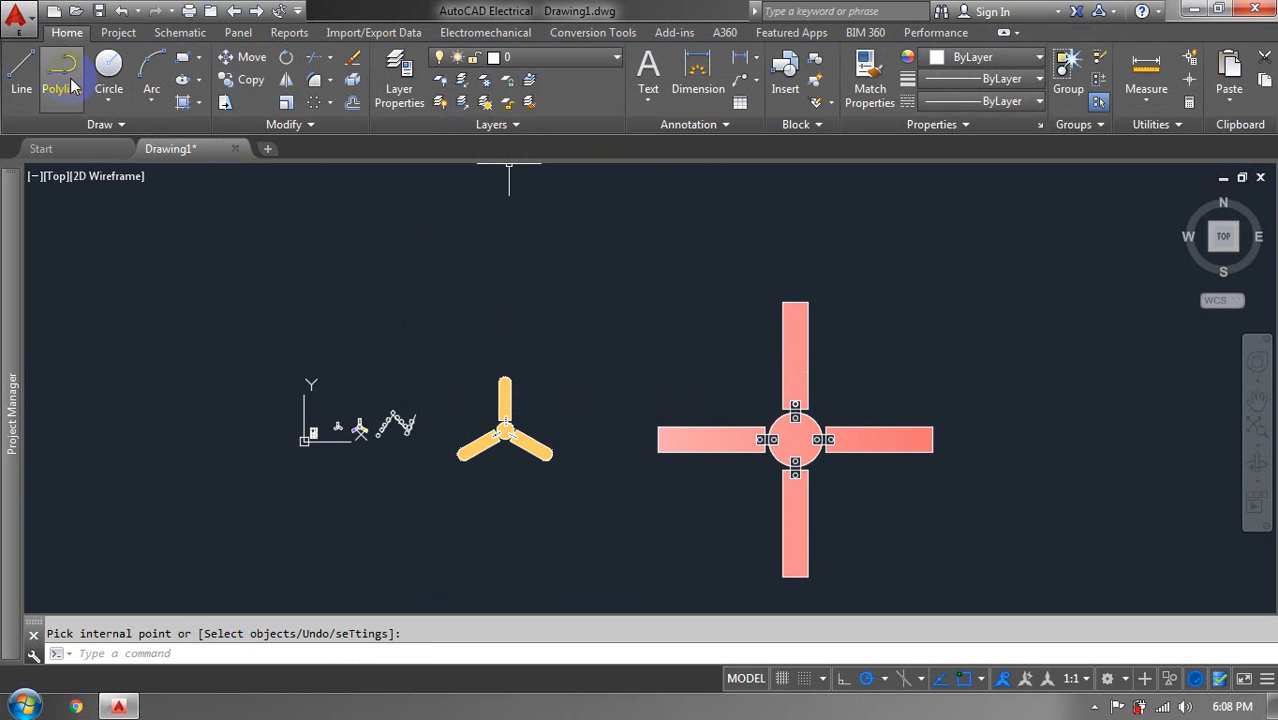
- Add a separate linear gradient fill to the hub circle, running from Red to Blue
{"action": "left_click", "coordinate": [203, 104]}
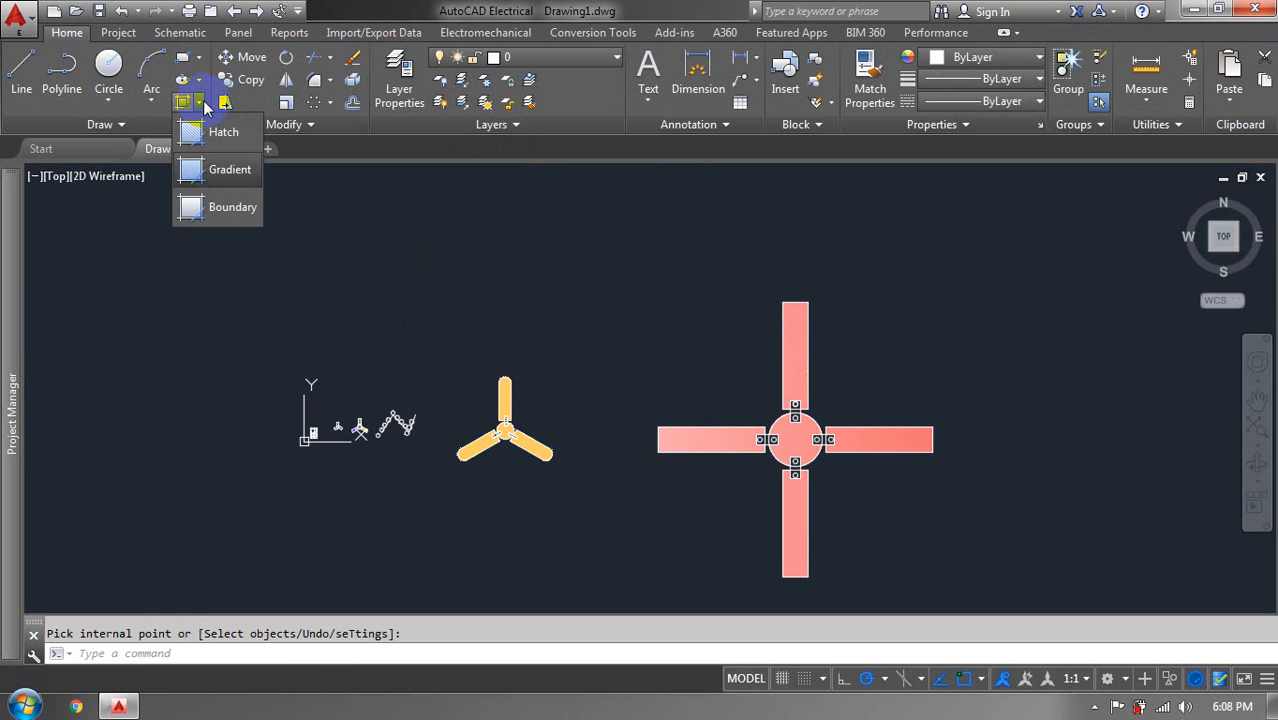
{"action": "left_click", "coordinate": [215, 169]}
{"action": "left_click", "coordinate": [795, 440]}
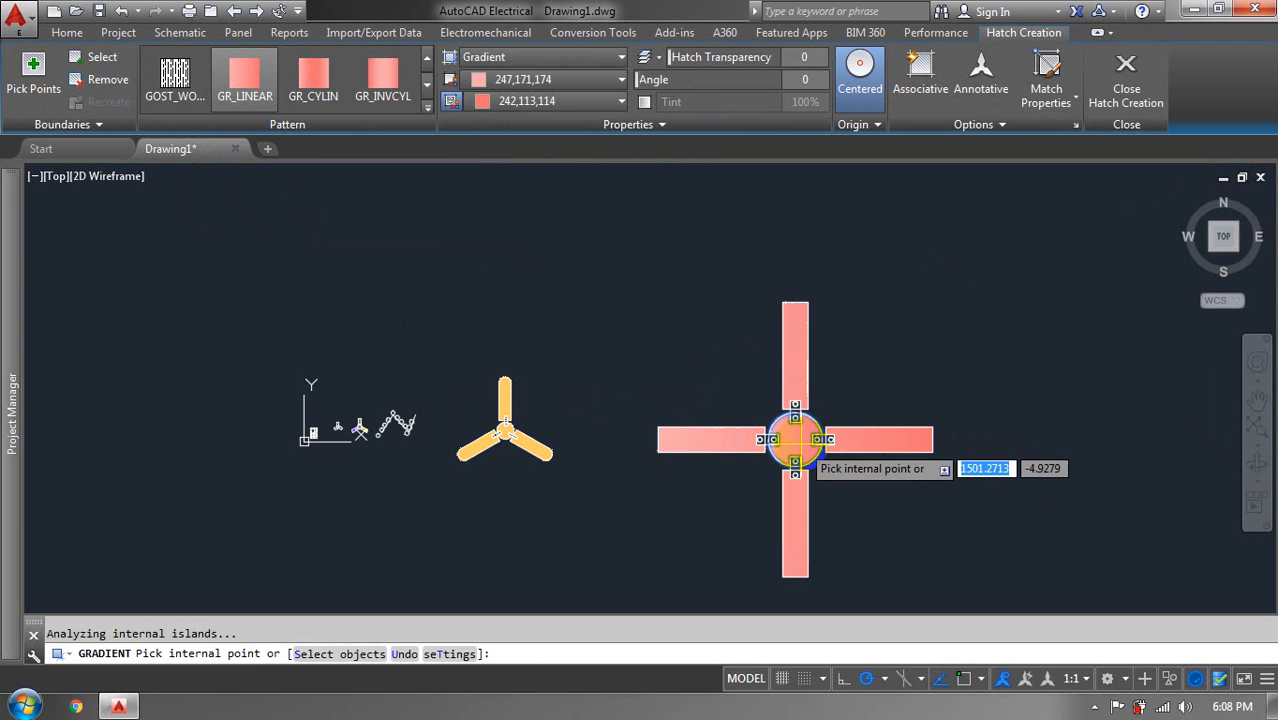
{"action": "left_click", "coordinate": [497, 80]}
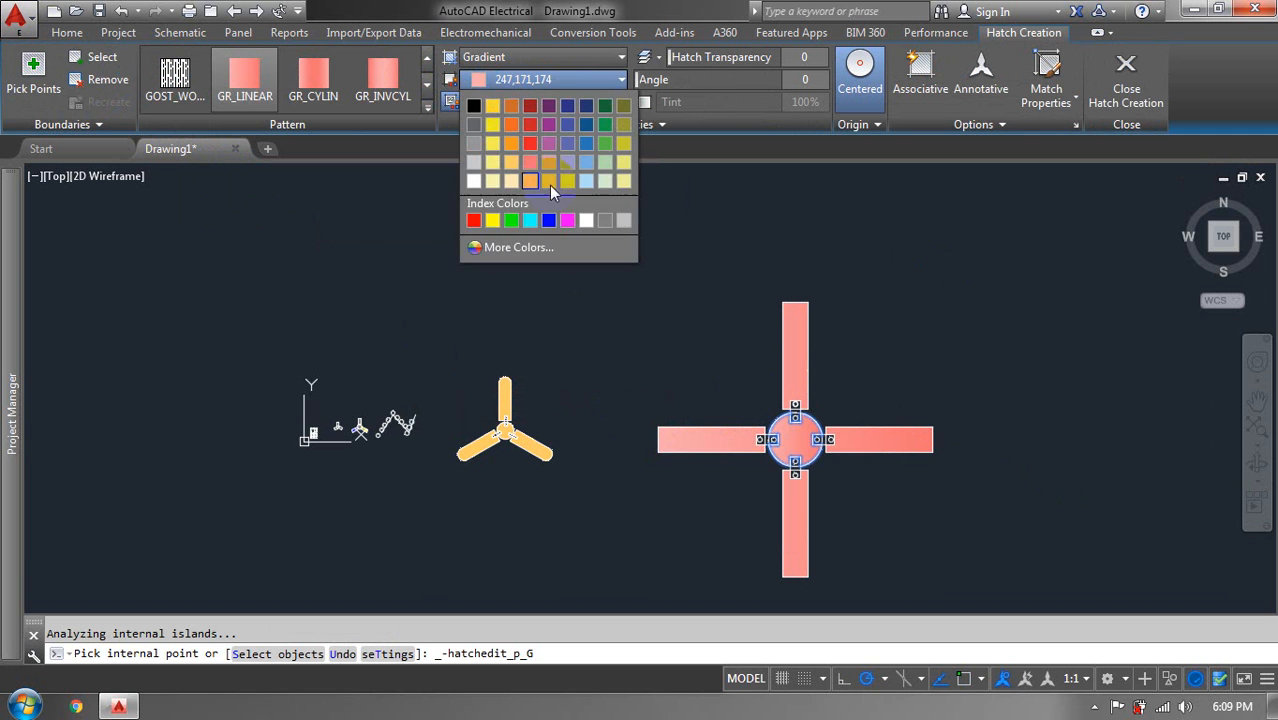
{"action": "left_click", "coordinate": [476, 220]}
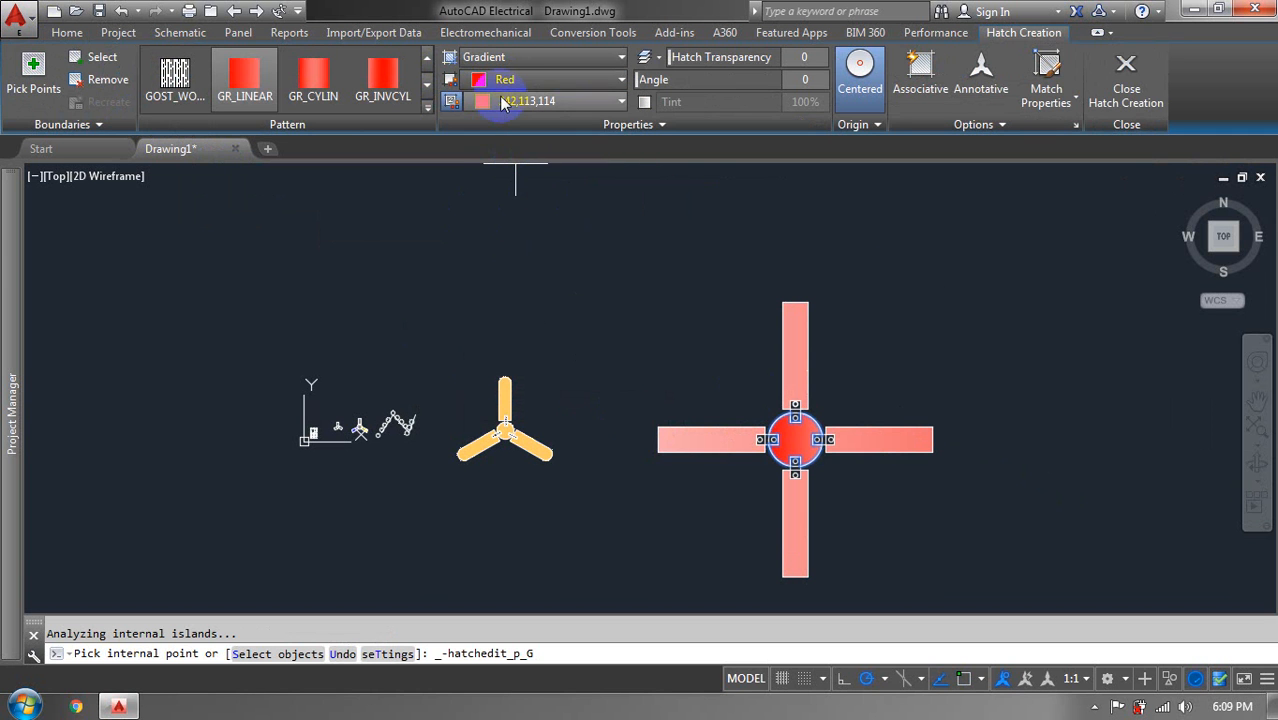
{"action": "left_click", "coordinate": [540, 101]}
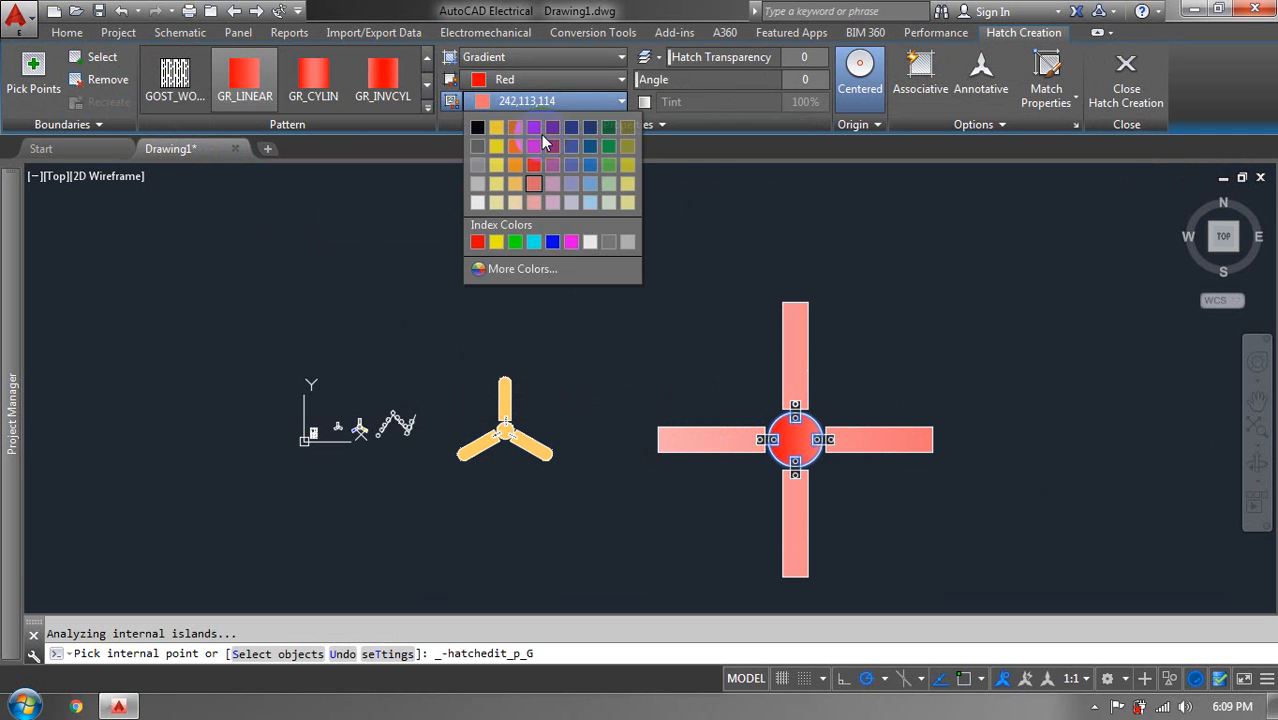
{"action": "left_click", "coordinate": [552, 242]}
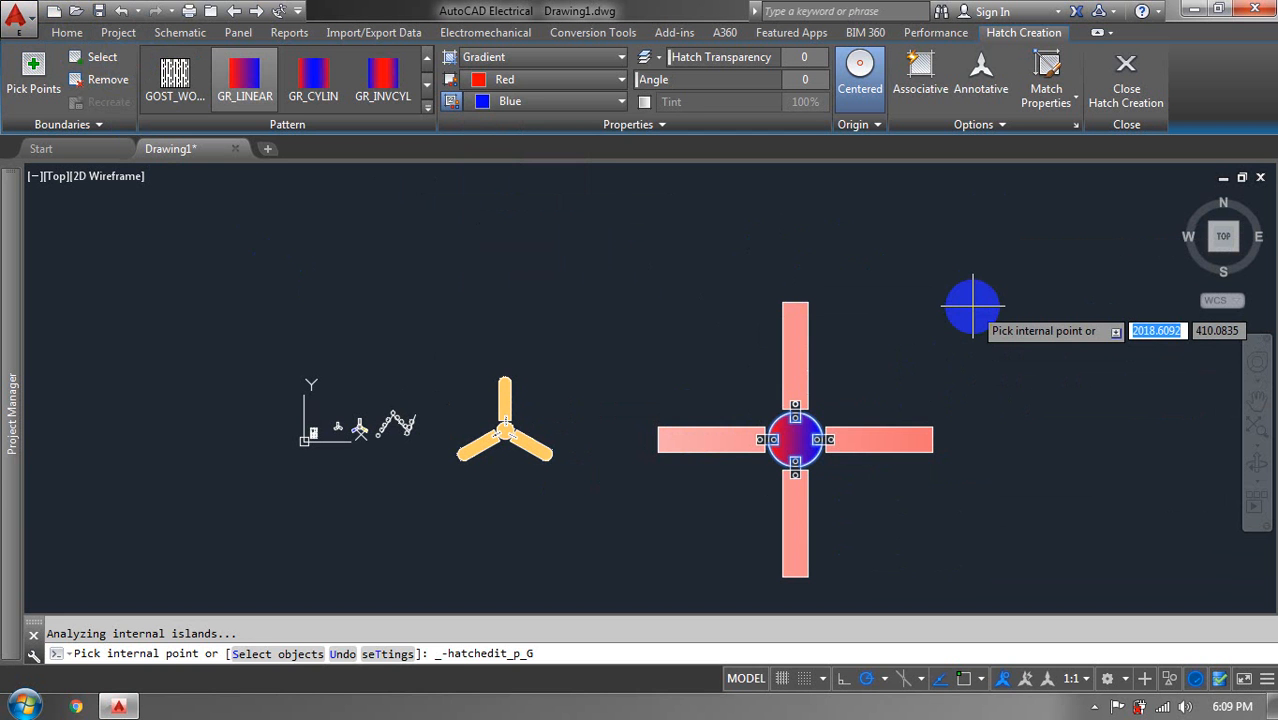
{"action": "left_click", "coordinate": [973, 308]}
{"action": "left_click", "coordinate": [790, 372]}
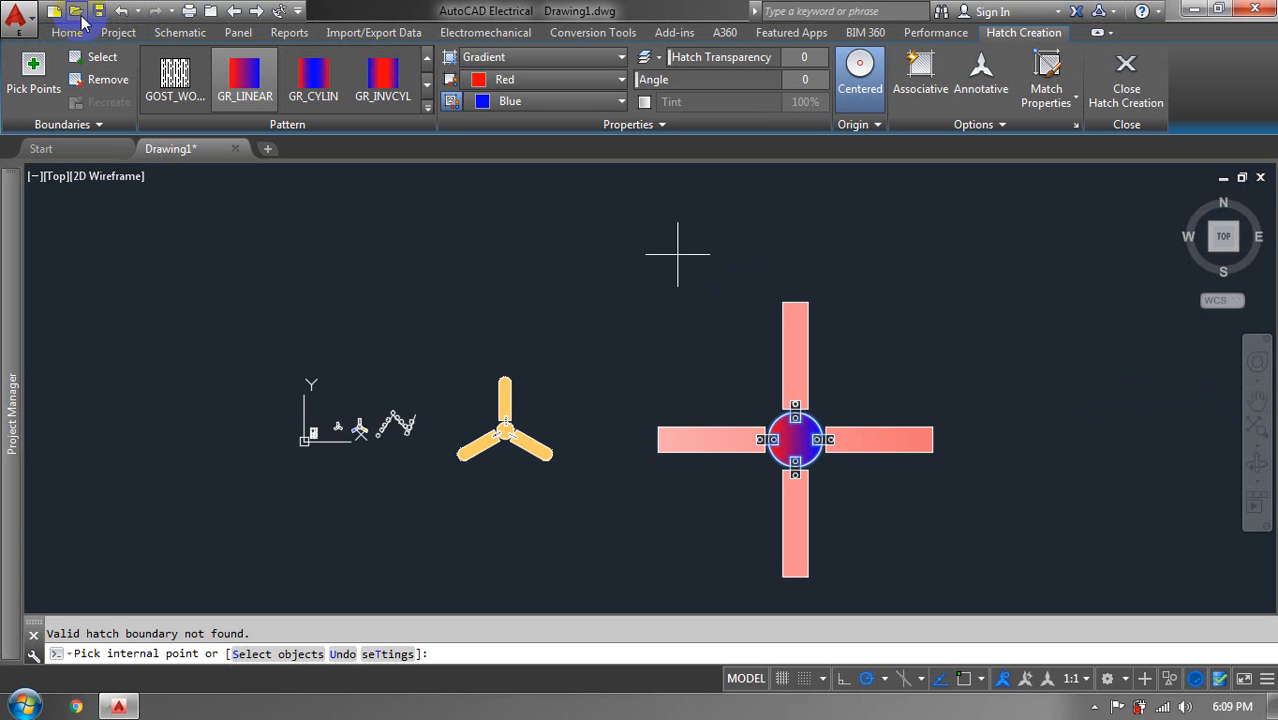
- Save the drawing to the Desktop as Drawing1.dwg in the AutoCAD 2013 Drawing format
{"action": "left_click", "coordinate": [20, 18]}
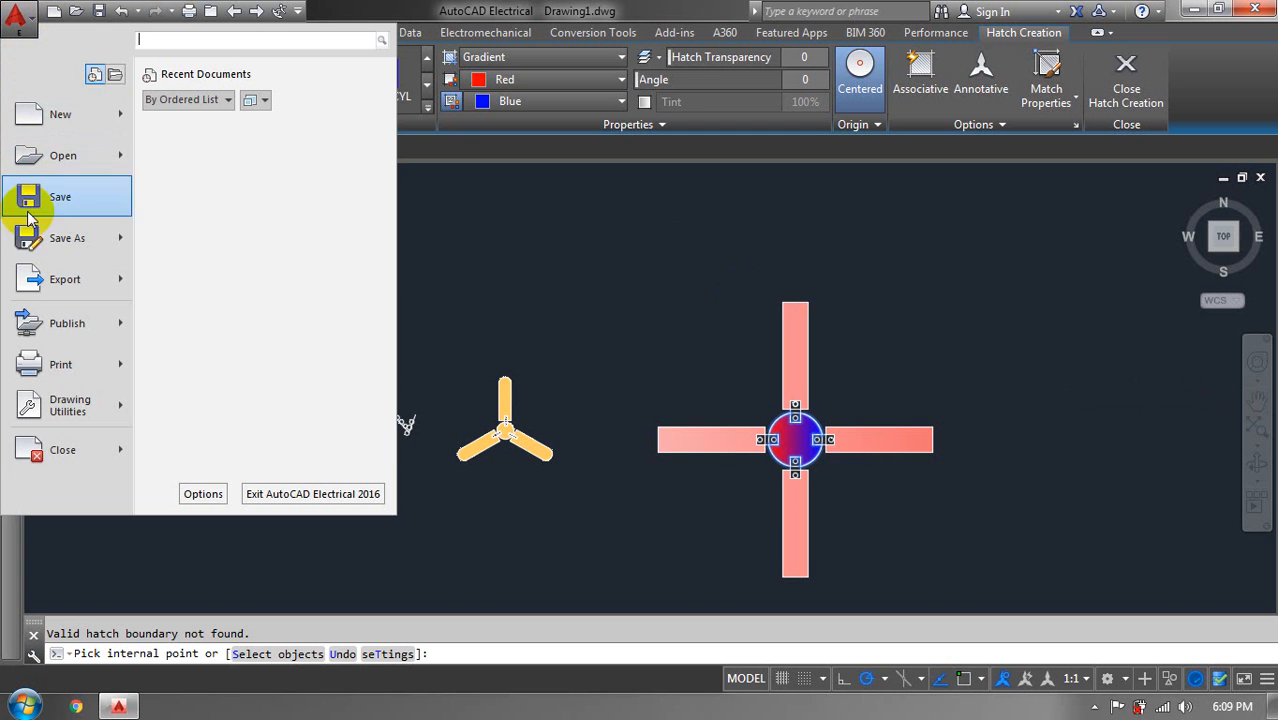
{"action": "mouse_move", "coordinate": [53, 229]}
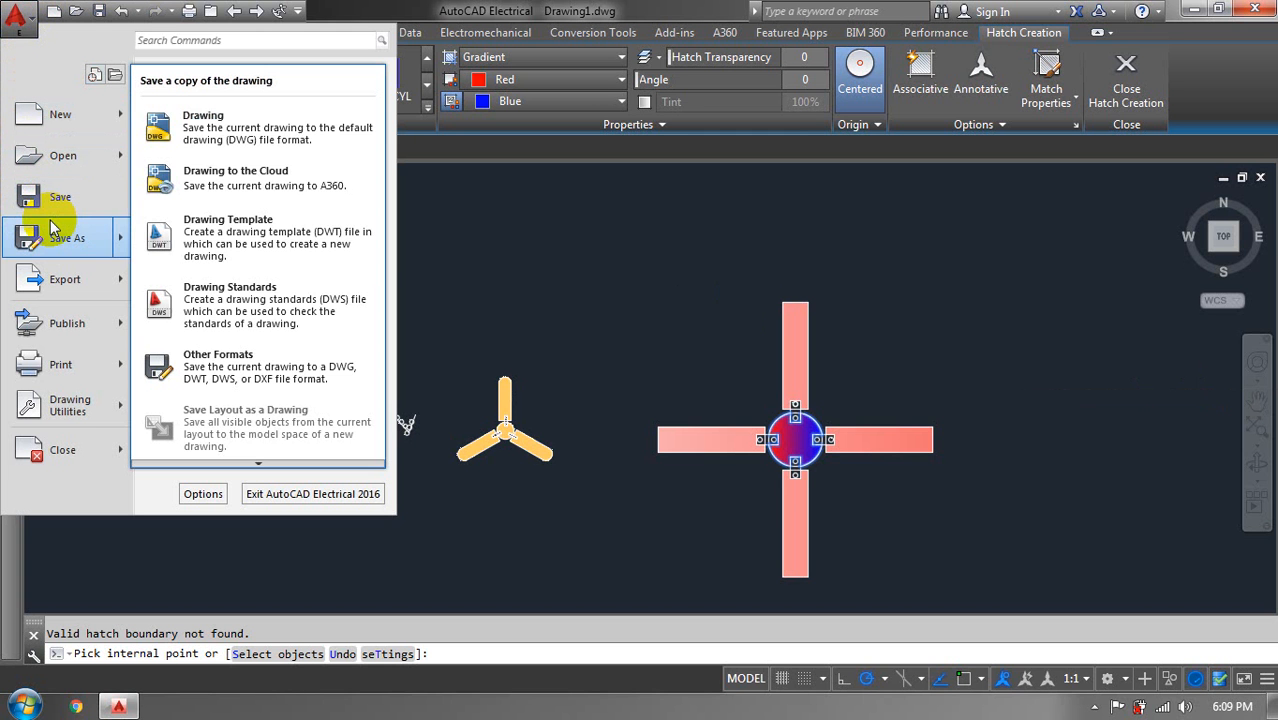
{"action": "left_click", "coordinate": [229, 140]}
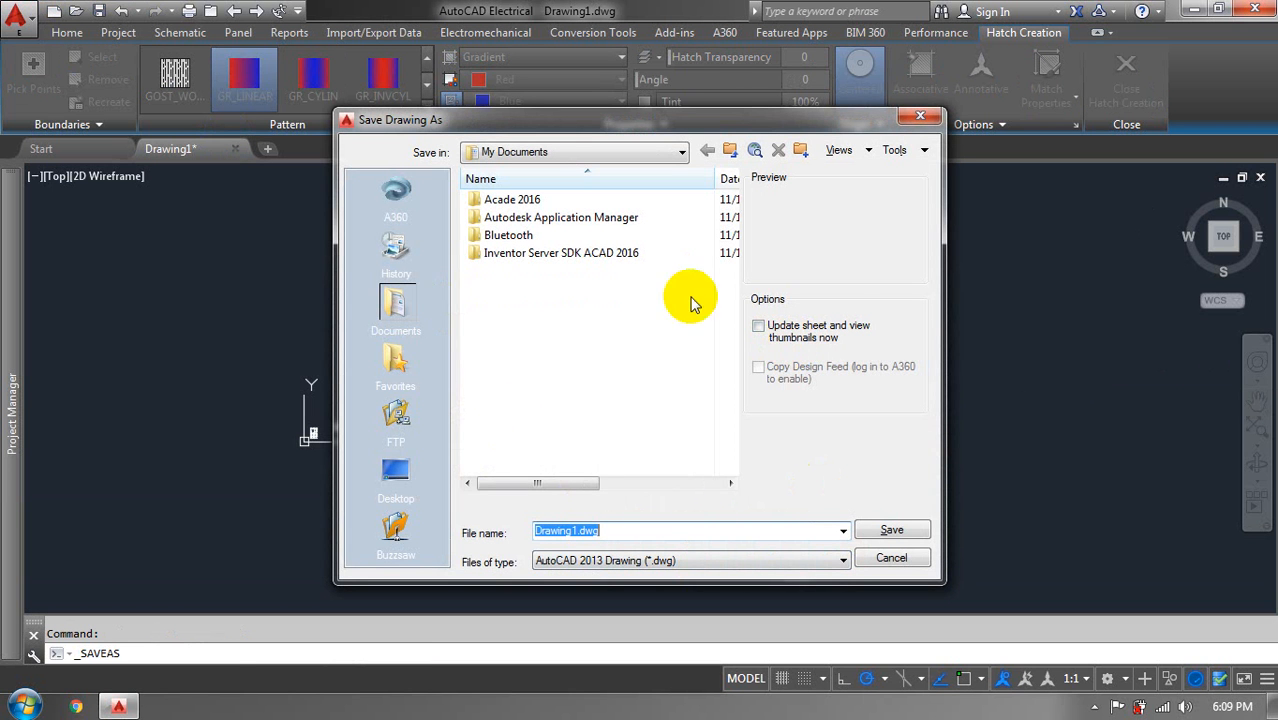
{"action": "left_click", "coordinate": [394, 470]}
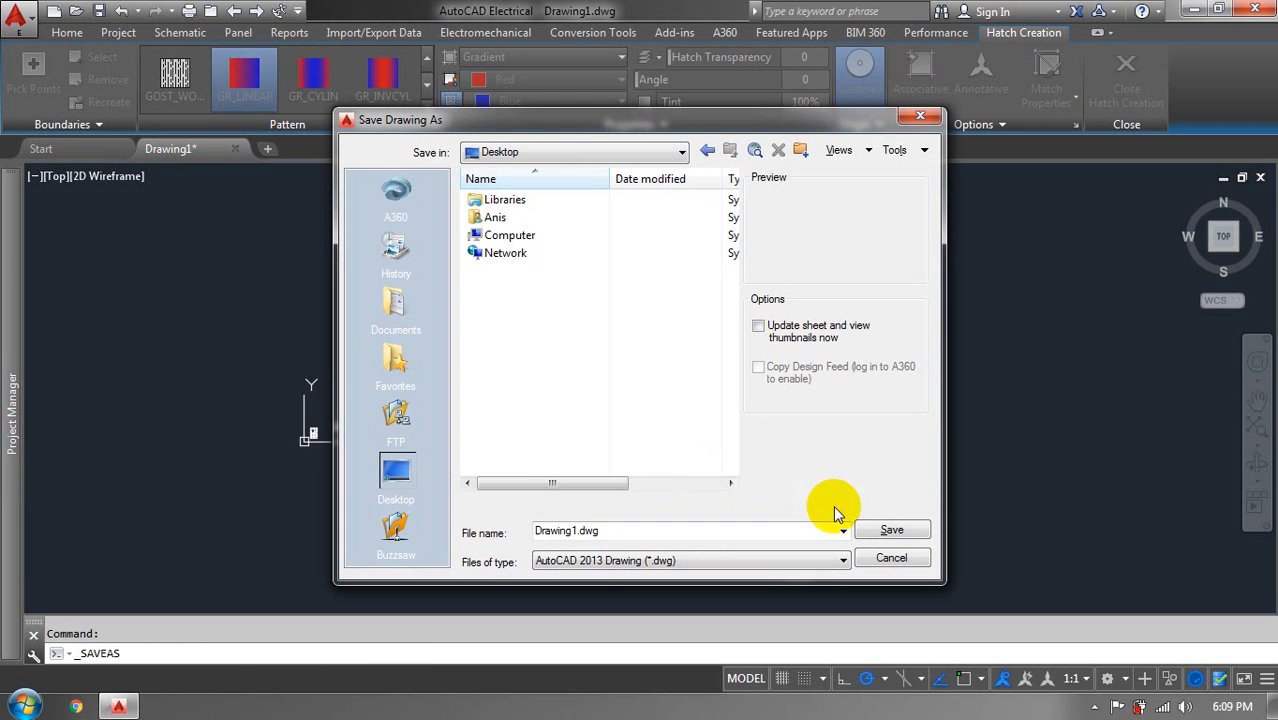
{"action": "left_click", "coordinate": [891, 531]}
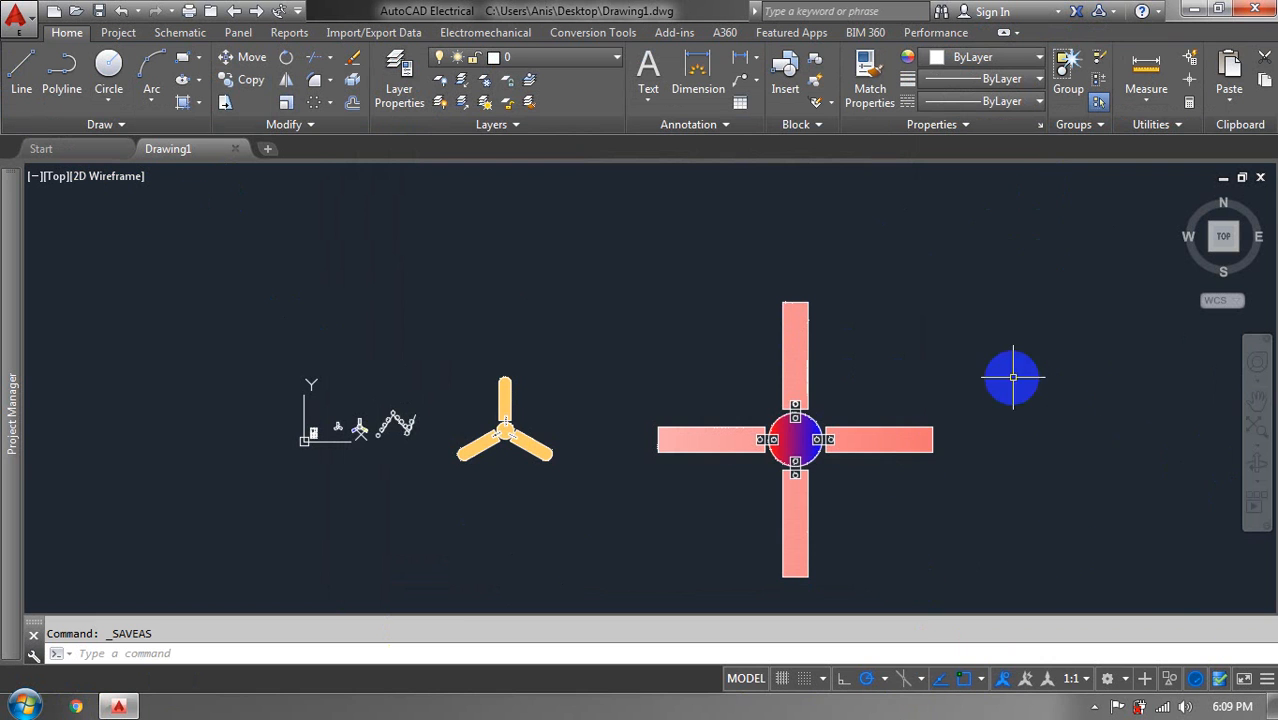
{"action": "mouse_move", "coordinate": [943, 370]}
{"action": "middle_mouse_down"}
{"action": "mouse_move", "coordinate": [571, 382]}
{"action": "mouse_move", "coordinate": [494, 399]}
{"action": "middle_mouse_up"}
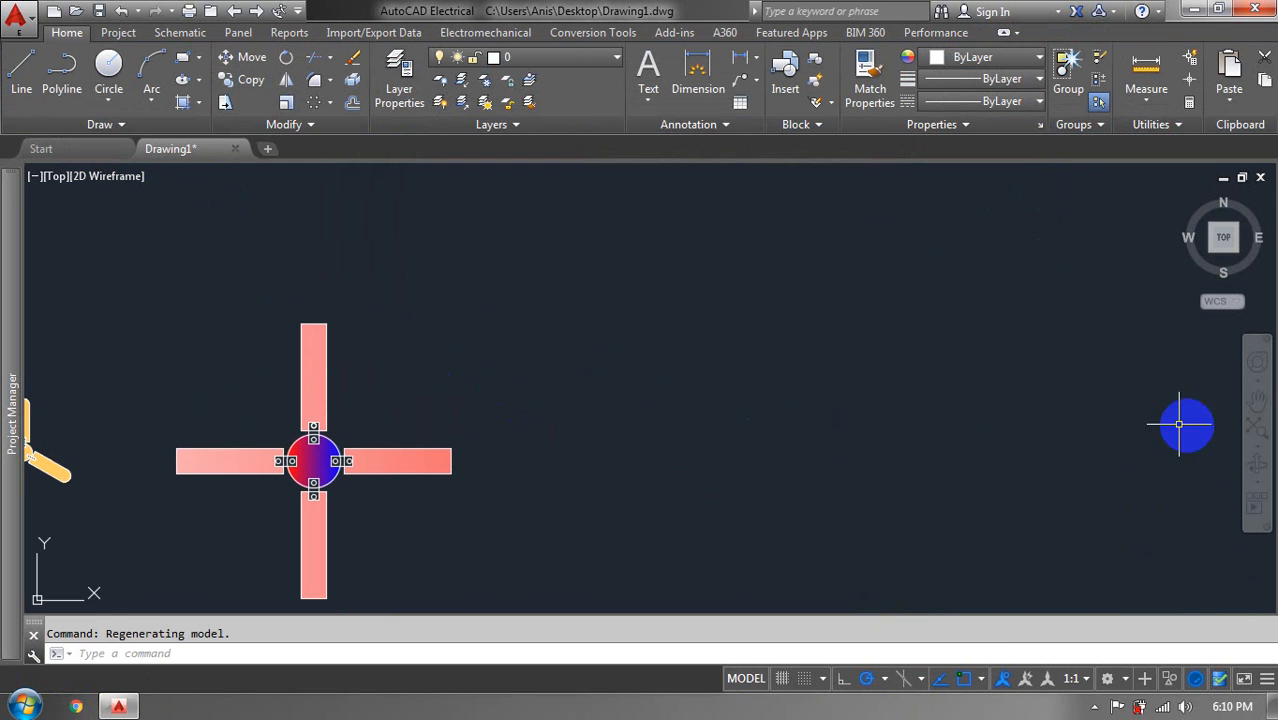
{"action": "left_click", "coordinate": [330, 106]}
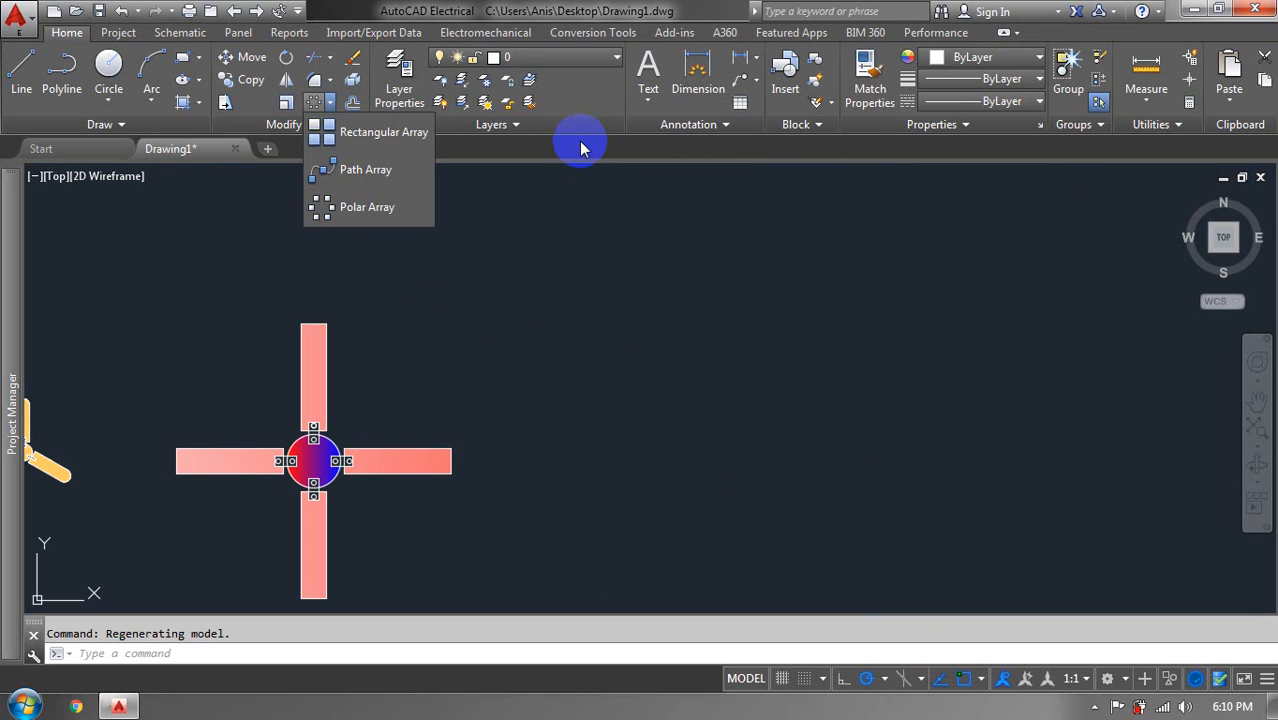
{"action": "left_click", "coordinate": [332, 106]}
{"action": "left_click", "coordinate": [601, 12]}
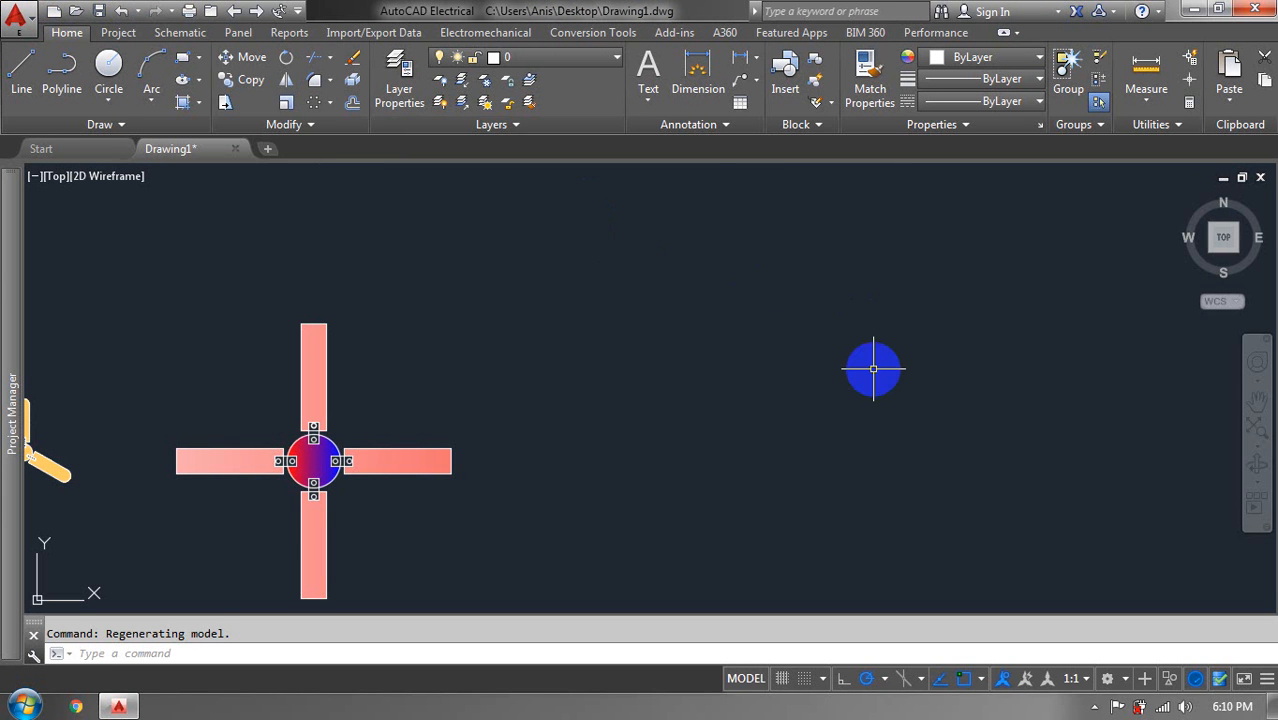
{"action": "double_click", "coordinate": [632, 8]}
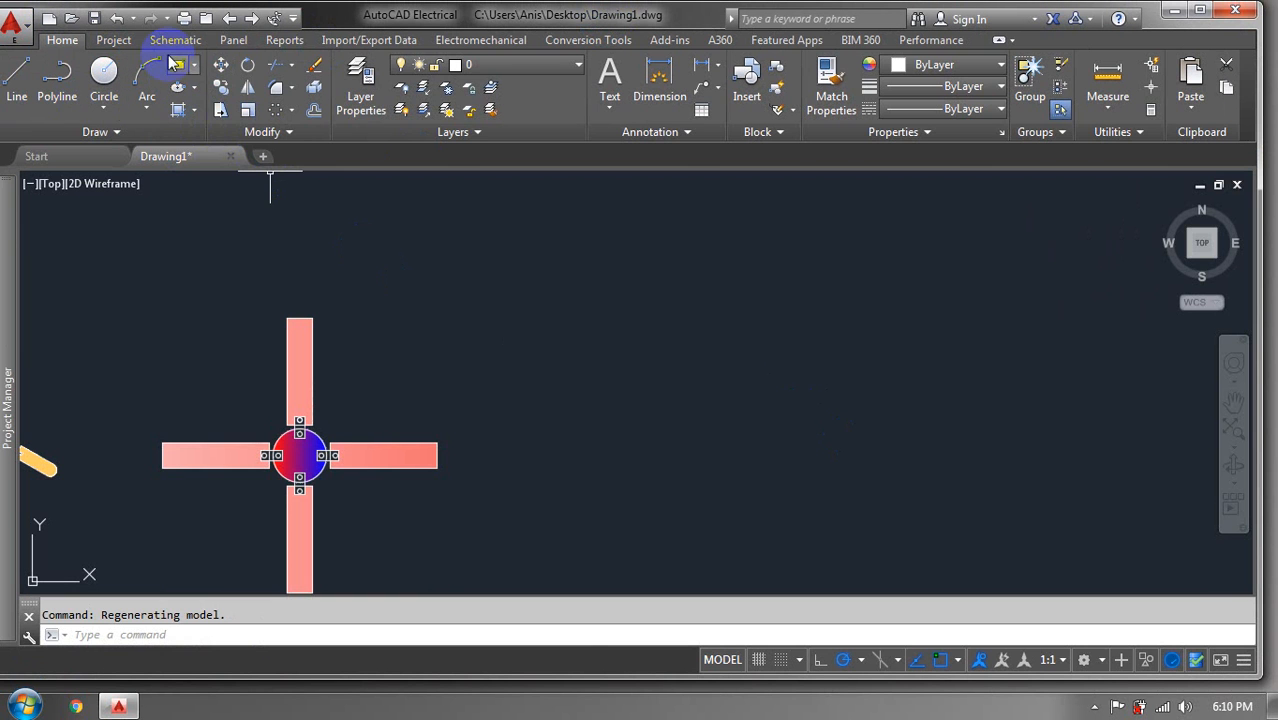
- Draw a wide horizontal rectangle in the empty area to the right of the four-blade fan
{"action": "left_click", "coordinate": [194, 65]}
{"action": "left_click", "coordinate": [224, 106]}
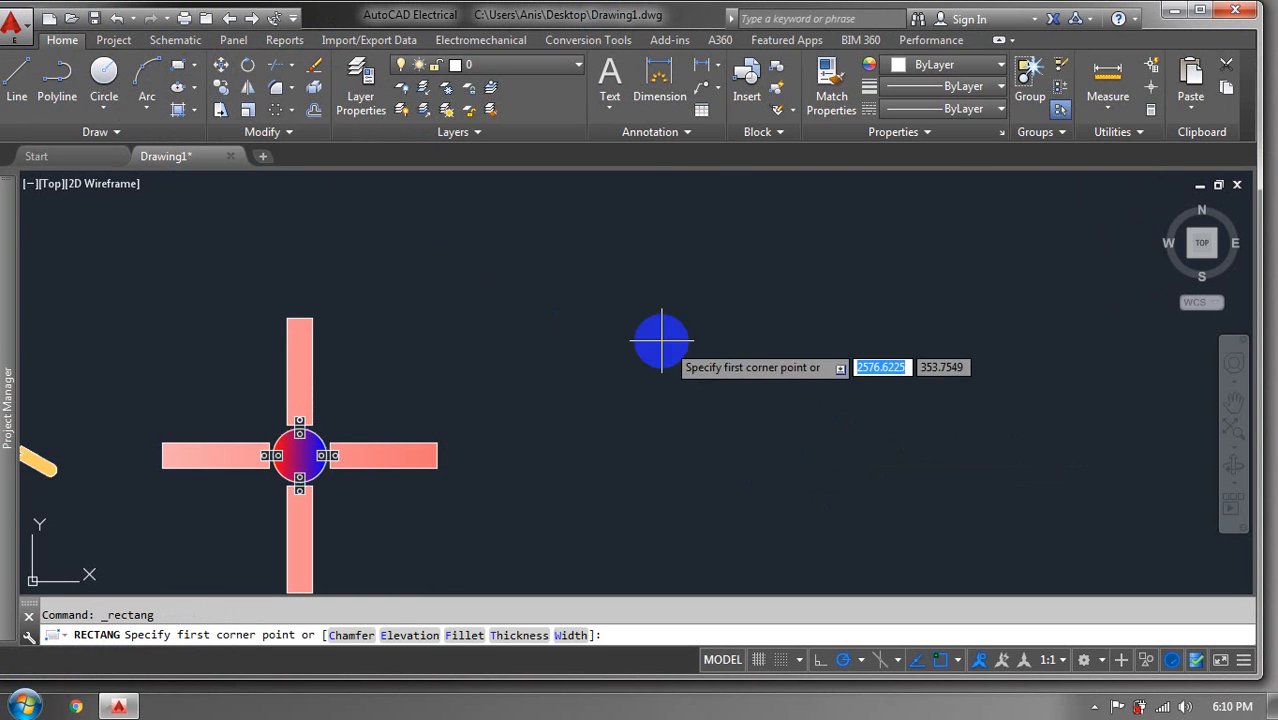
{"action": "left_click", "coordinate": [718, 320]}
{"action": "left_click", "coordinate": [975, 410]}
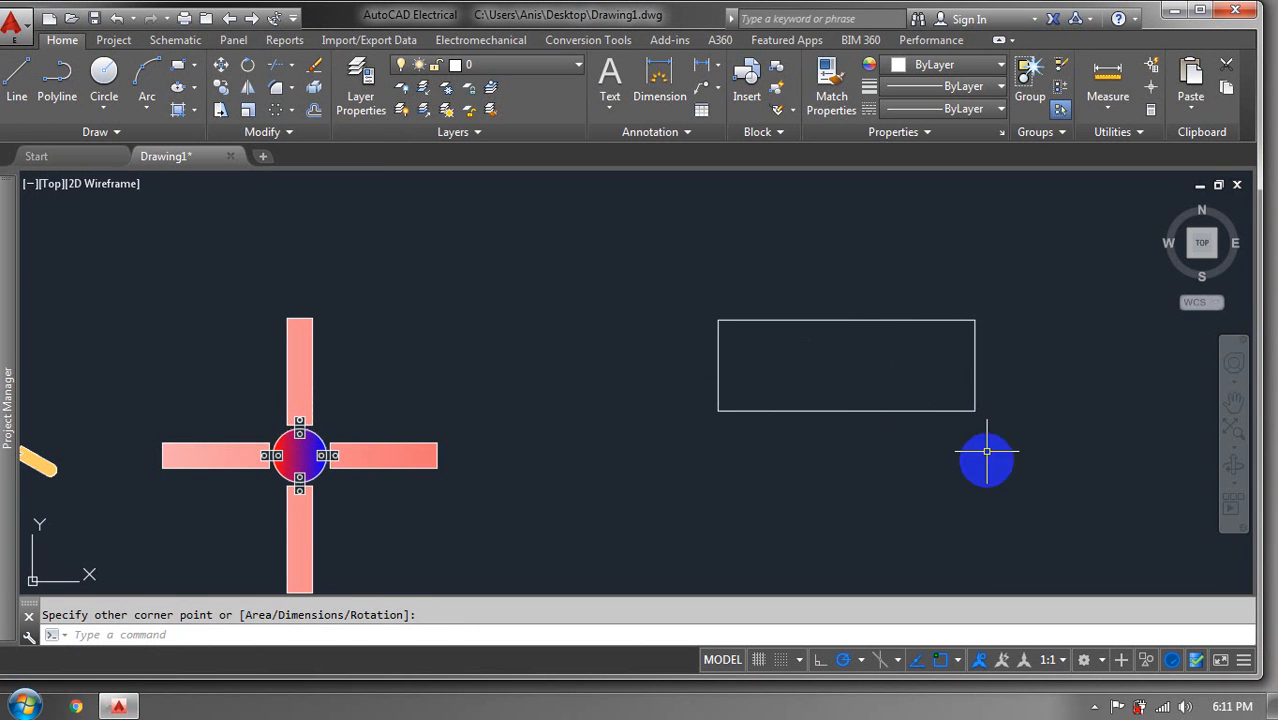
{"action": "left_click", "coordinate": [195, 66]}
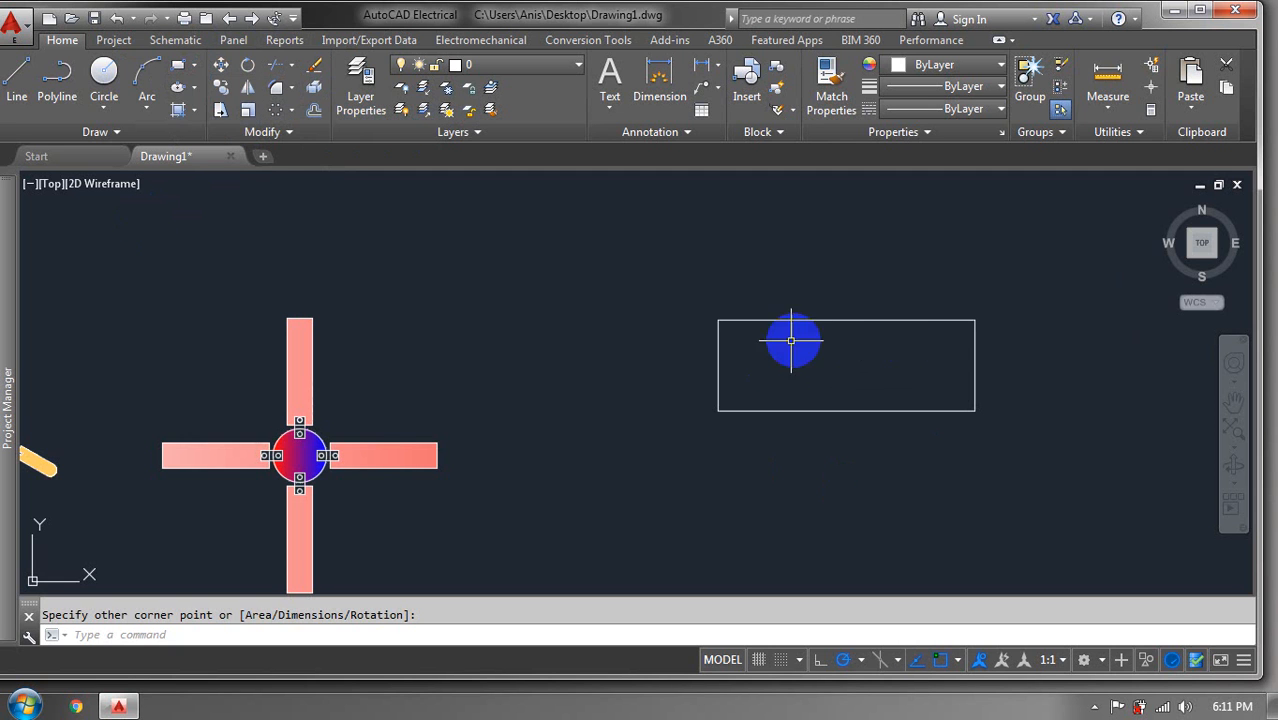
{"action": "left_click", "coordinate": [1058, 480]}
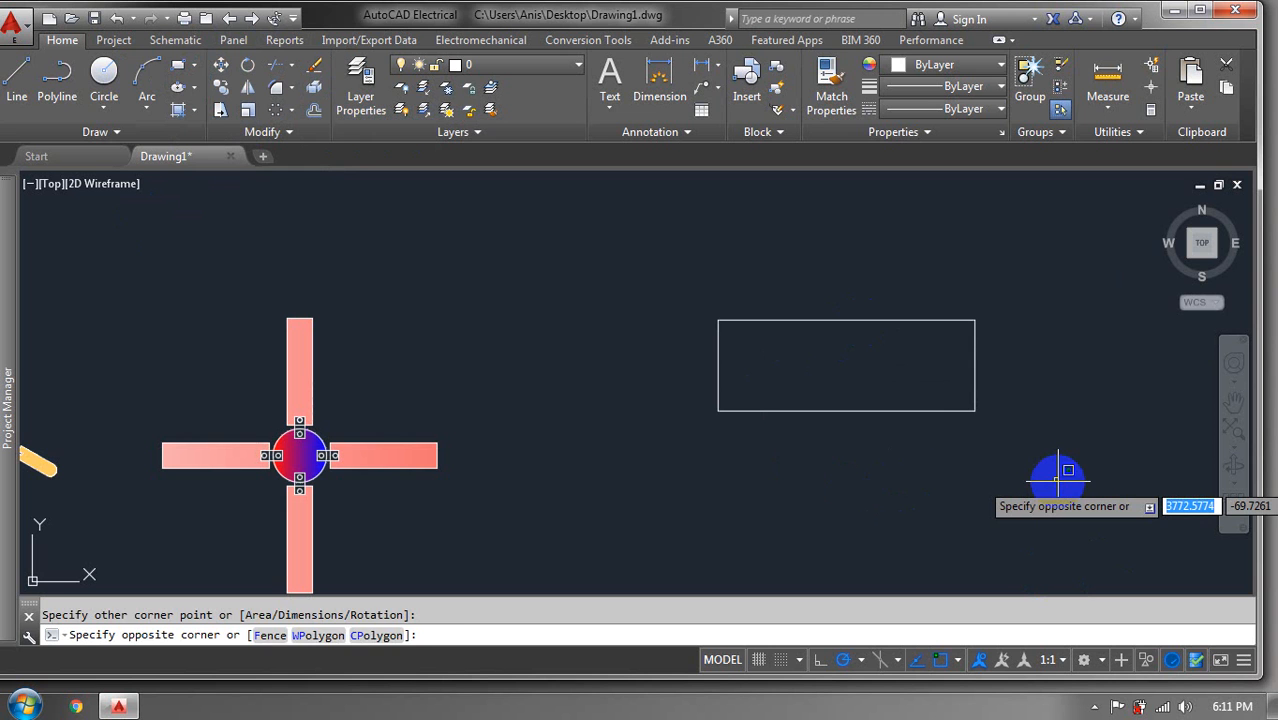
{"action": "left_click", "coordinate": [1057, 480]}
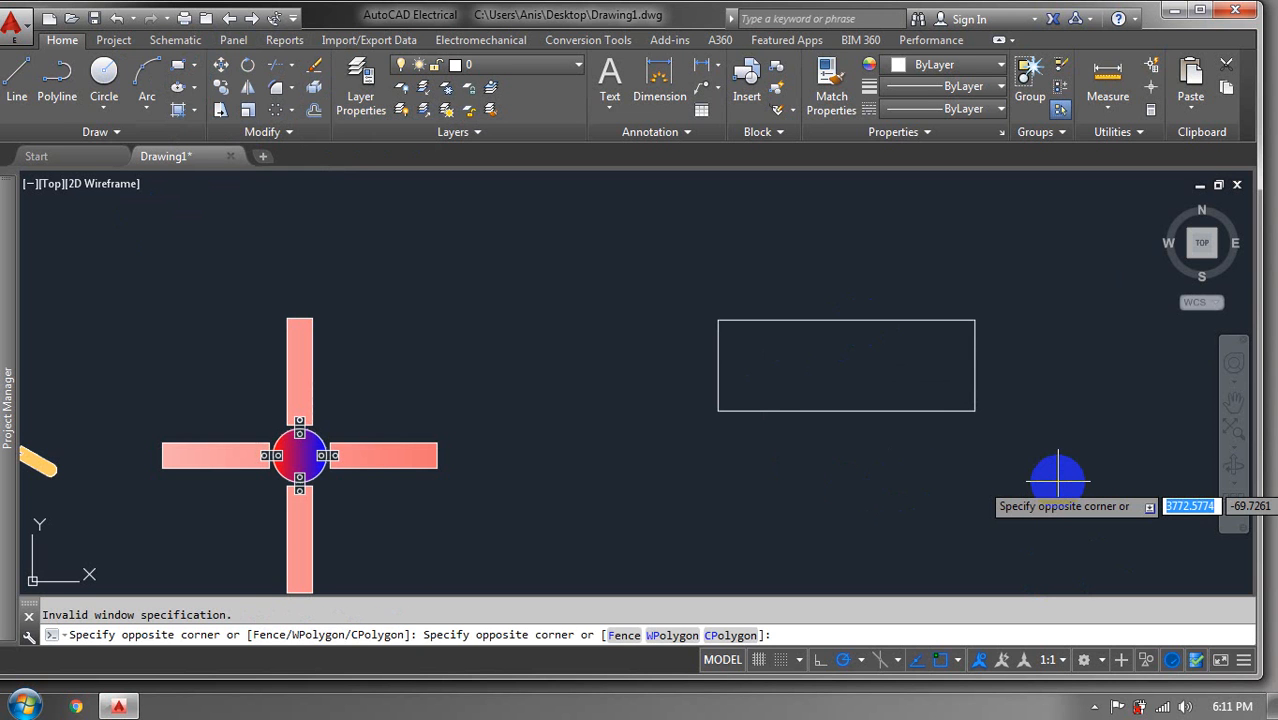
{"action": "left_click", "coordinate": [991, 475]}
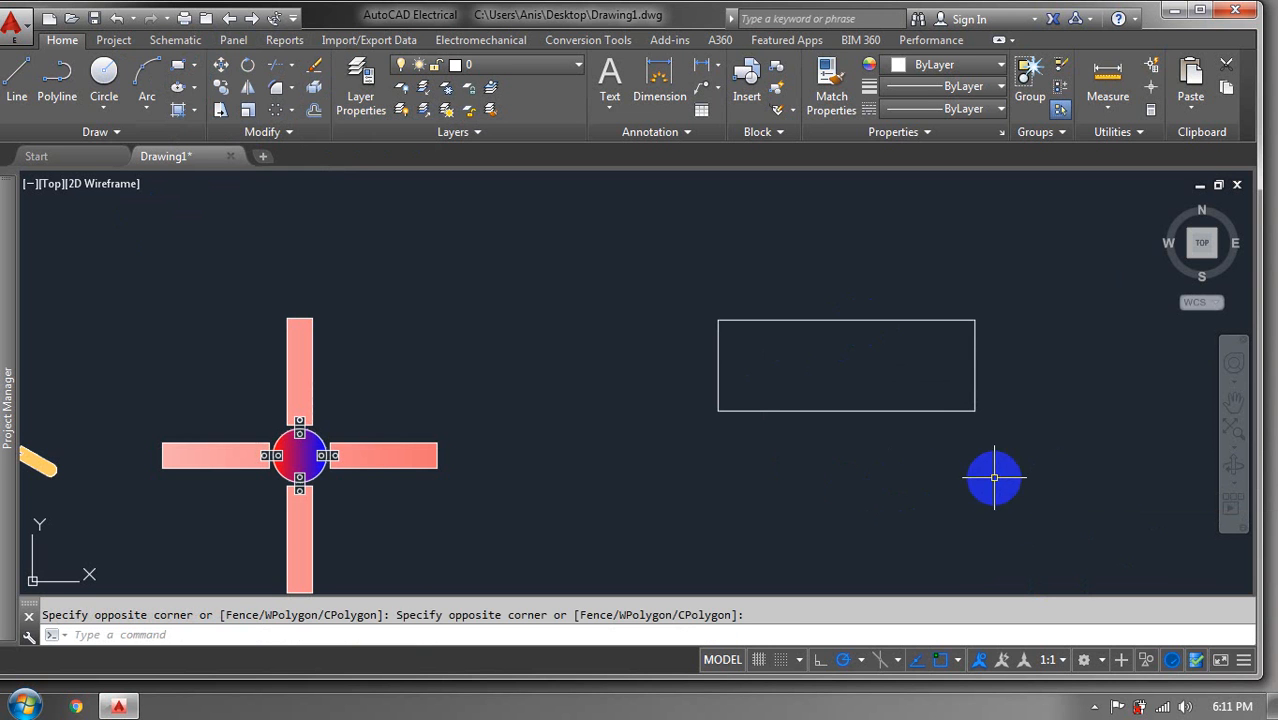
- Draw a center-radius circle with a radius of about 457 units, well to the right of the rectangle
{"action": "scroll", "coordinate": [425, 391], "scroll_direction": "down", "scroll_amount": 6}
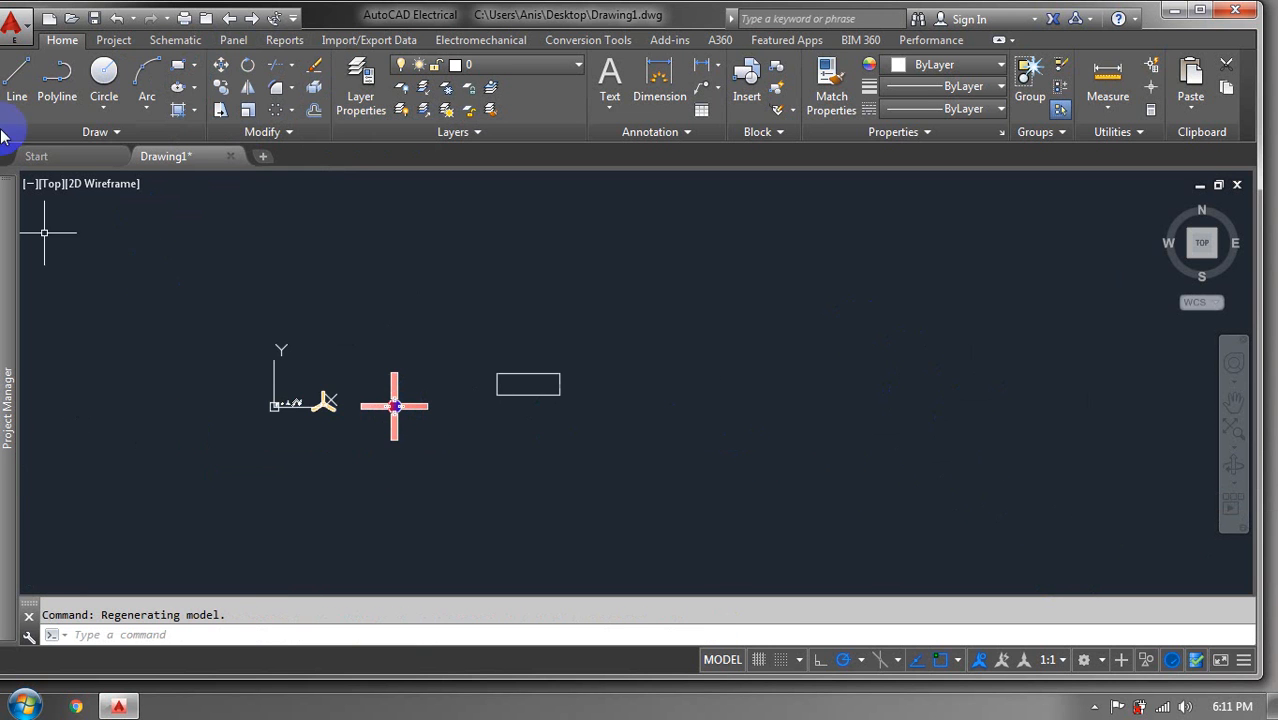
{"action": "left_click", "coordinate": [97, 114]}
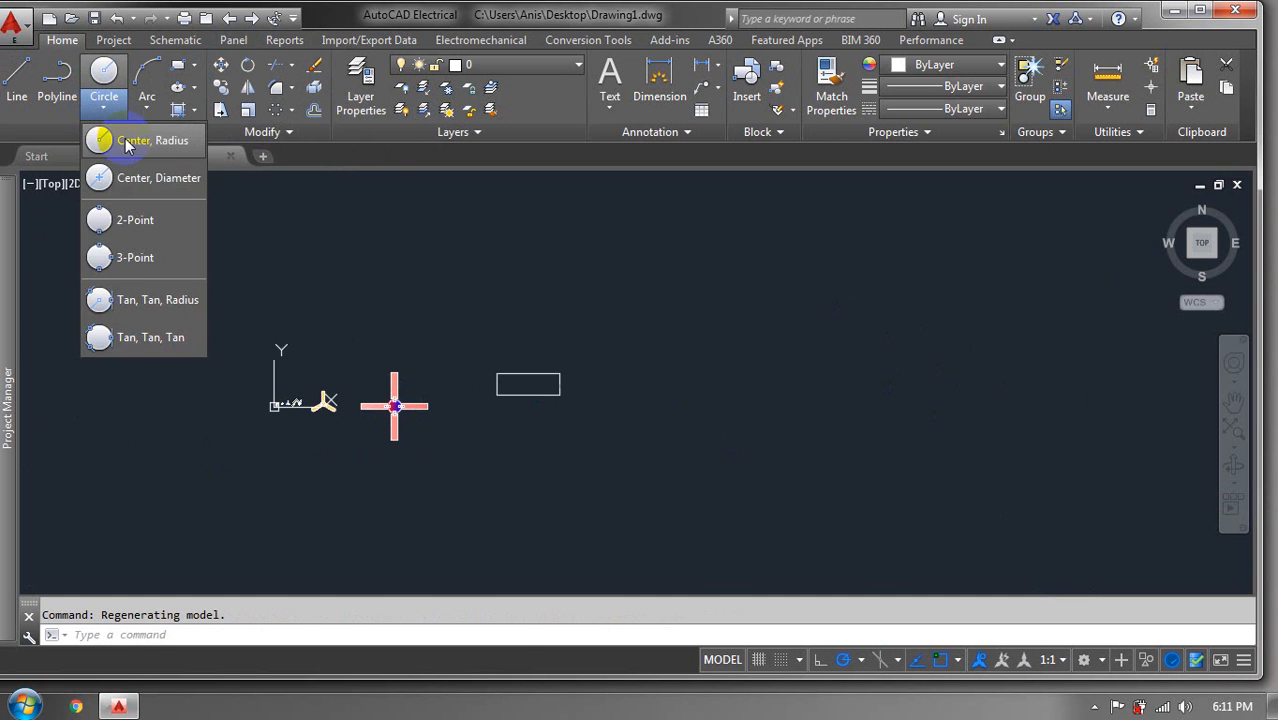
{"action": "left_click", "coordinate": [103, 131]}
{"action": "left_click", "coordinate": [796, 321]}
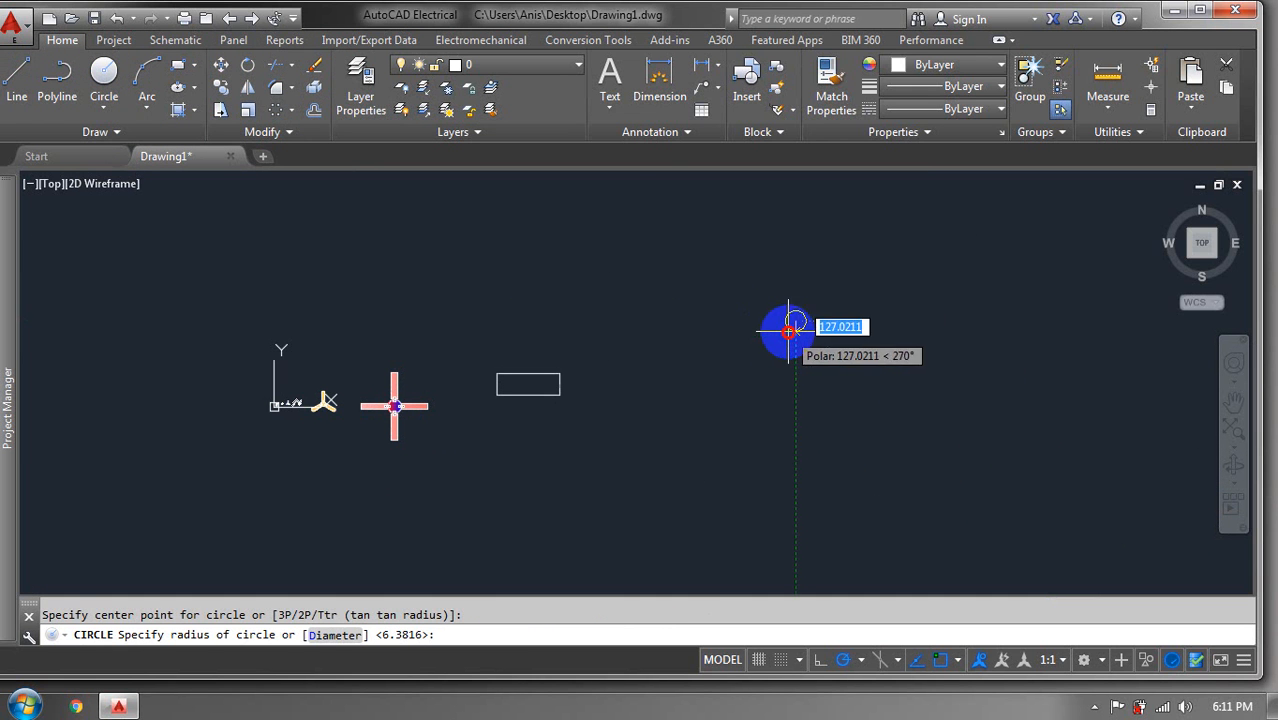
{"action": "left_click", "coordinate": [830, 329]}
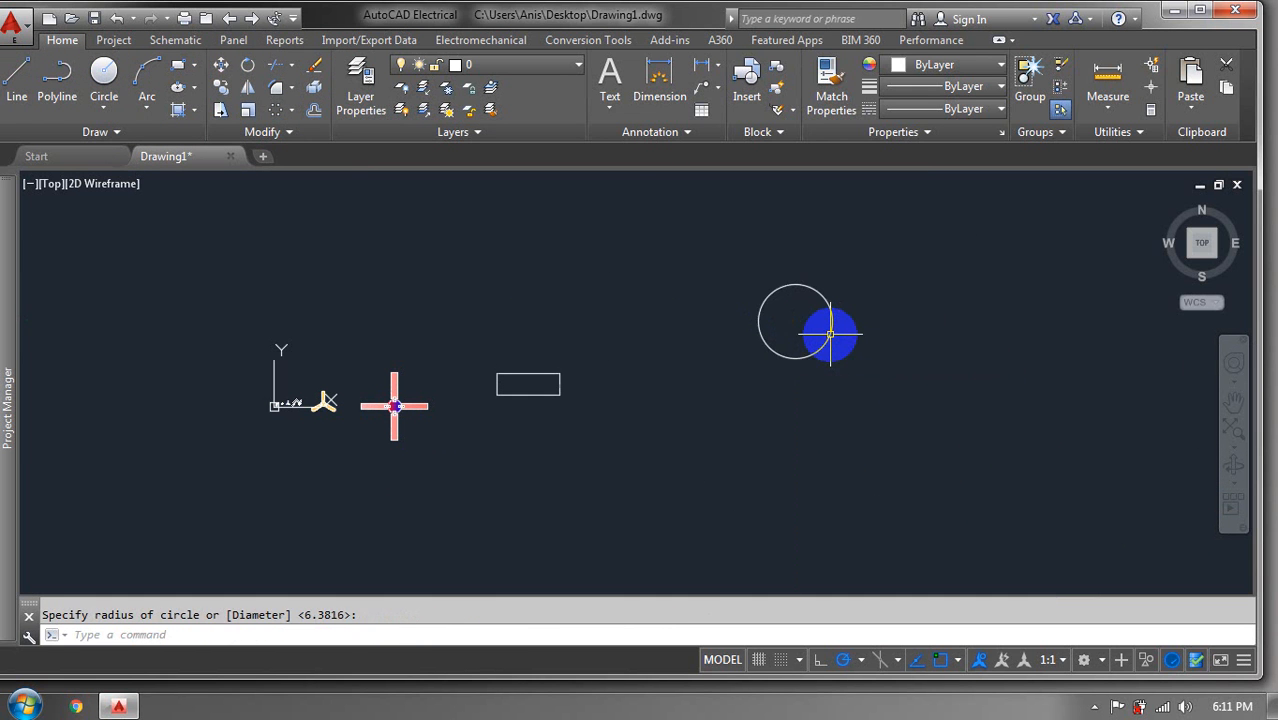
- Try a second circle overlapping the upper part of the first one, and undo both circles
{"action": "key", "text": "Return"}
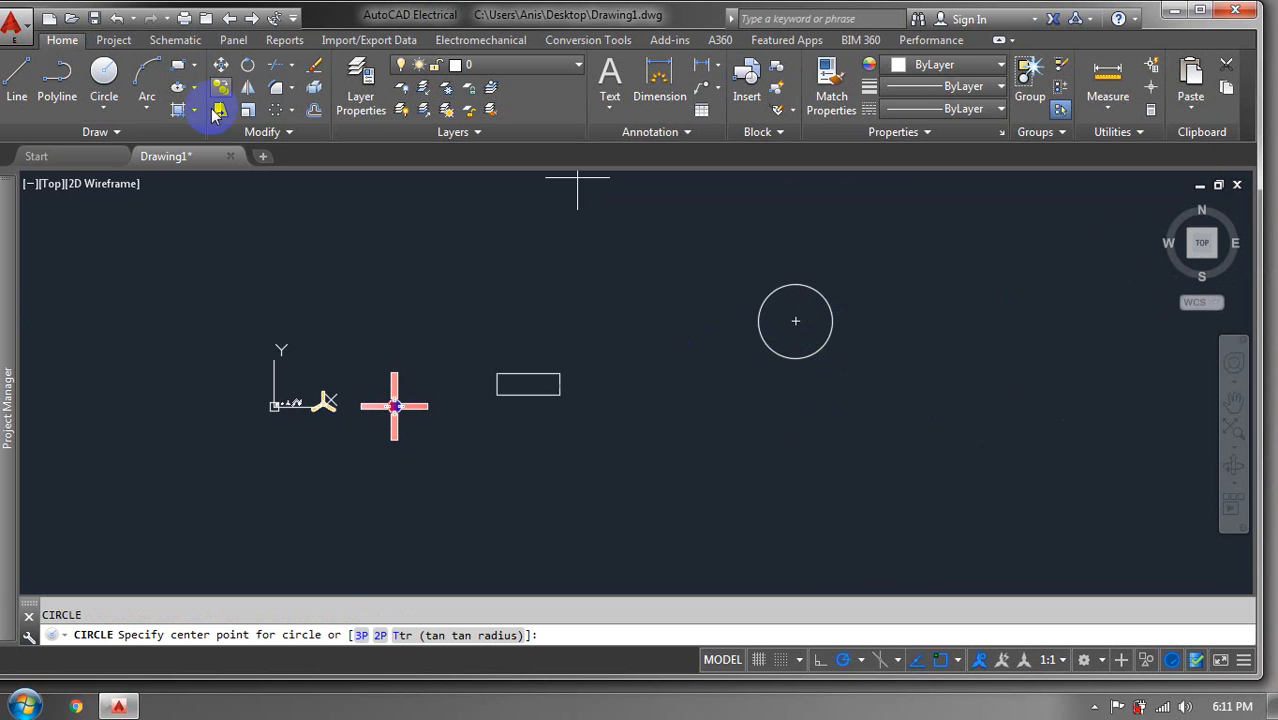
{"action": "left_click", "coordinate": [795, 278]}
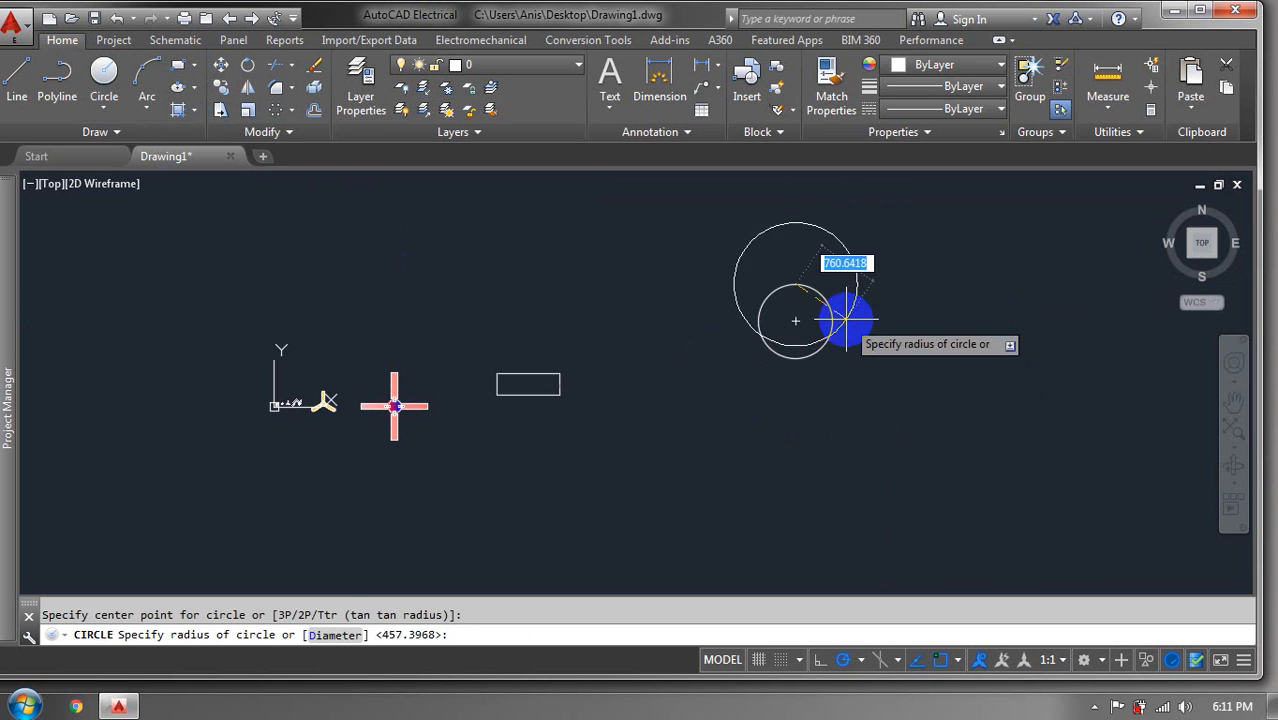
{"action": "left_click", "coordinate": [822, 260]}
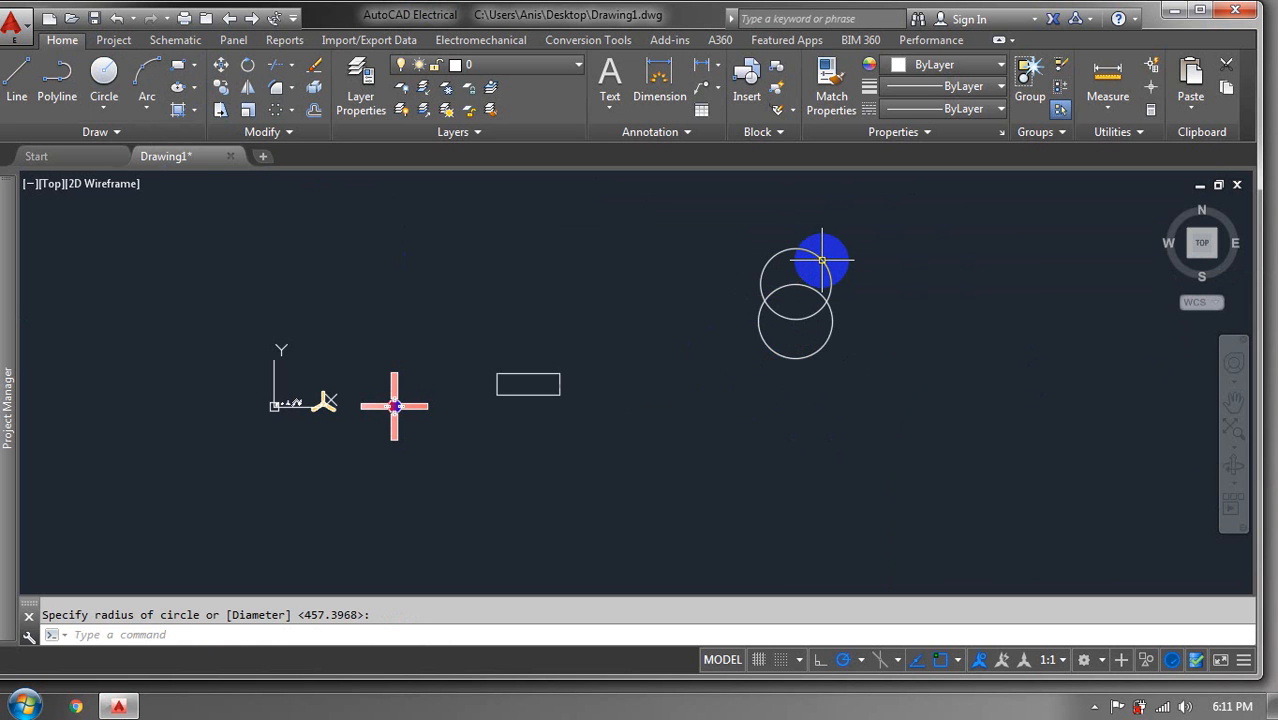
{"action": "key", "text": "Escape"}
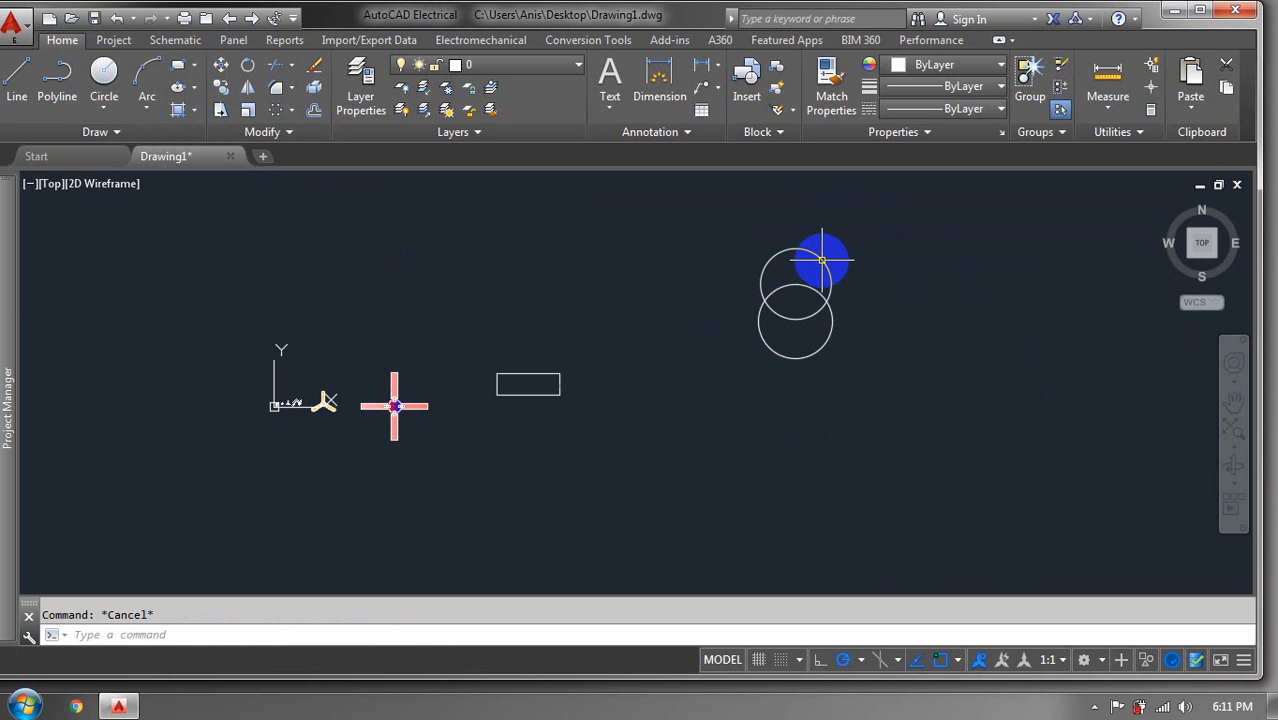
{"action": "key", "text": "ctrl+z"}
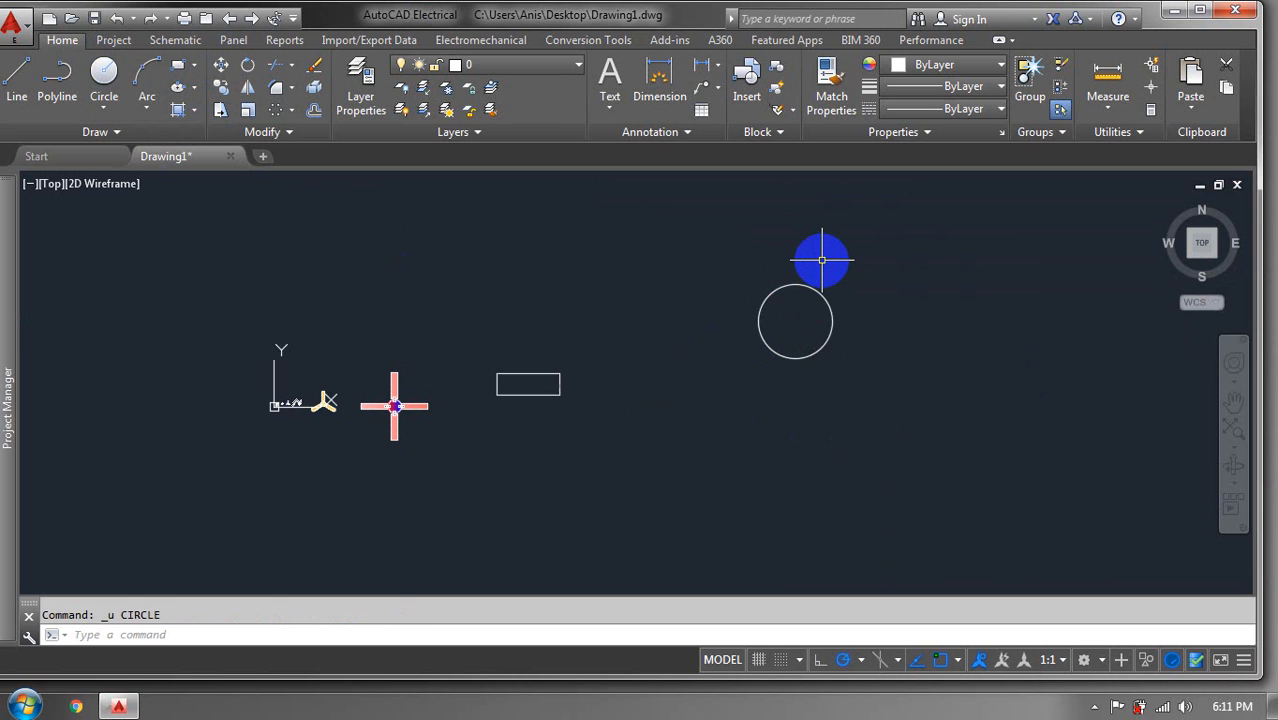
{"action": "key", "text": "ctrl+z"}
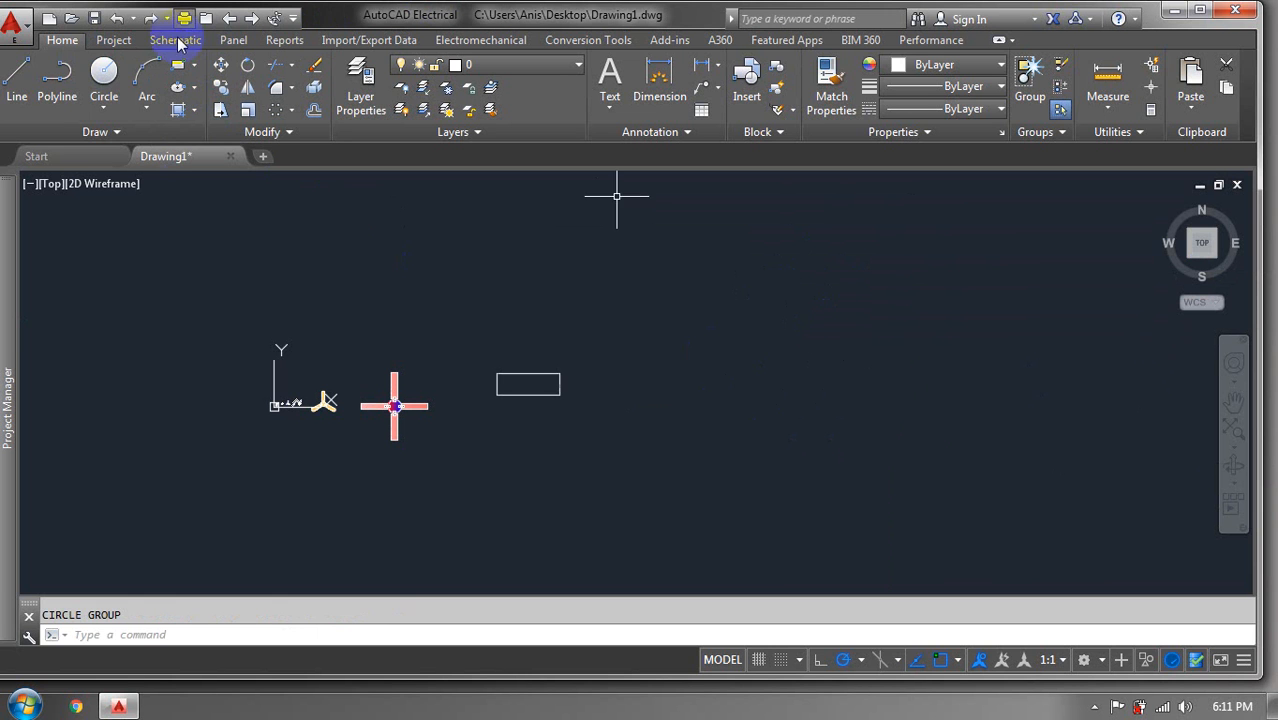
- Draw a single circle by centre and radius in the empty space to the right of the rectangle
{"action": "left_click", "coordinate": [855, 343]}
{"action": "left_click_drag", "start_coordinate": [925, 385], "coordinate": [907, 388]}
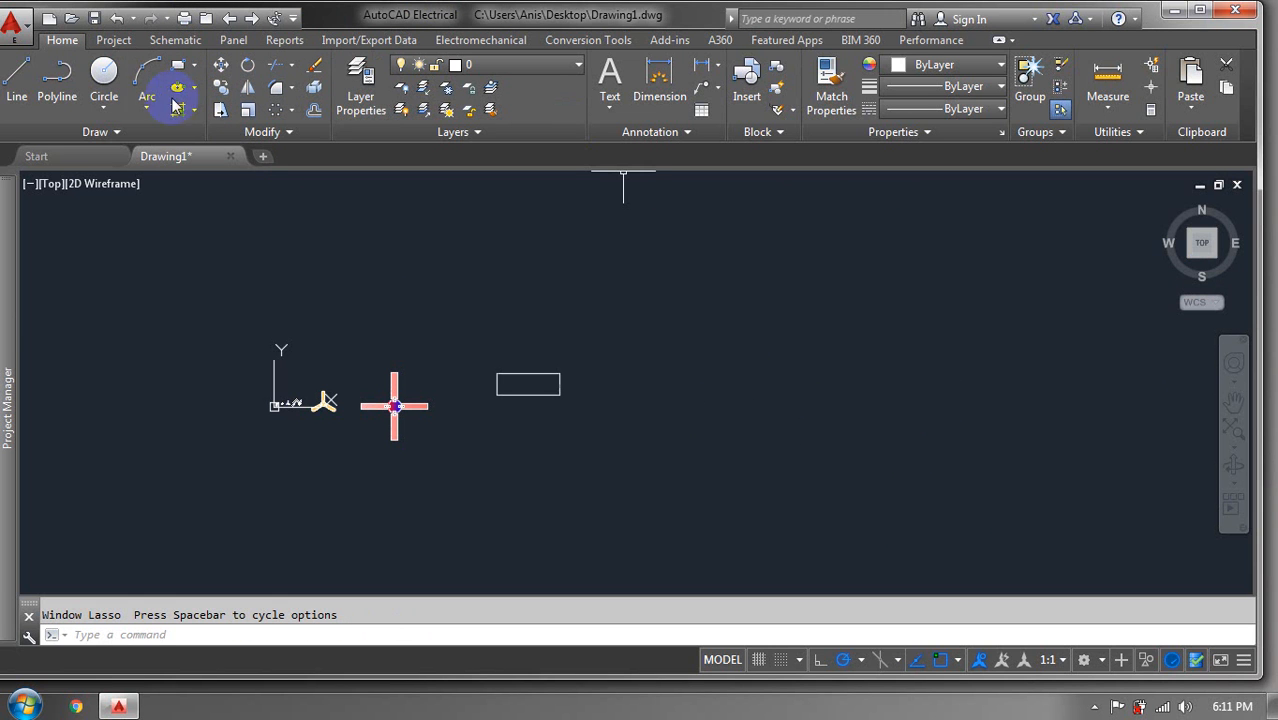
{"action": "left_click", "coordinate": [110, 103]}
{"action": "left_click", "coordinate": [110, 139]}
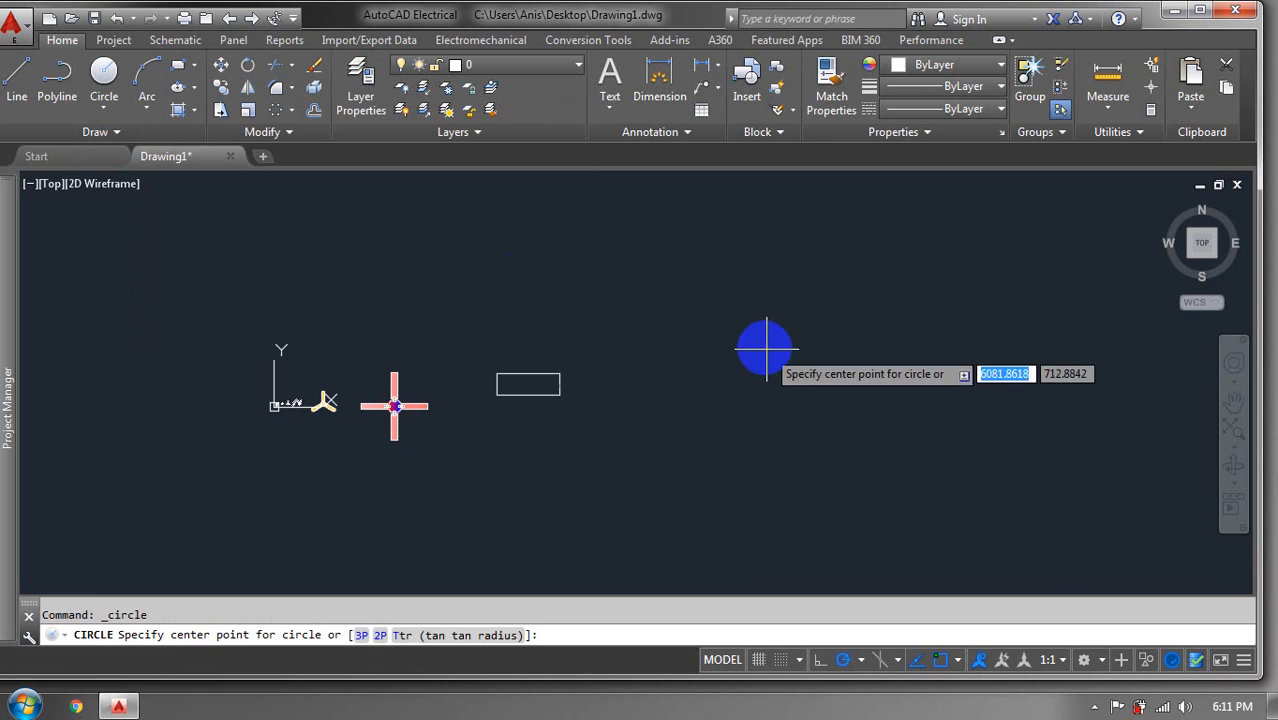
{"action": "left_click", "coordinate": [763, 344]}
{"action": "left_click", "coordinate": [802, 348]}
- Select the circle to the right of the rectangle and create a rectangular array from it
{"action": "left_click", "coordinate": [917, 348]}
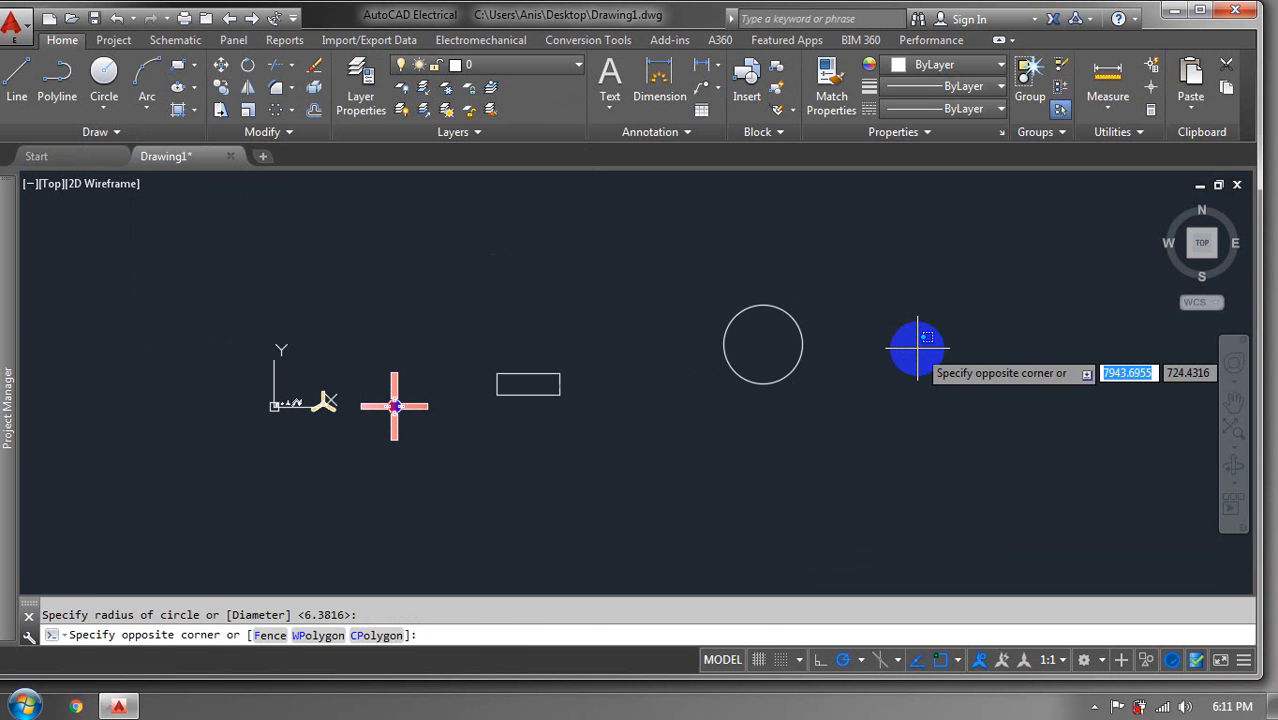
{"action": "left_click", "coordinate": [917, 348]}
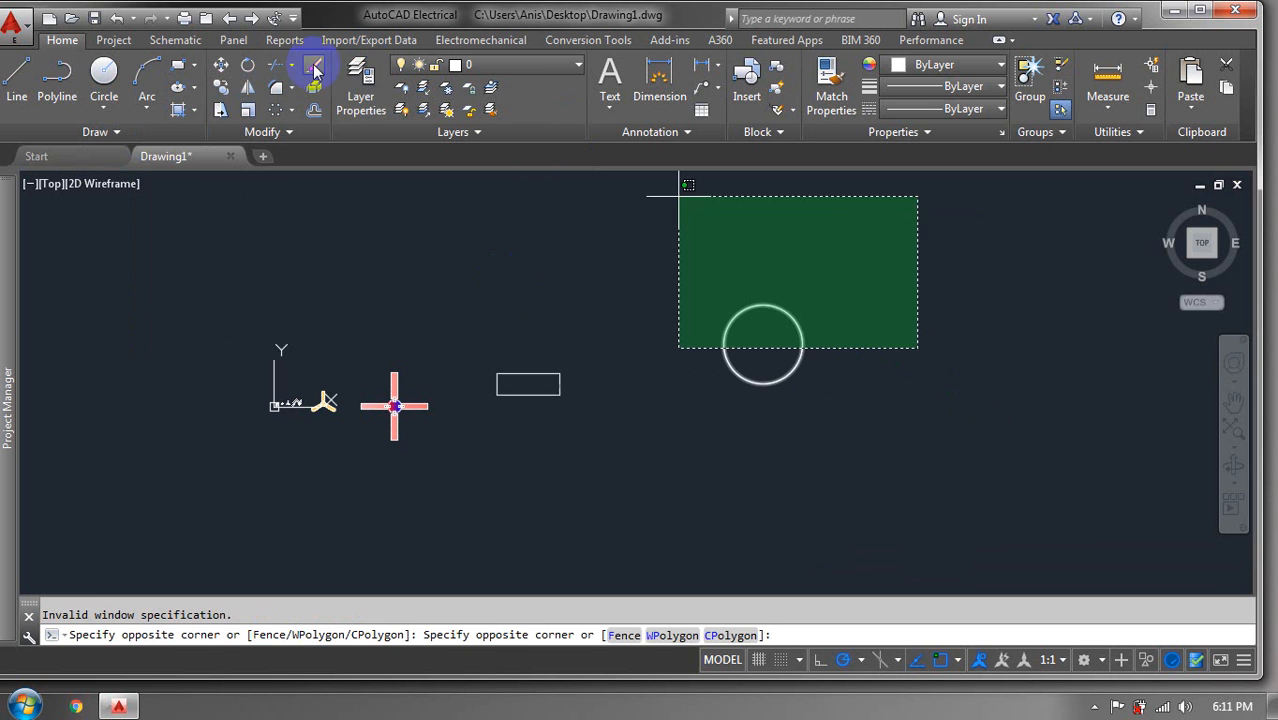
{"action": "left_click", "coordinate": [1068, 323]}
{"action": "left_click", "coordinate": [941, 305]}
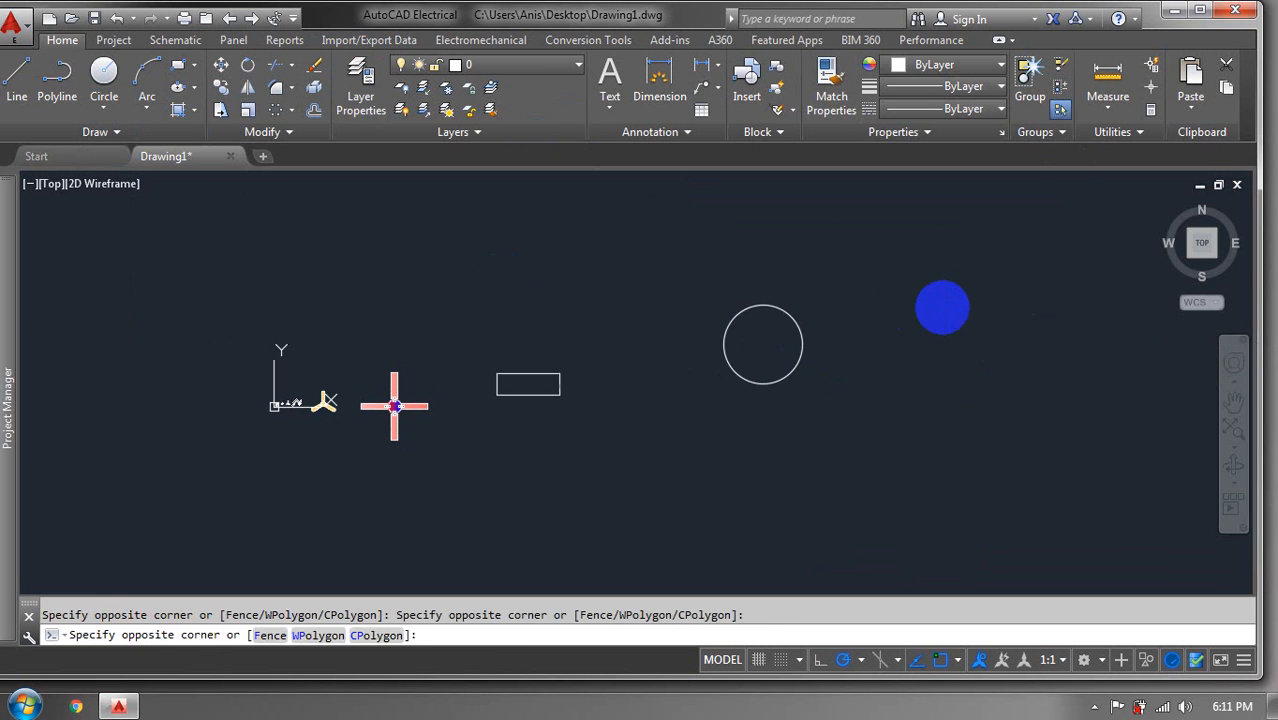
{"action": "left_click", "coordinate": [676, 376]}
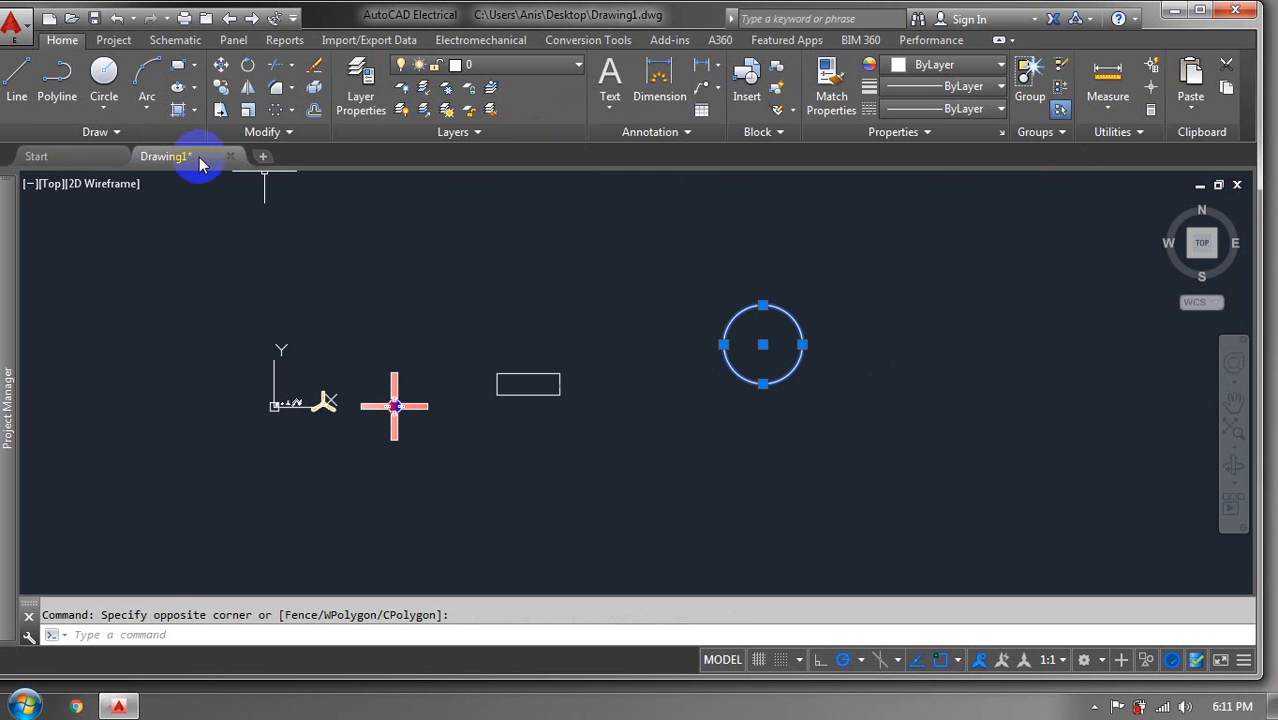
{"action": "left_click", "coordinate": [291, 115]}
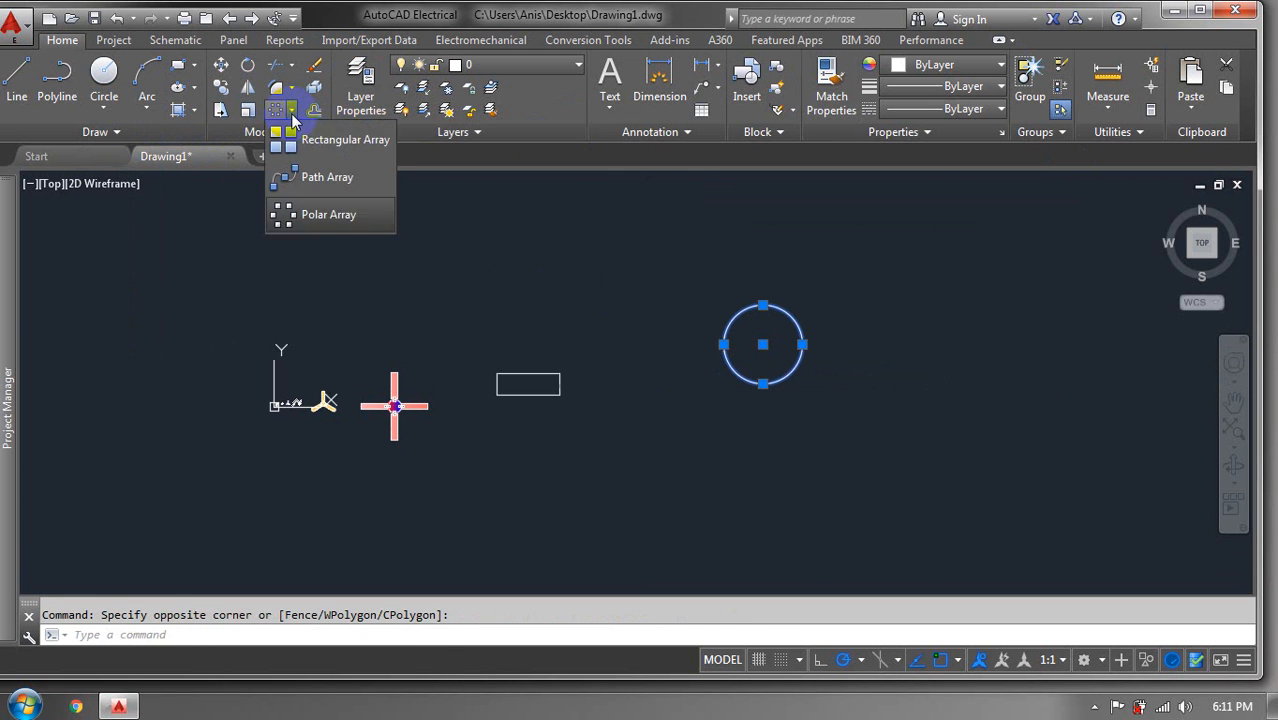
{"action": "left_click", "coordinate": [312, 135]}
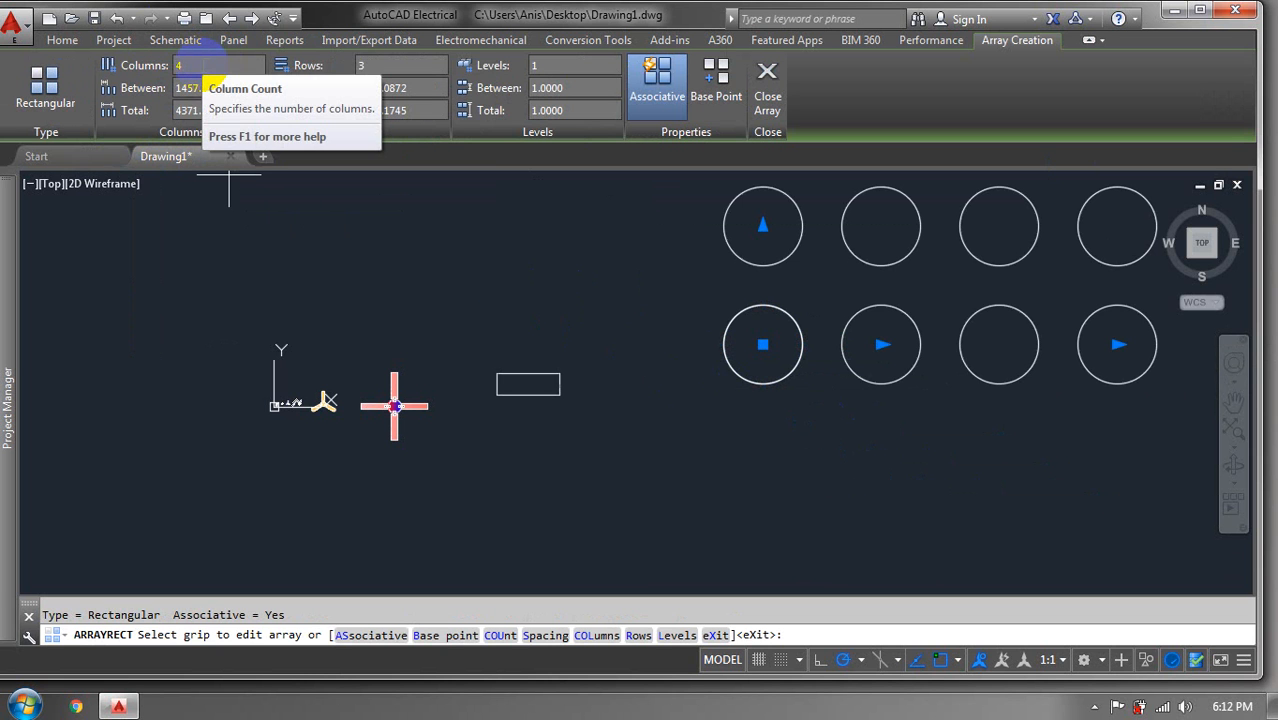
- Set the circle array's column count to 2 and finish the array
{"action": "left_click_drag", "start_coordinate": [202, 65], "coordinate": [155, 63]}
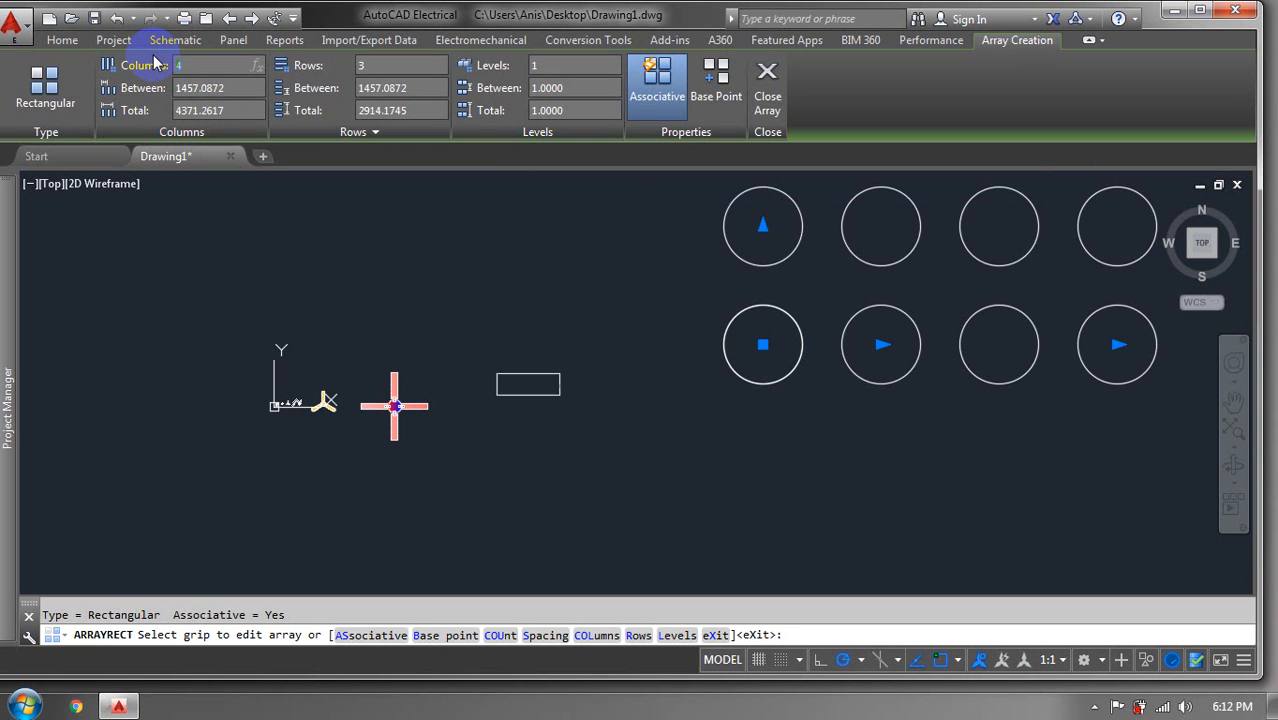
{"action": "type", "text": "2"}
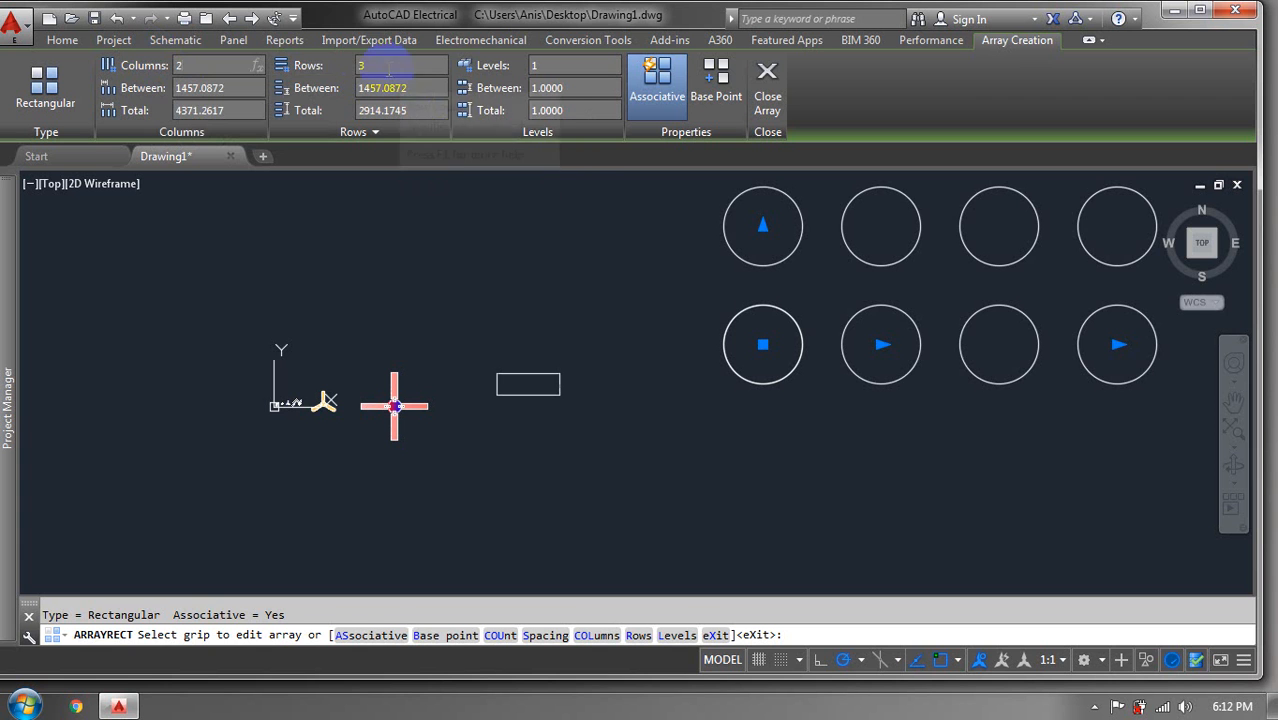
{"action": "left_click", "coordinate": [318, 62]}
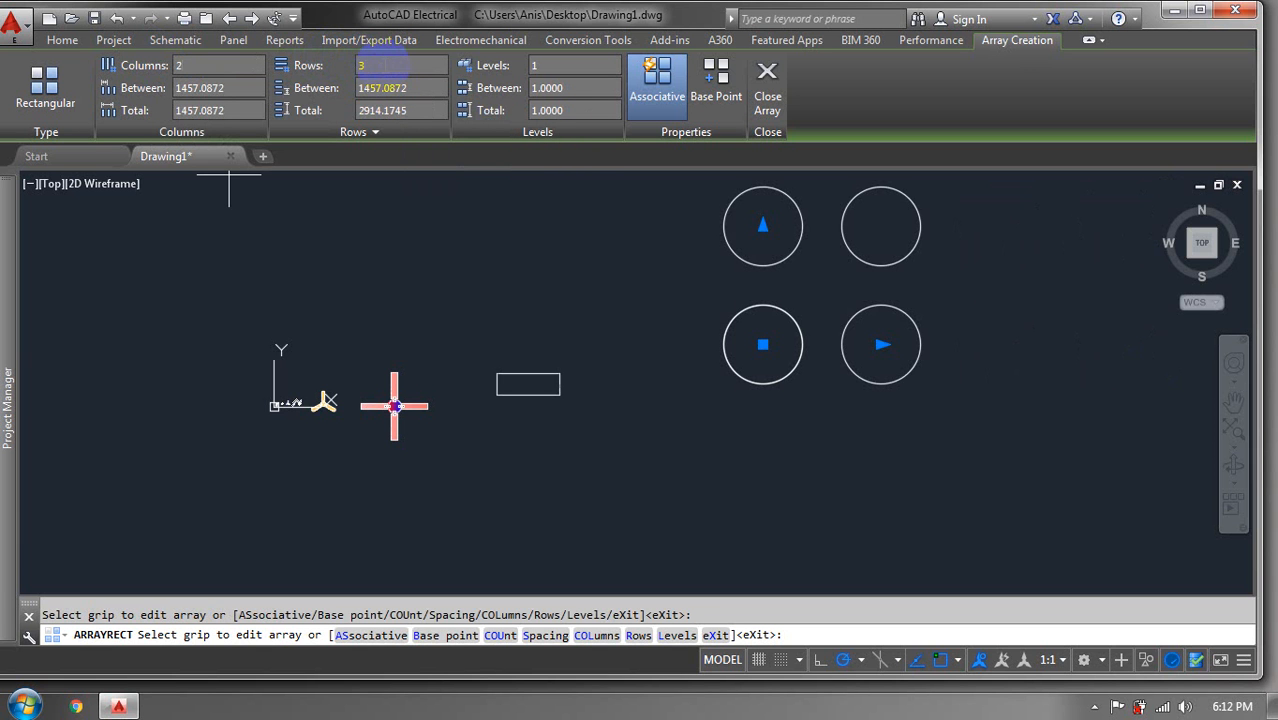
{"action": "left_click", "coordinate": [358, 66]}
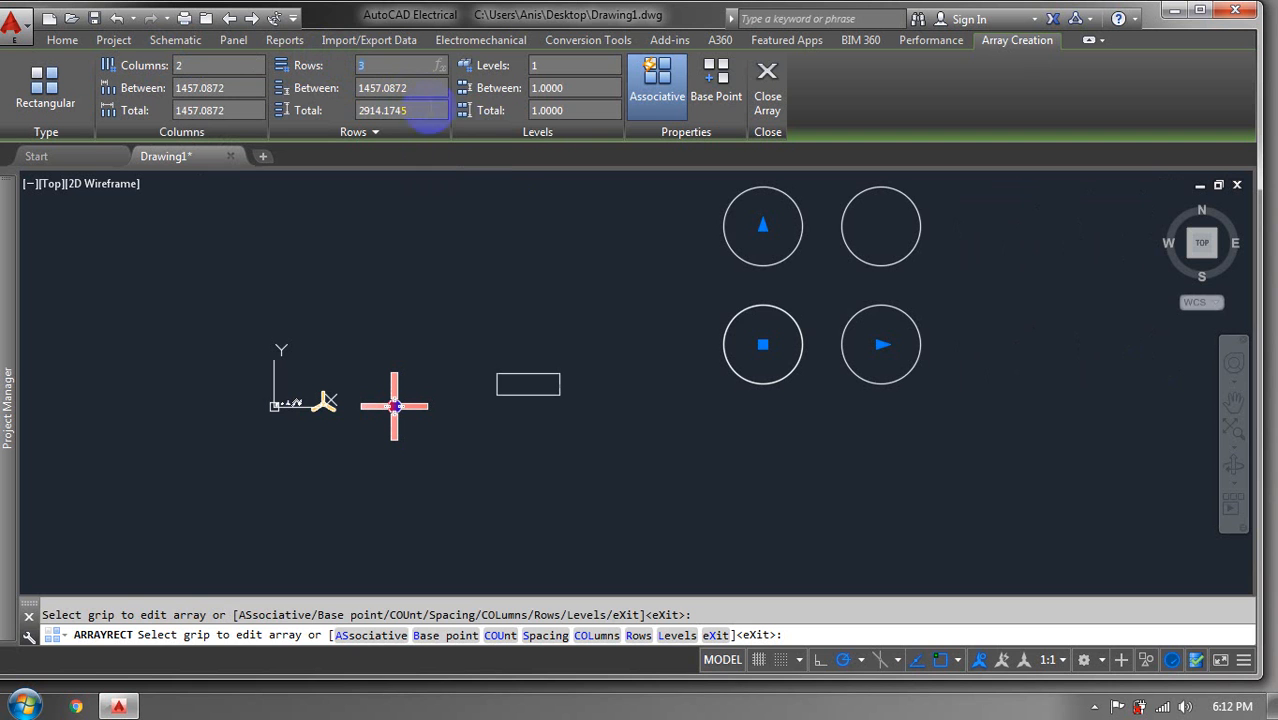
{"action": "left_click", "coordinate": [400, 65]}
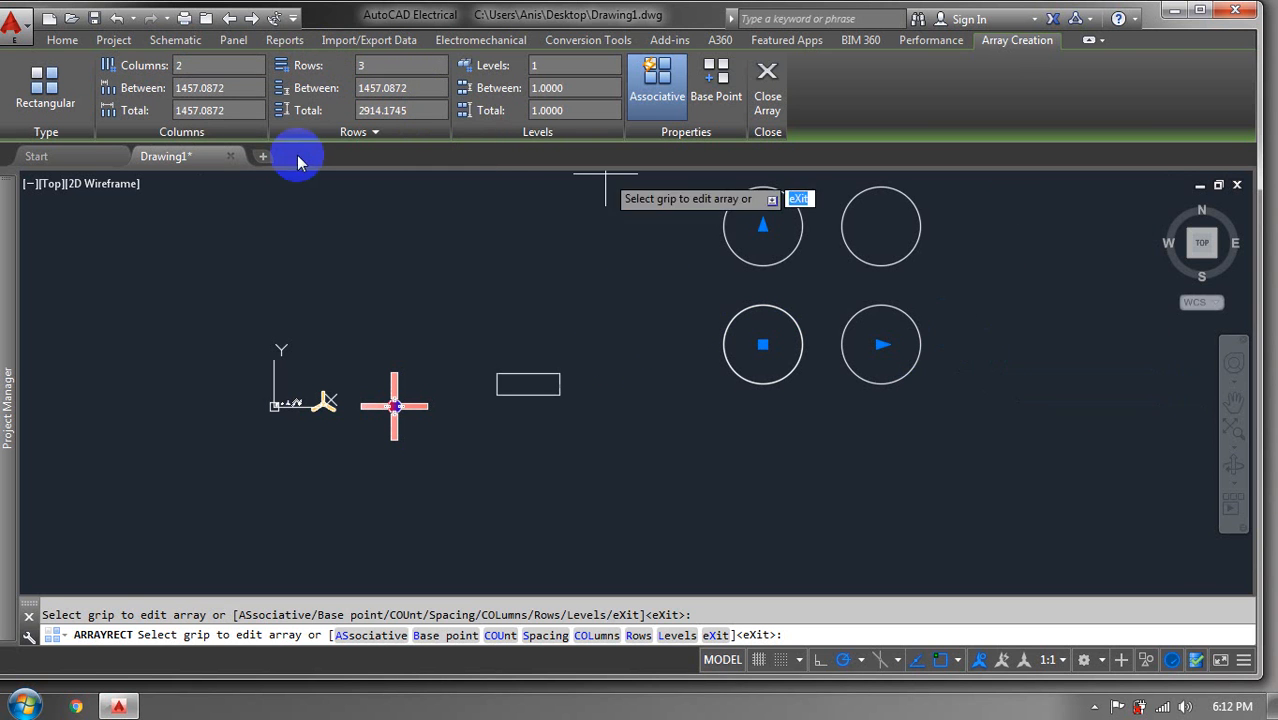
{"action": "left_click", "coordinate": [218, 65]}
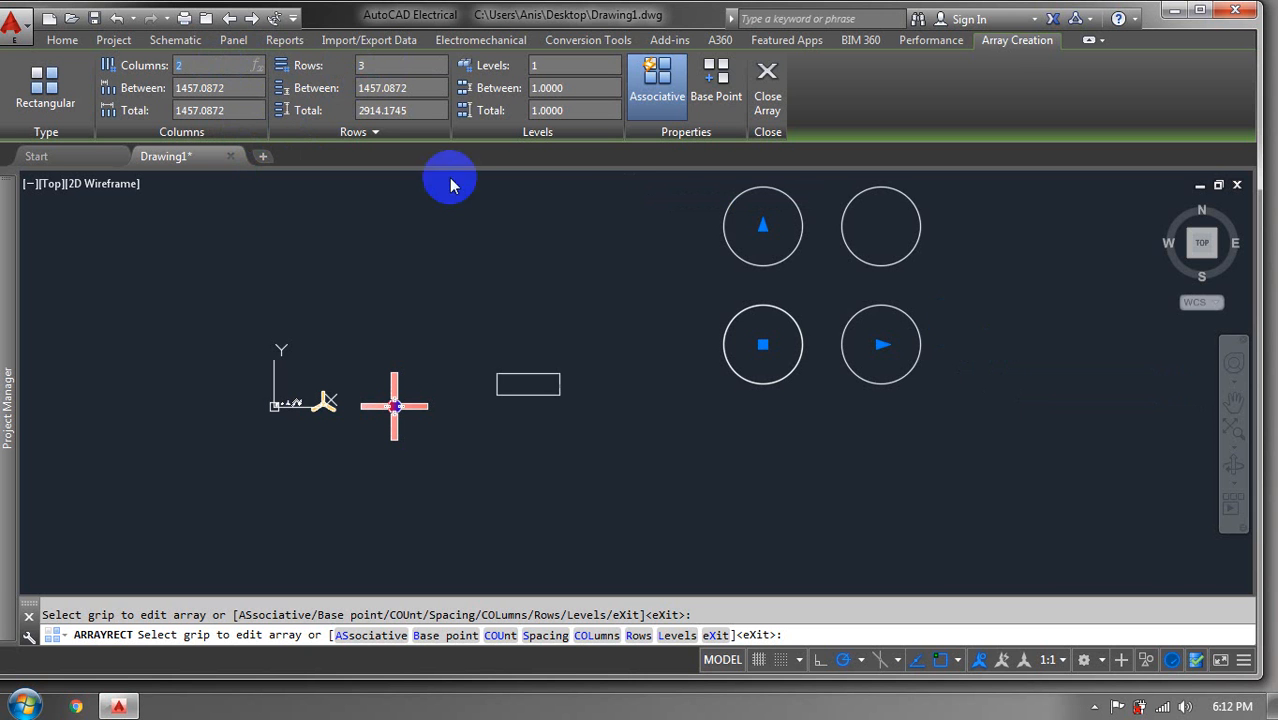
{"action": "key", "text": "Return"}
{"action": "key", "text": "Return"}
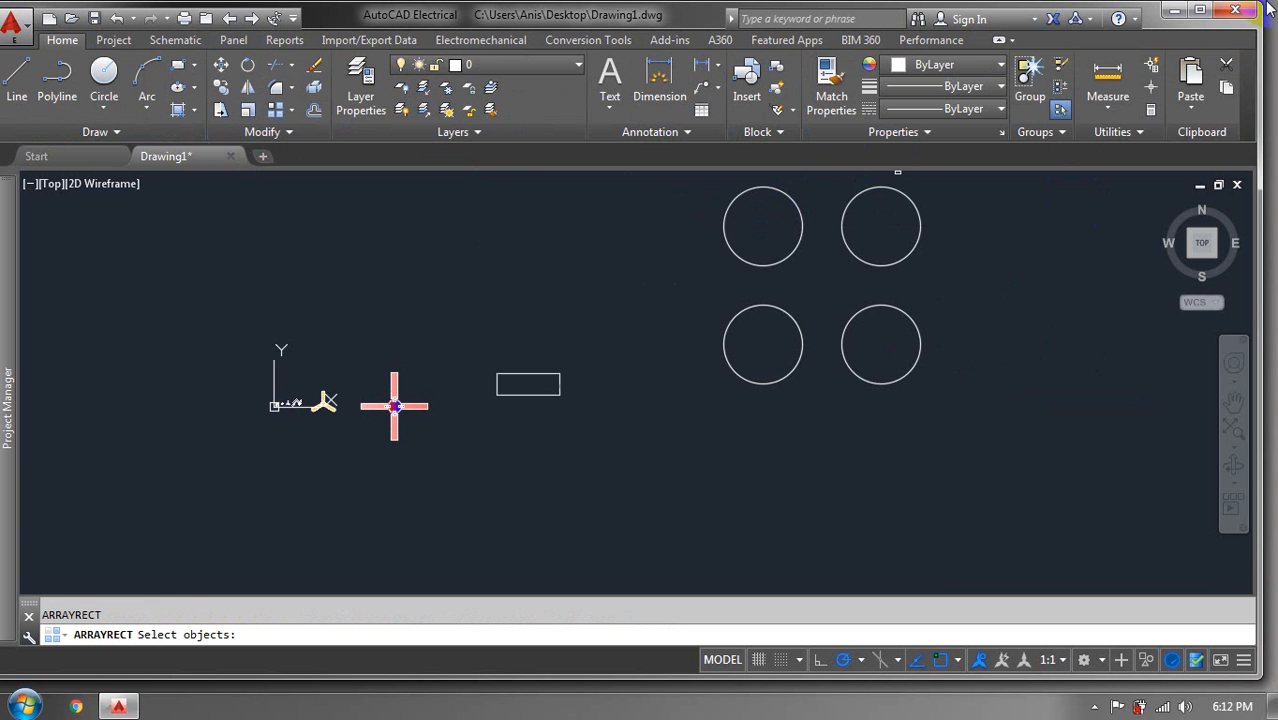
- Quit the program without saving the changes to Drawing1.dwg
{"action": "left_click", "coordinate": [1236, 9]}
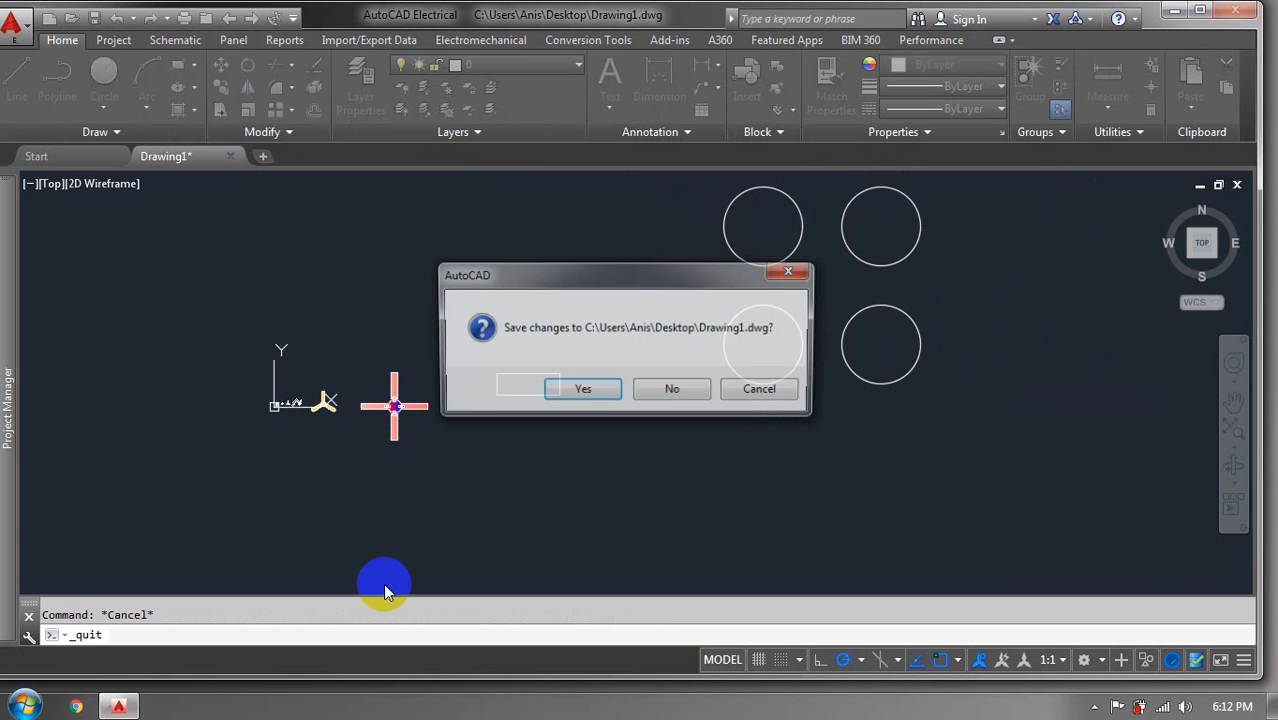
{"action": "left_click", "coordinate": [676, 388]}
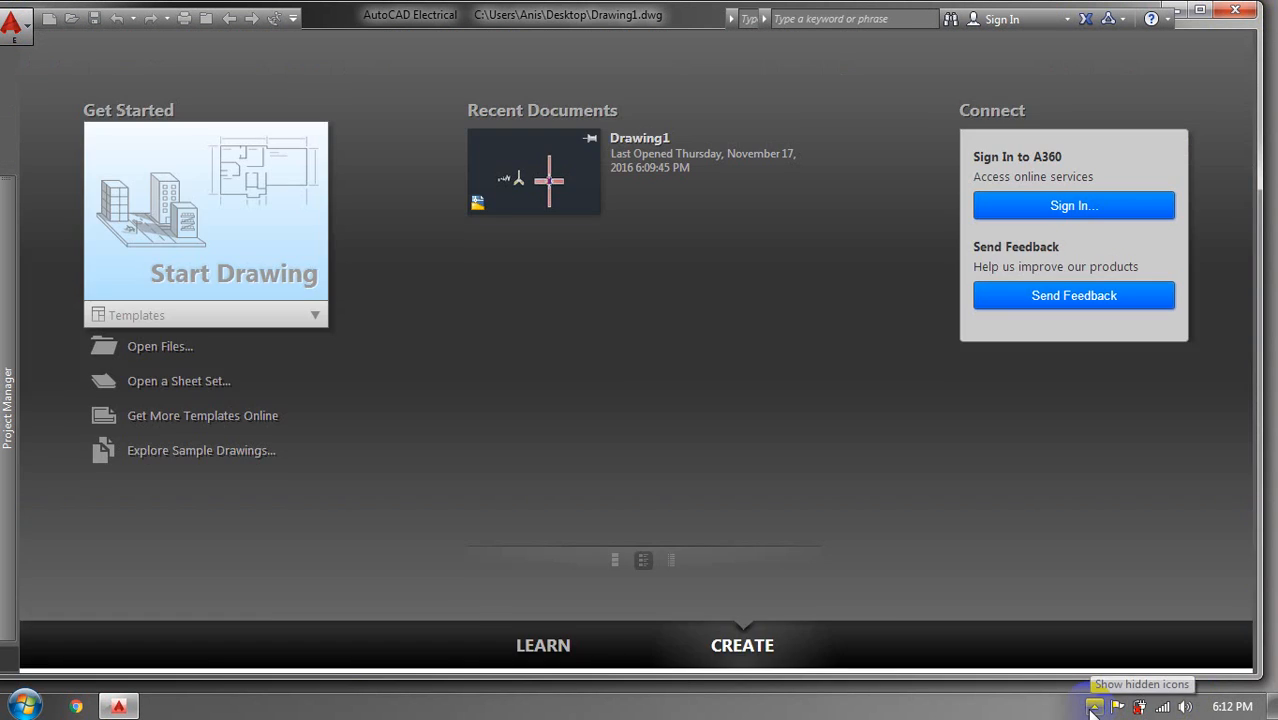